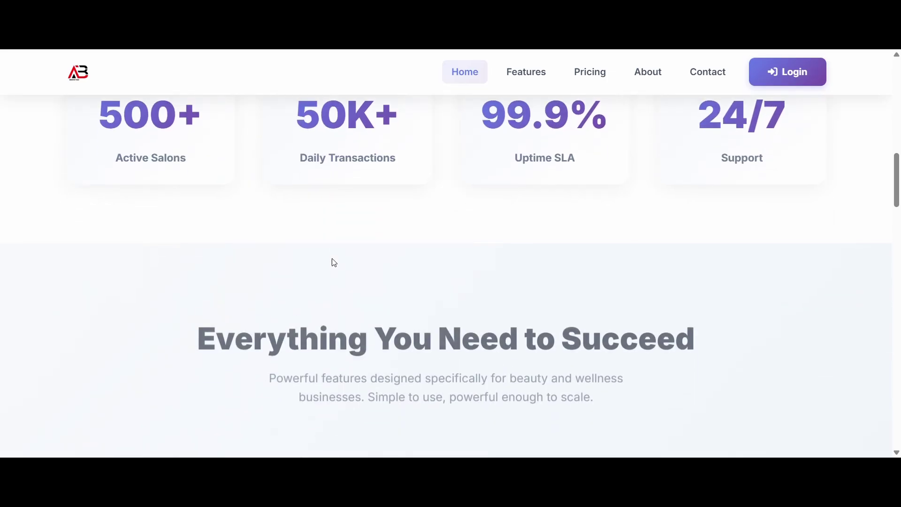
Step: Examine the home page's feature cards, client testimonials, free trial offer and footer links
scroll(387, 269, down, 2)
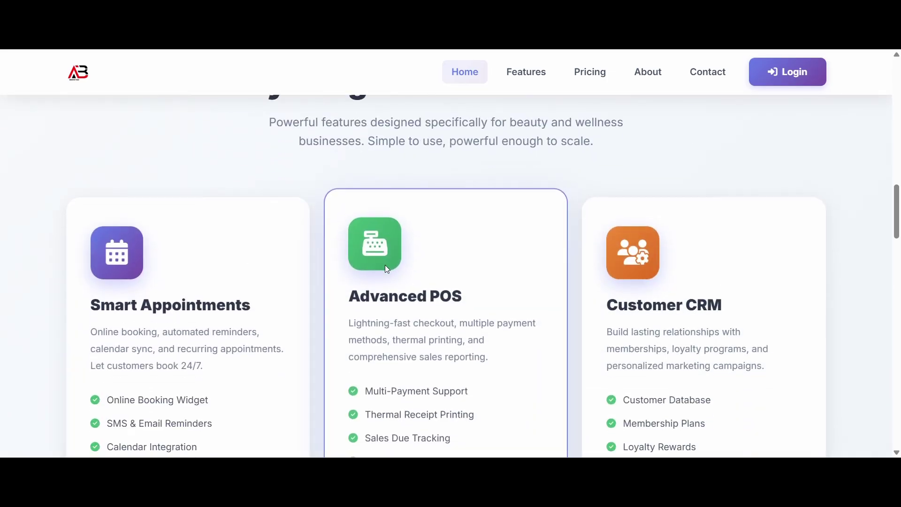
scroll(385, 265, down, 4)
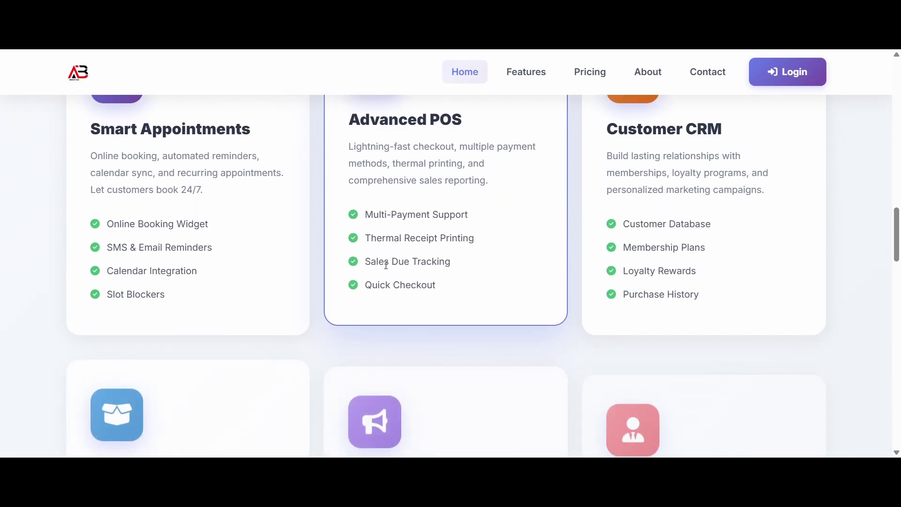
scroll(386, 265, down, 5)
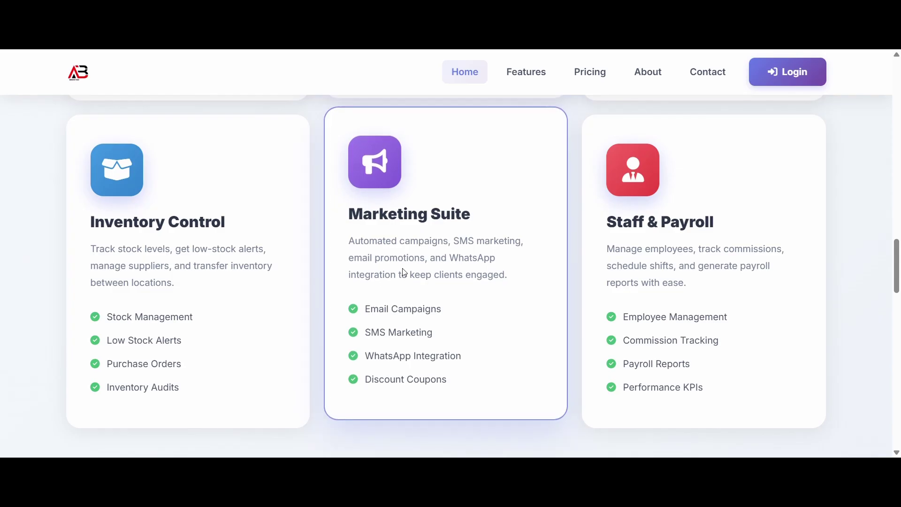
scroll(387, 272, down, 2)
scroll(415, 258, down, 4)
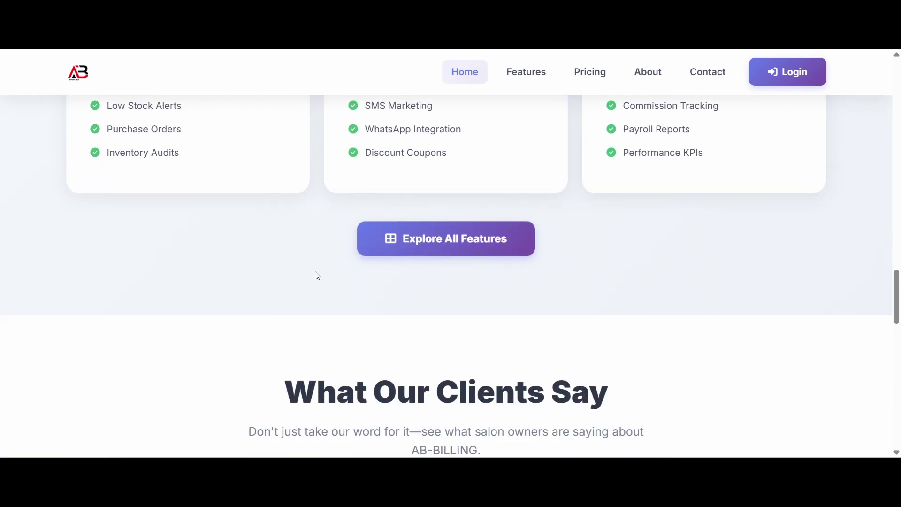
scroll(316, 275, down, 4)
scroll(377, 288, down, 5)
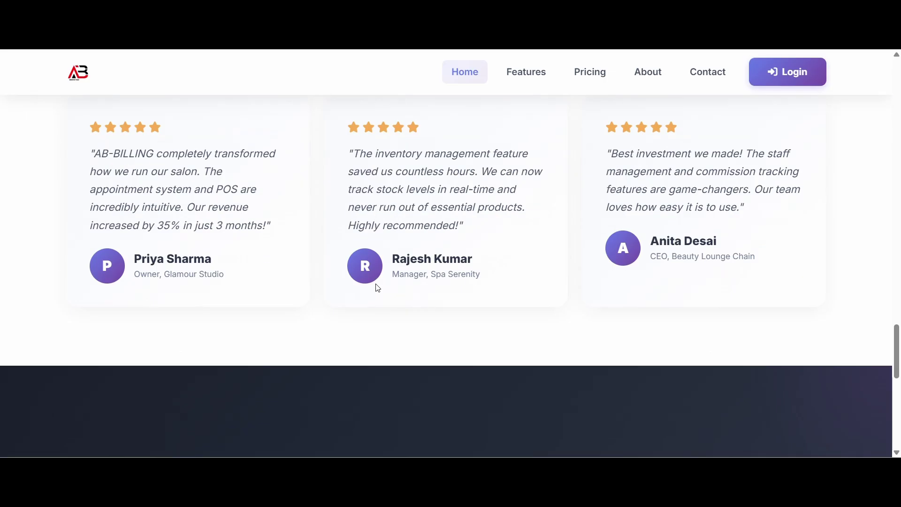
scroll(378, 288, up, 7)
scroll(490, 269, down, 14)
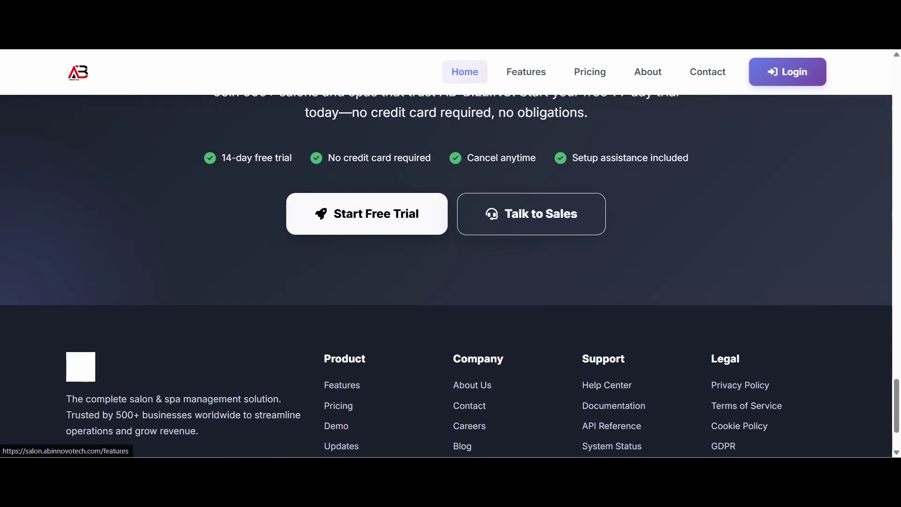
scroll(736, 153, down, 3)
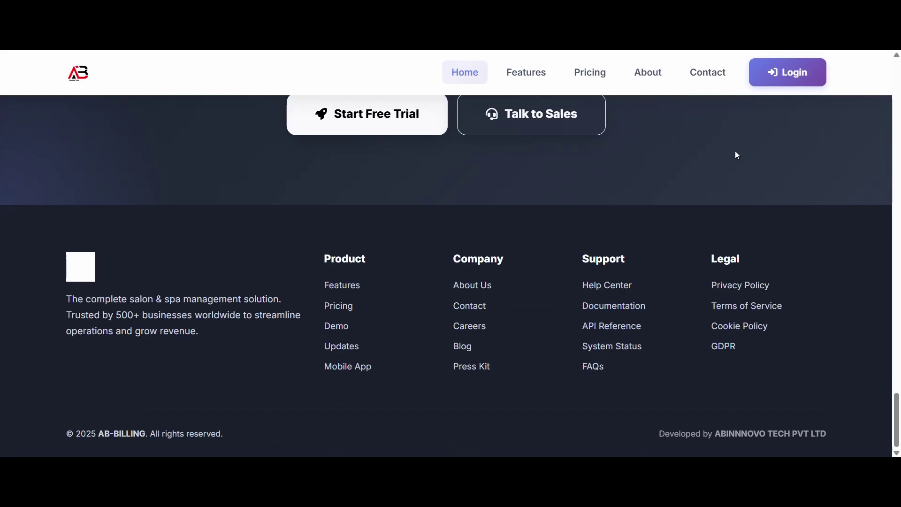
Step: Sign in to the store panel with the credentials already filled in
click(812, 70)
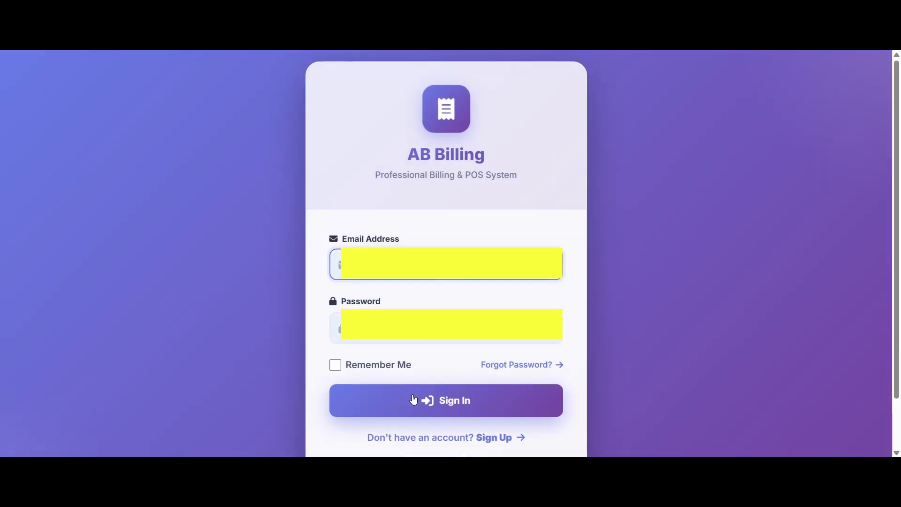
click(413, 399)
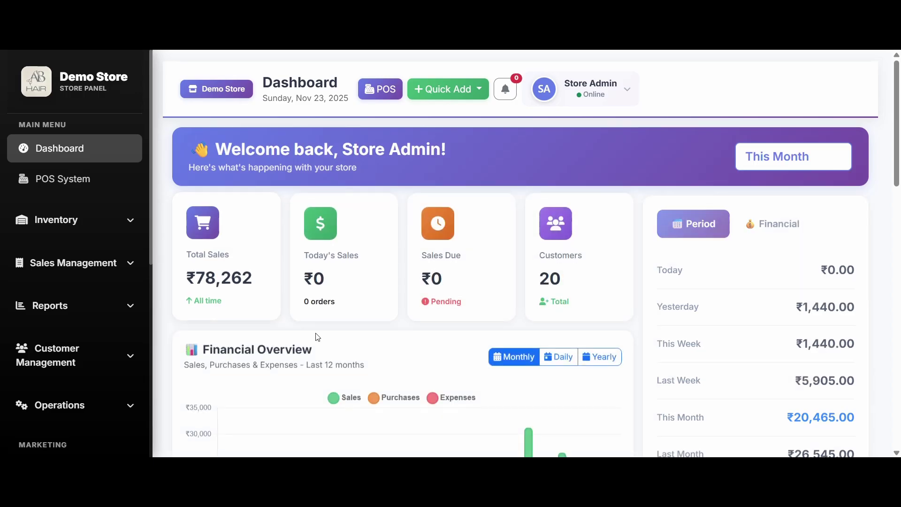
Step: Examine the dashboard's summary cards, period sales, Quick Actions and the Financial Overview chart, choosing its Daily view
scroll(305, 345, down, 1)
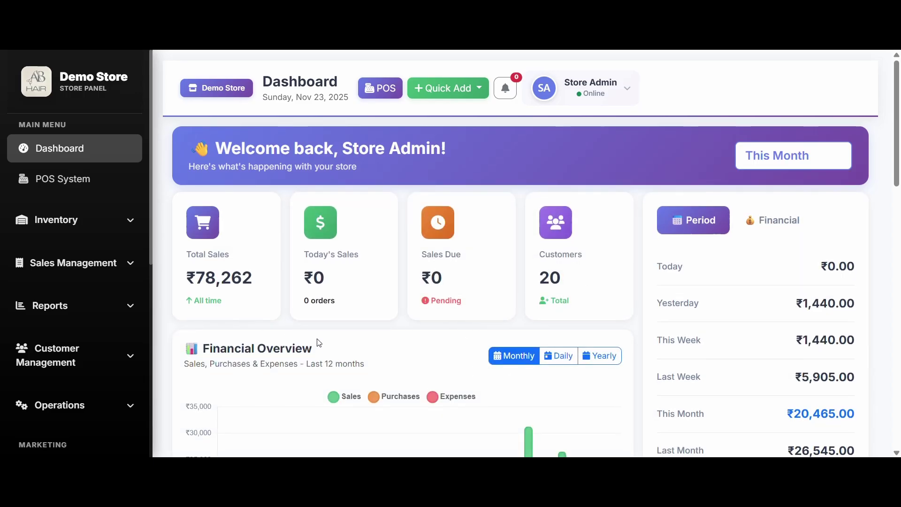
scroll(388, 308, up, 1)
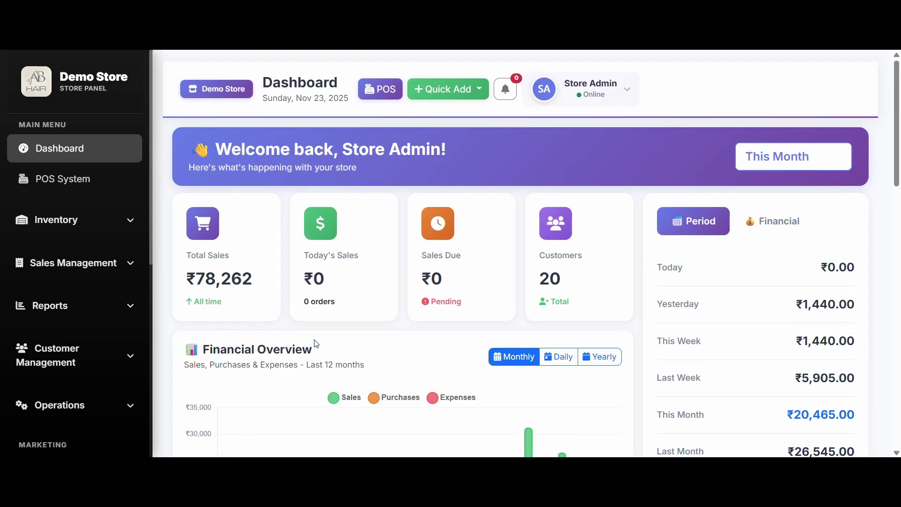
scroll(316, 343, down, 1)
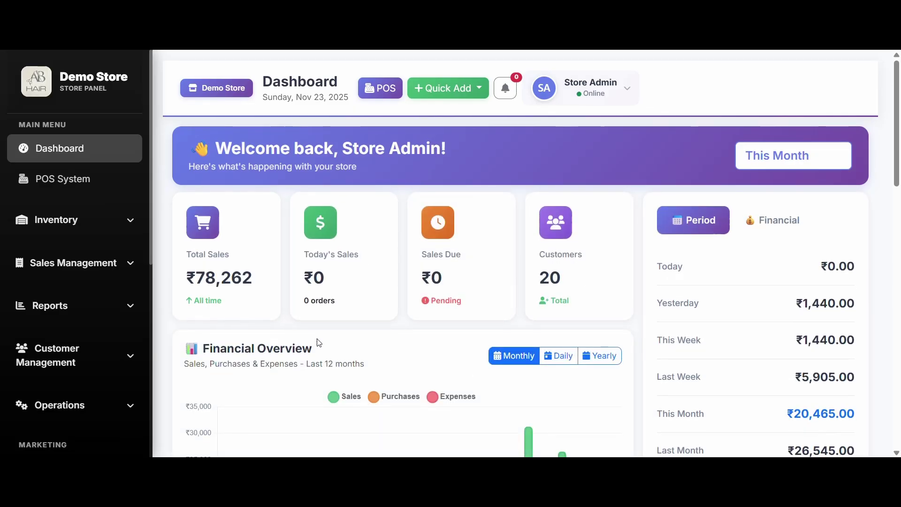
scroll(312, 340, down, 1)
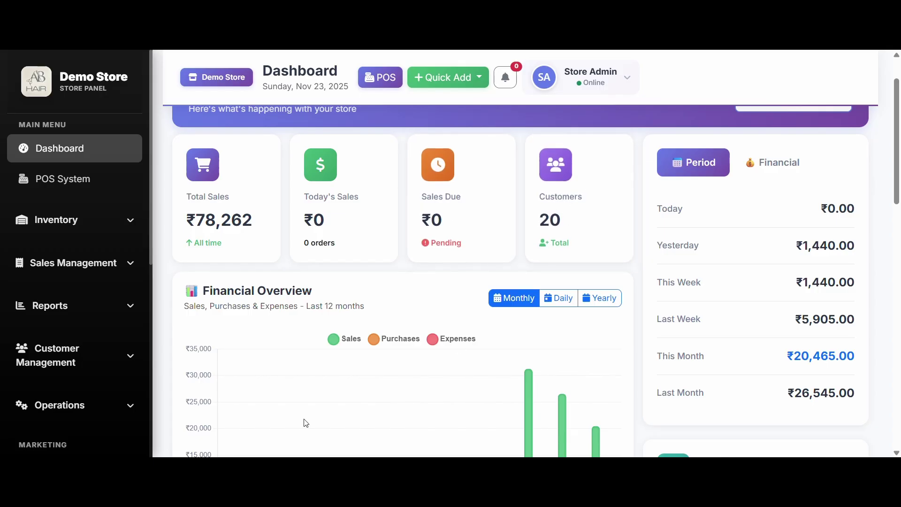
scroll(328, 322, down, 2)
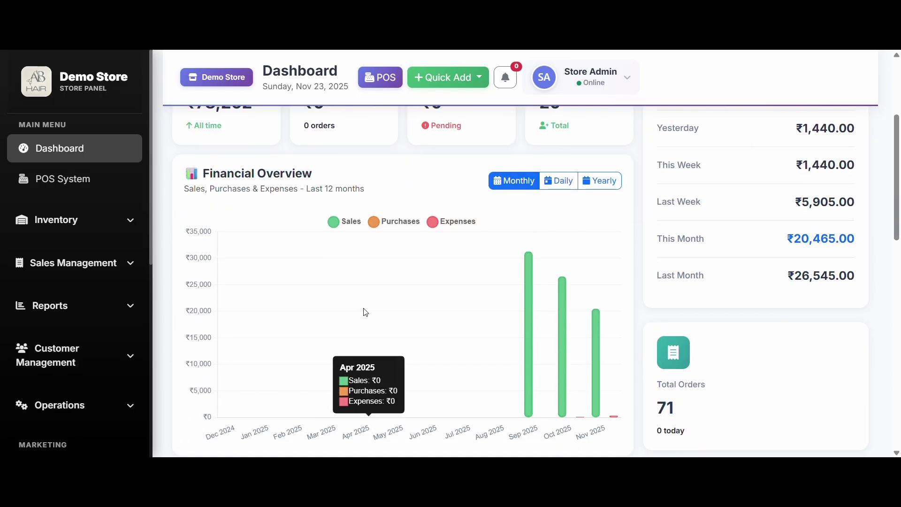
click(569, 183)
mouse_move(539, 298)
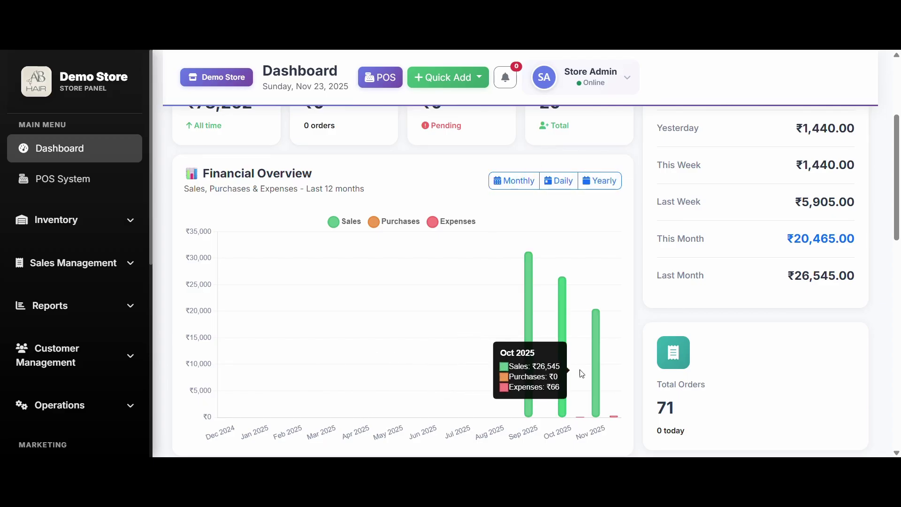
mouse_move(593, 377)
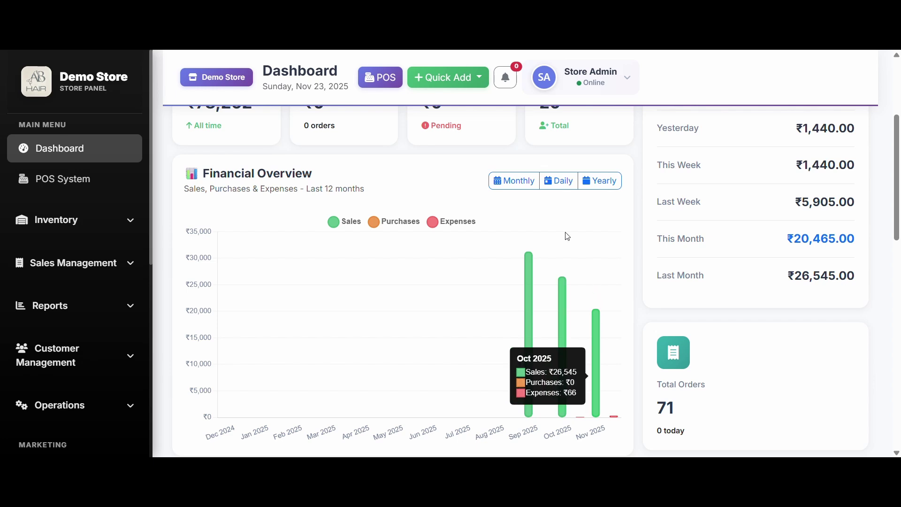
scroll(550, 358, down, 4)
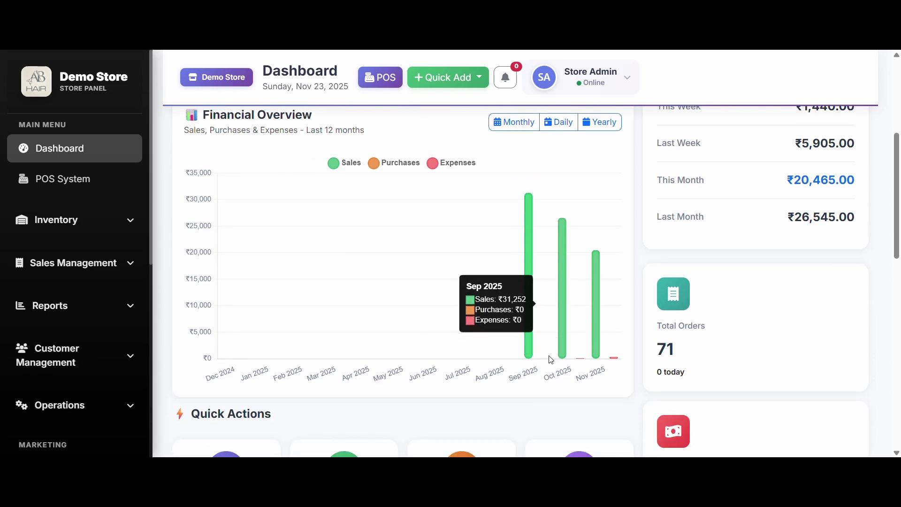
scroll(550, 358, down, 1)
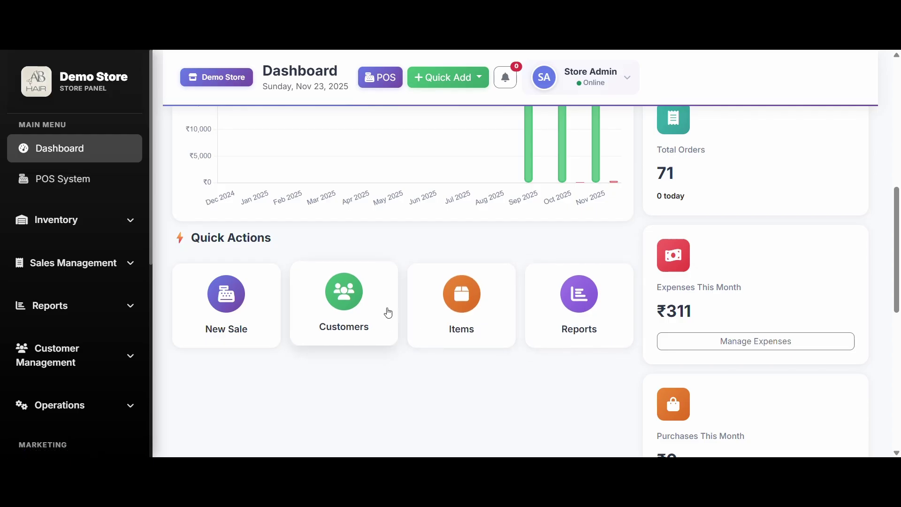
scroll(388, 311, up, 1)
scroll(388, 312, up, 6)
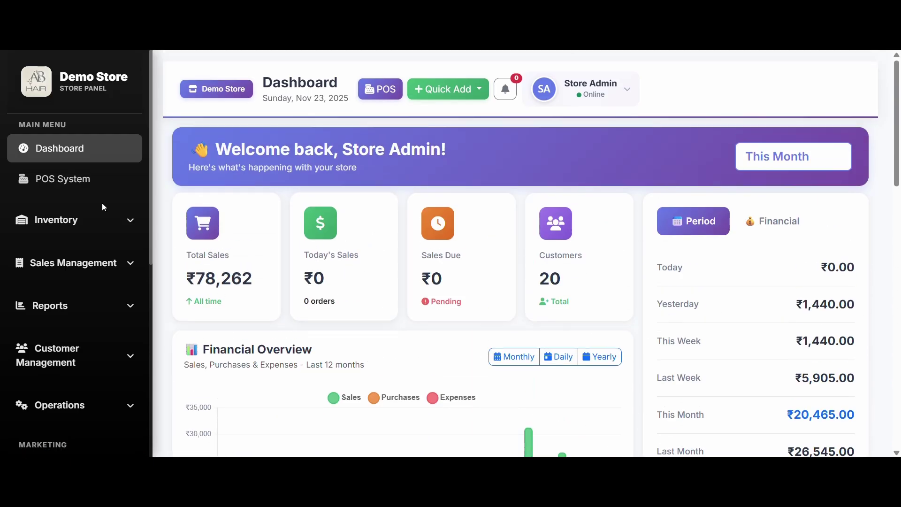
Step: Open the Sales History page and examine the cards for total sales, revenue, discounts and tax
click(88, 317)
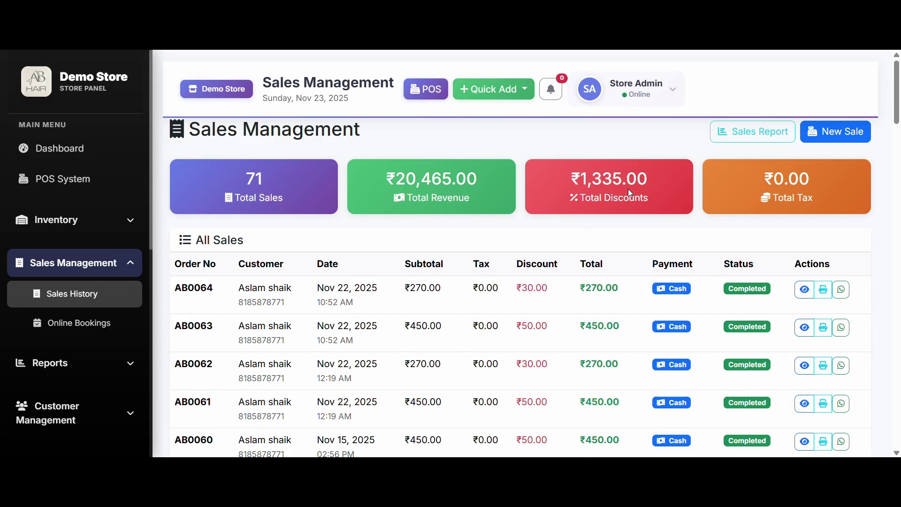
drag(762, 176, 819, 173)
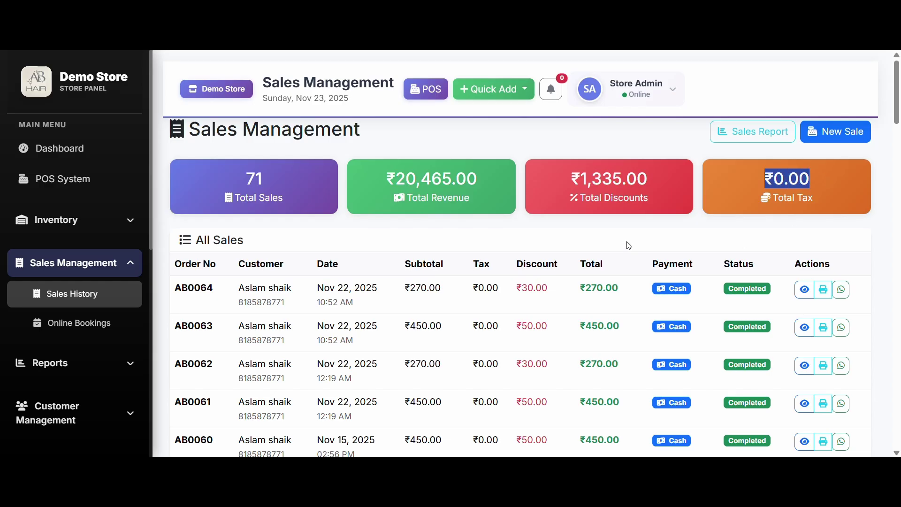
click(602, 241)
scroll(477, 243, down, 1)
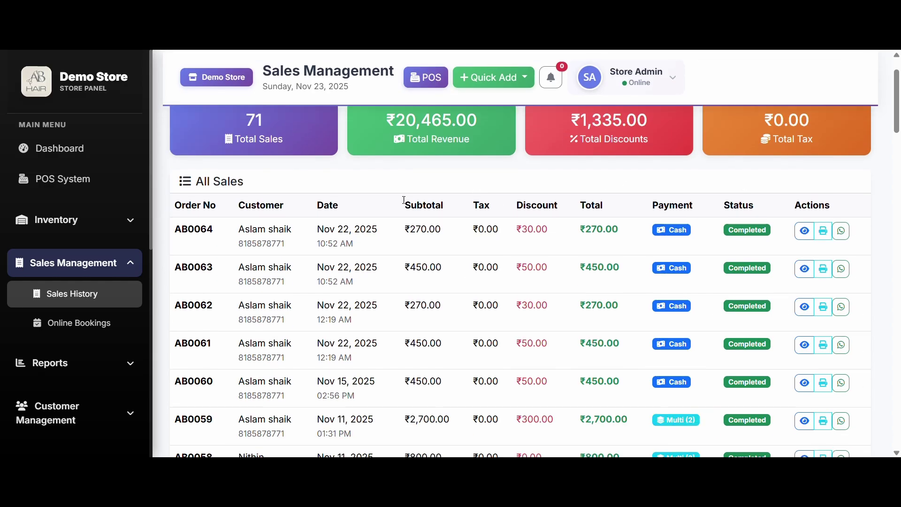
scroll(380, 197, up, 1)
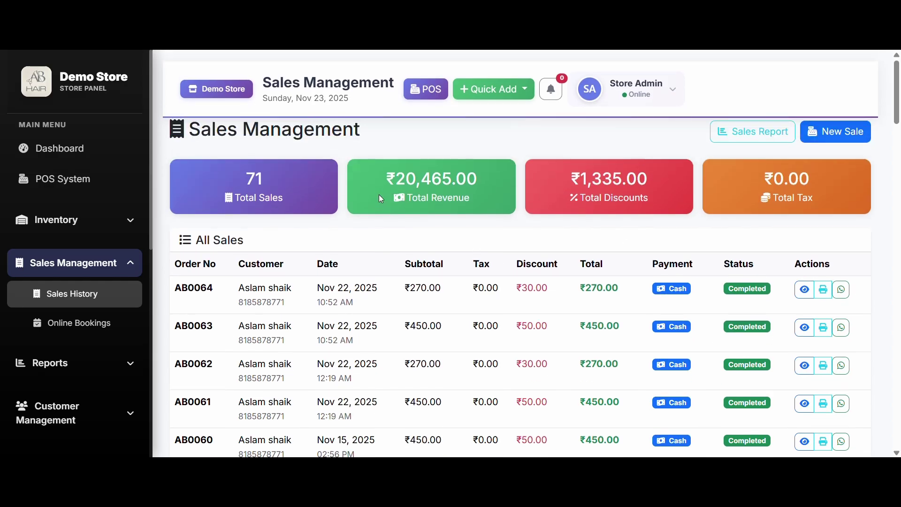
scroll(406, 249, down, 1)
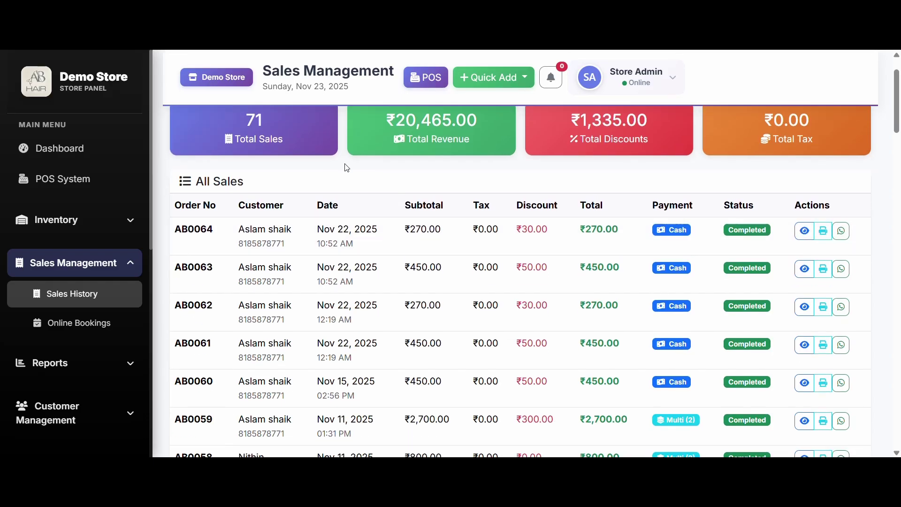
Step: Examine the All Sales table's order, customer, date, amount, payment and status columns and its row actions
drag(173, 209, 357, 208)
drag(417, 204, 448, 203)
click(588, 180)
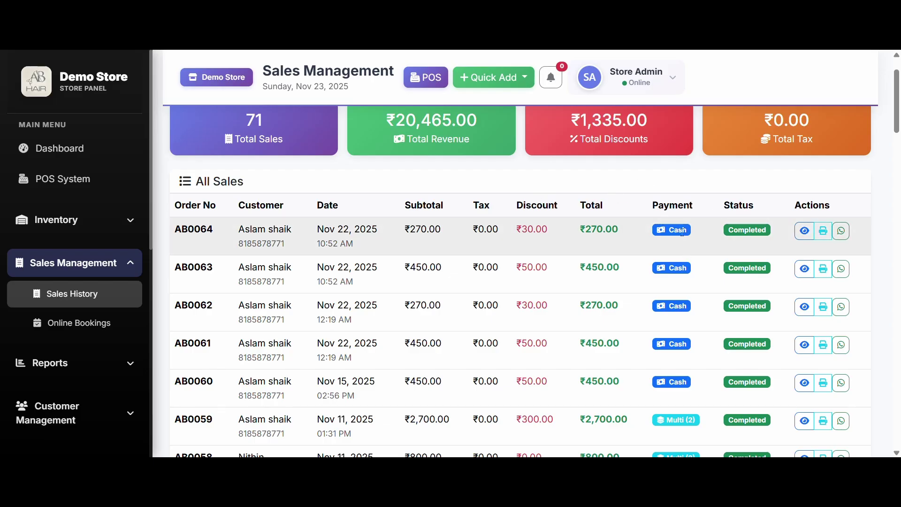
scroll(685, 439, down, 1)
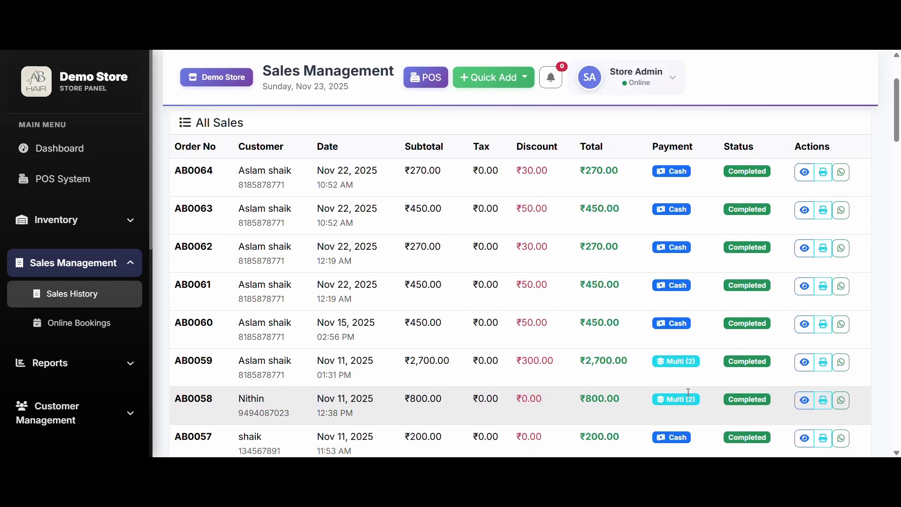
scroll(677, 409, down, 2)
scroll(681, 396, up, 4)
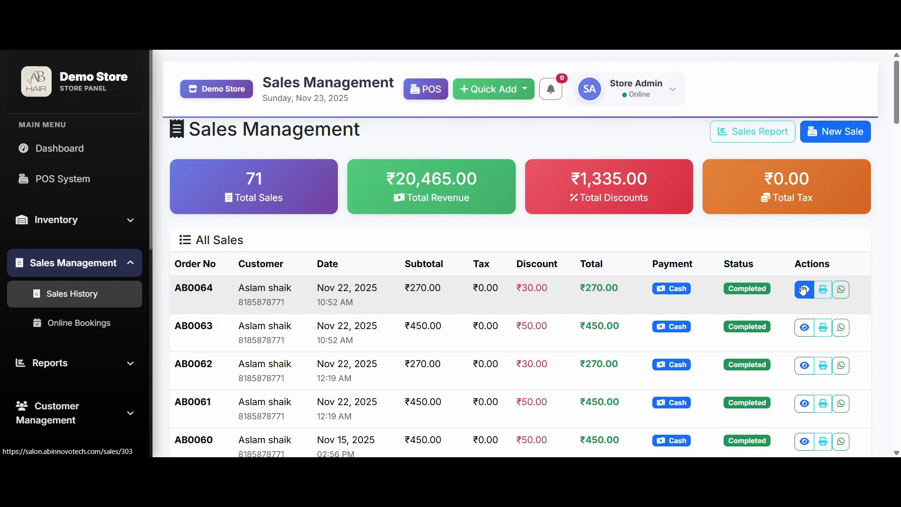
scroll(632, 244, down, 1)
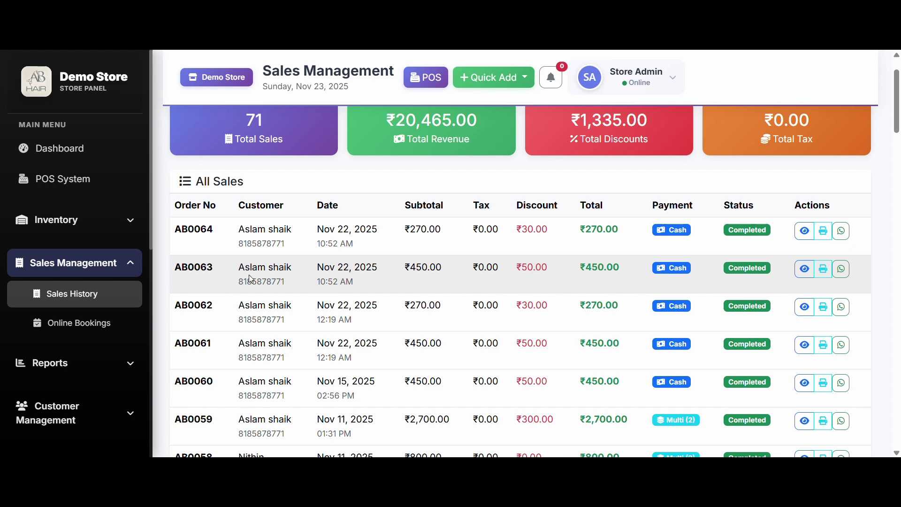
Step: Examine the inventory's Items list with its SKUs, prices and stock levels, and open the Services list
click(100, 222)
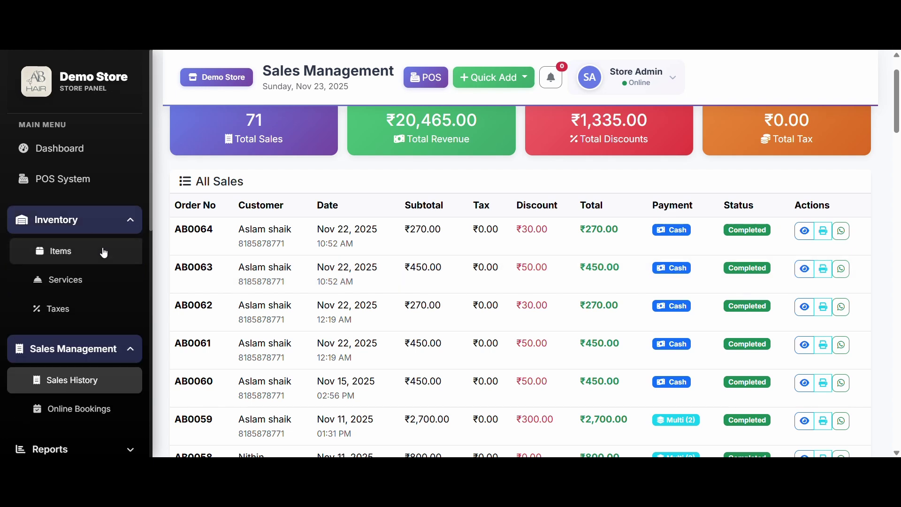
click(94, 251)
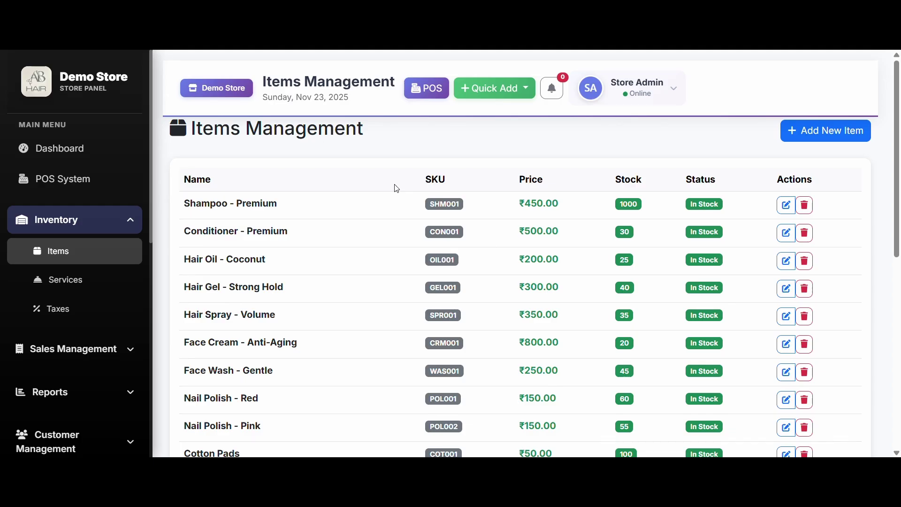
scroll(397, 188, down, 1)
scroll(396, 189, up, 1)
scroll(396, 189, down, 2)
scroll(394, 186, up, 1)
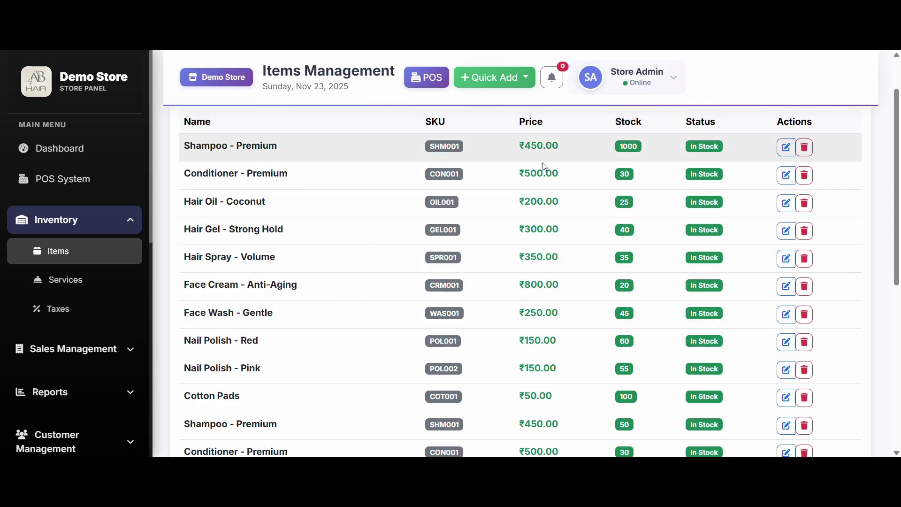
scroll(545, 166, up, 2)
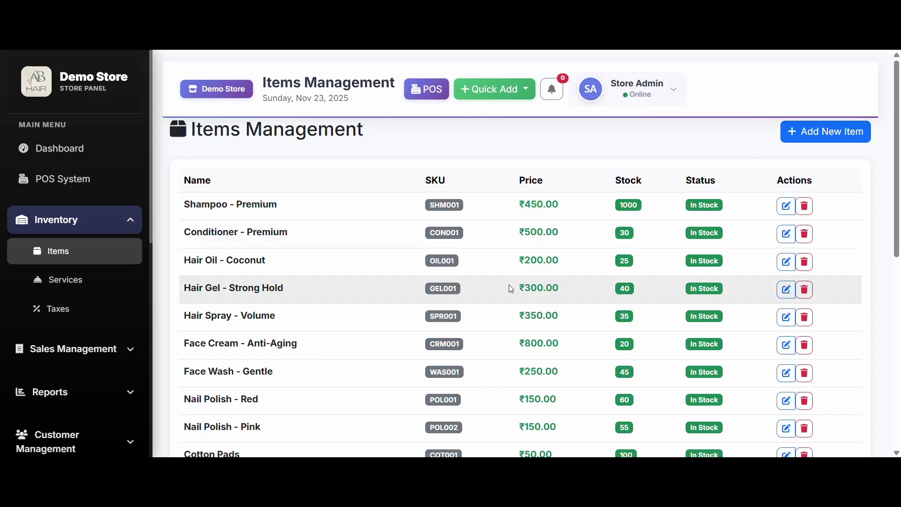
scroll(510, 286, down, 1)
scroll(509, 286, up, 1)
click(57, 286)
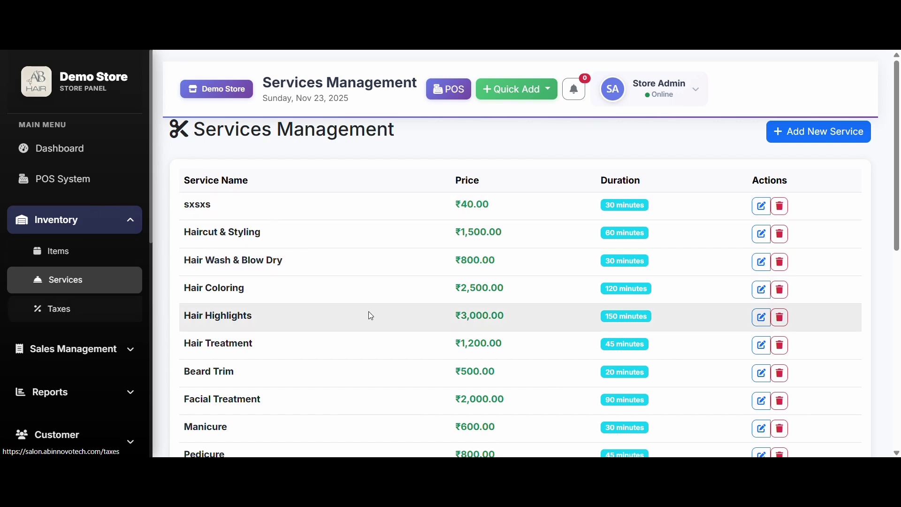
Step: Open the Point of Sale page and look over its current sale, bill summary and payment sections
click(443, 87)
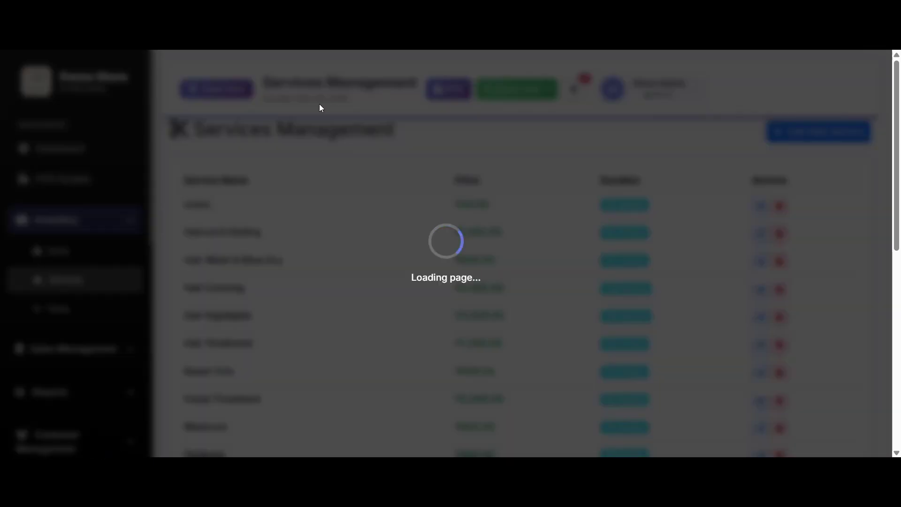
scroll(468, 267, down, 3)
scroll(503, 351, up, 3)
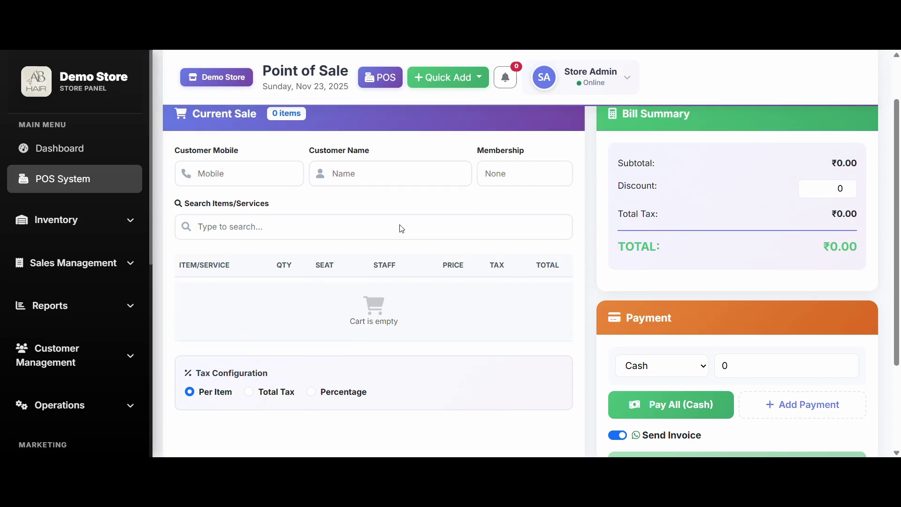
Step: Open the inventory's Taxes list and examine the tax names, rates and types
click(77, 220)
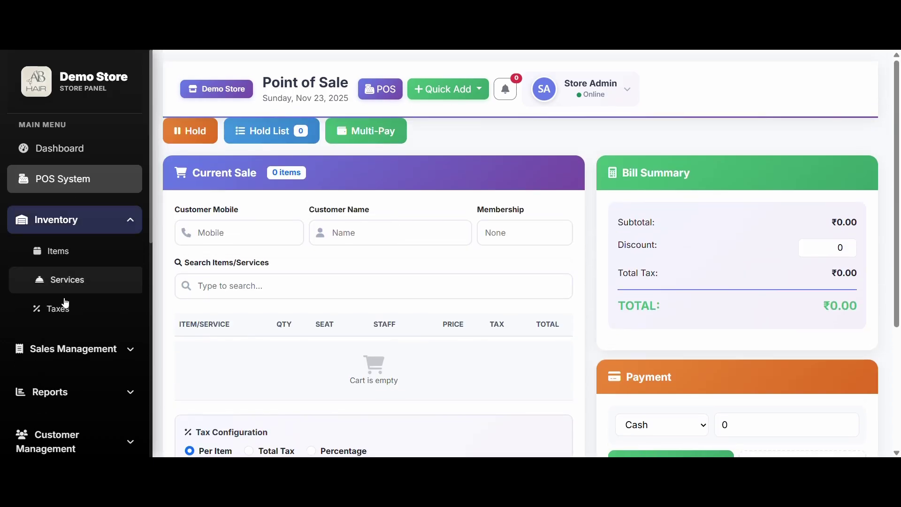
click(65, 310)
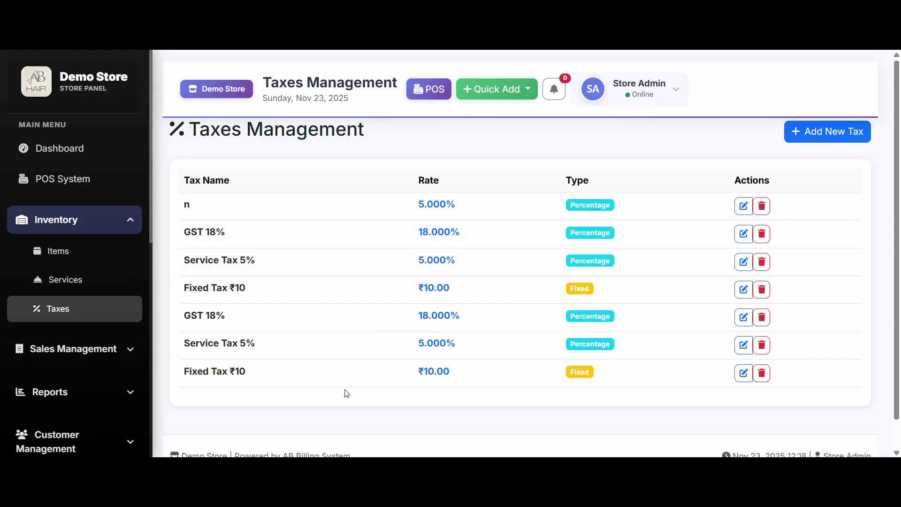
scroll(343, 393, down, 1)
scroll(343, 393, up, 1)
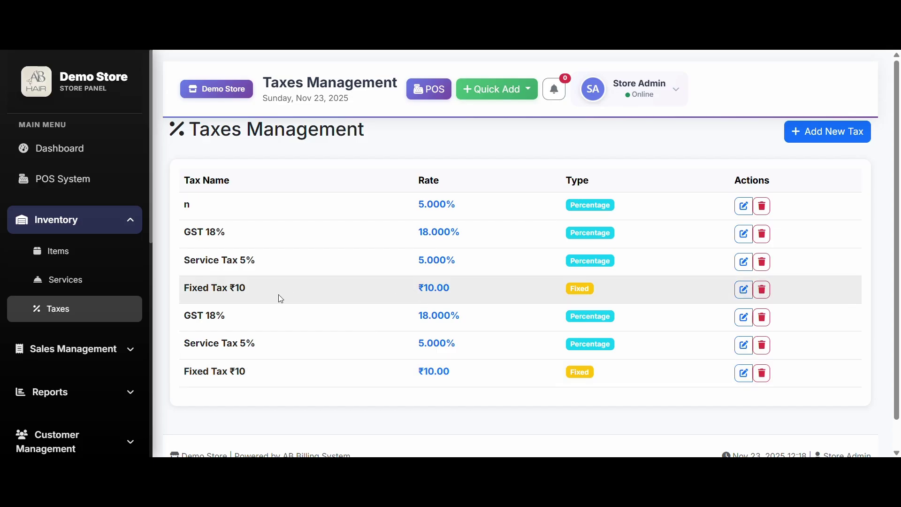
Step: Return to the POS System page, search for "sha" and add Shampoo - Premium to the current sale
click(62, 179)
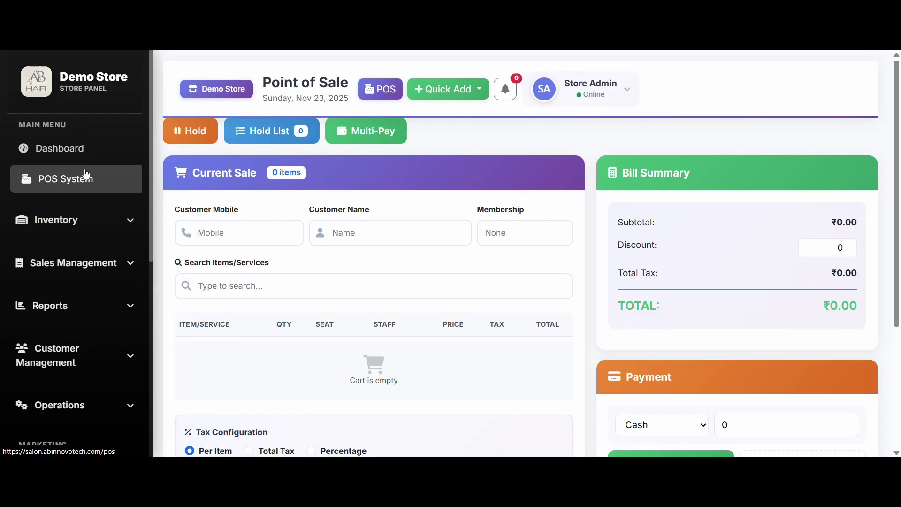
click(102, 177)
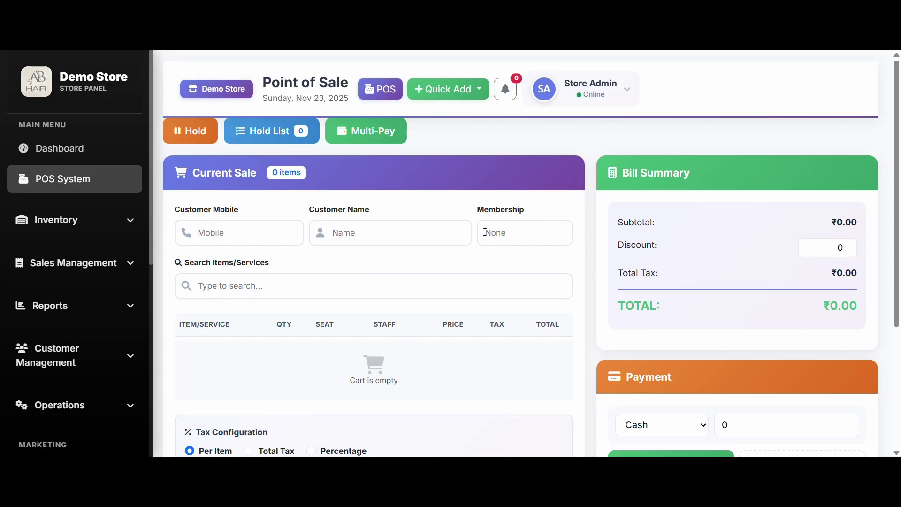
click(345, 278)
text(s)
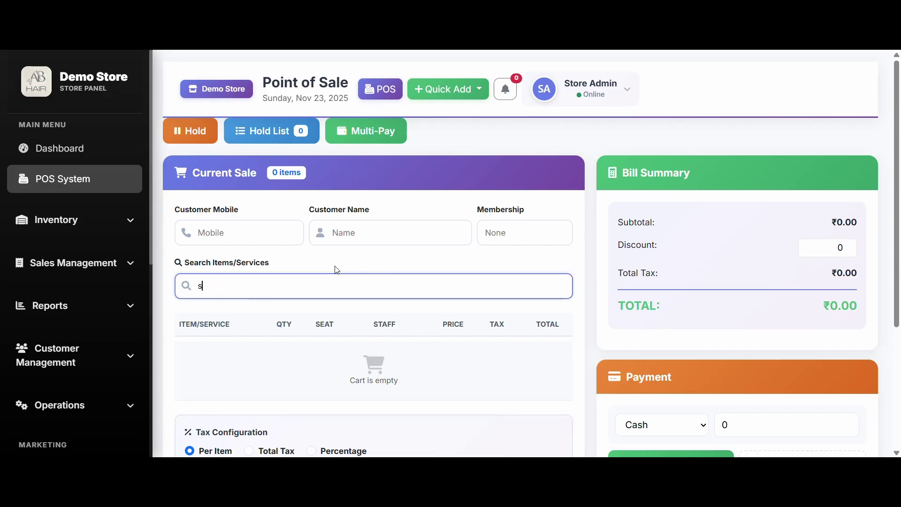
text(ha)
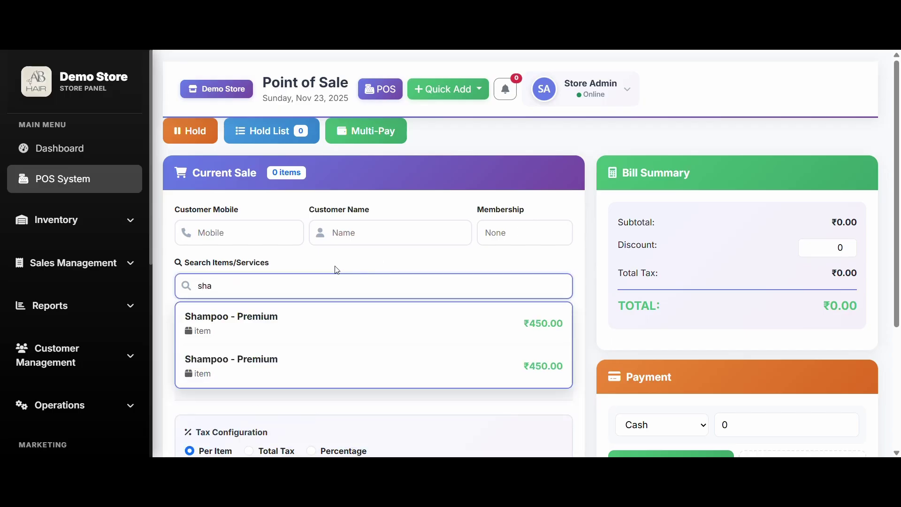
click(310, 321)
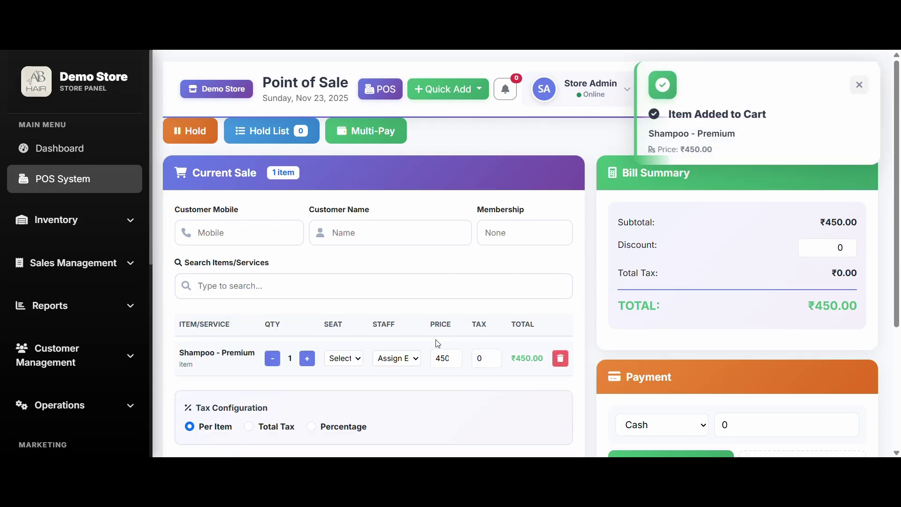
Step: Check the seat choices for the shampoo line without picking one, and review the tax configuration and bill summary
scroll(421, 306, down, 1)
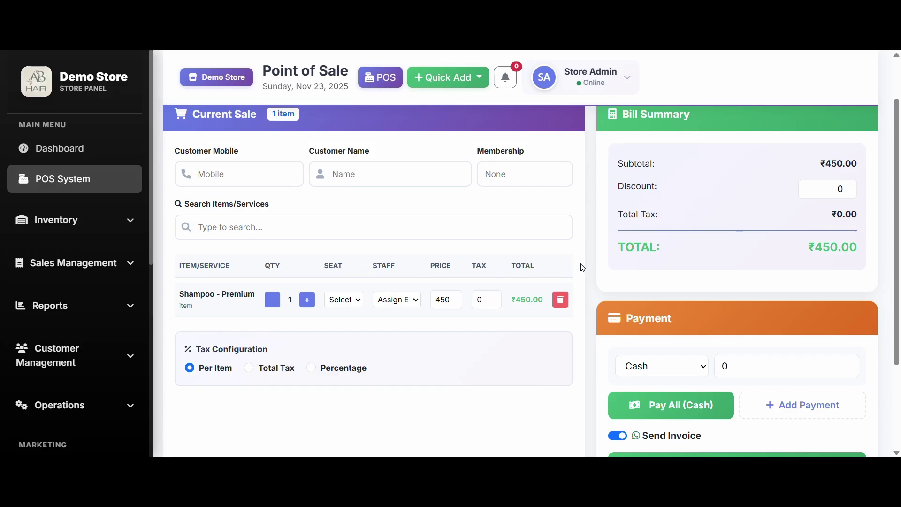
click(344, 299)
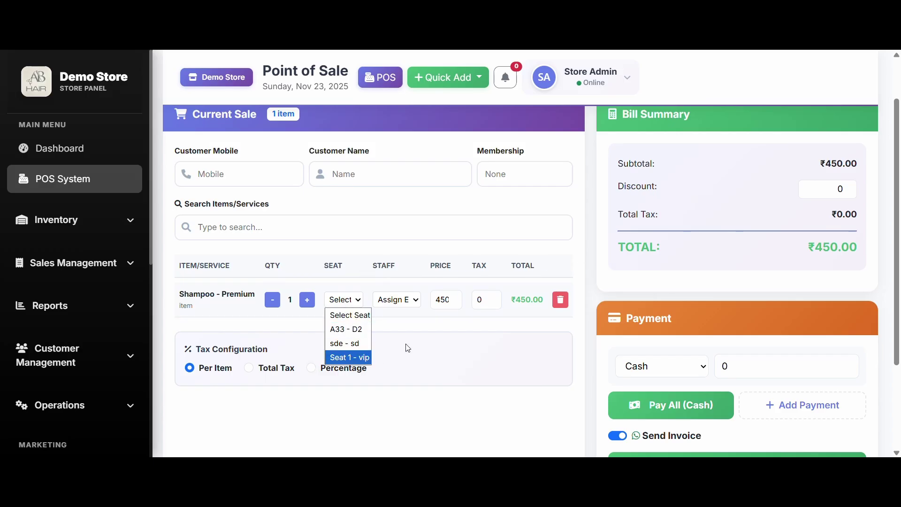
click(425, 337)
scroll(752, 234, up, 1)
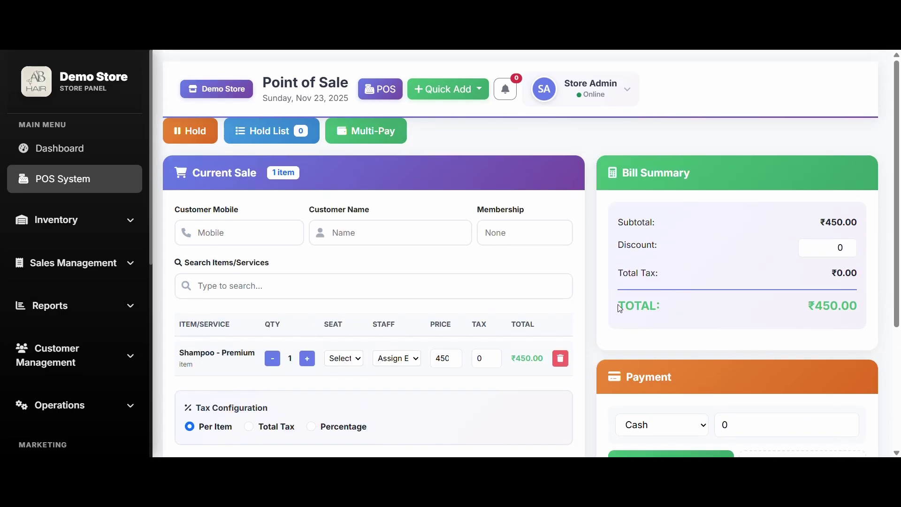
scroll(722, 322, down, 2)
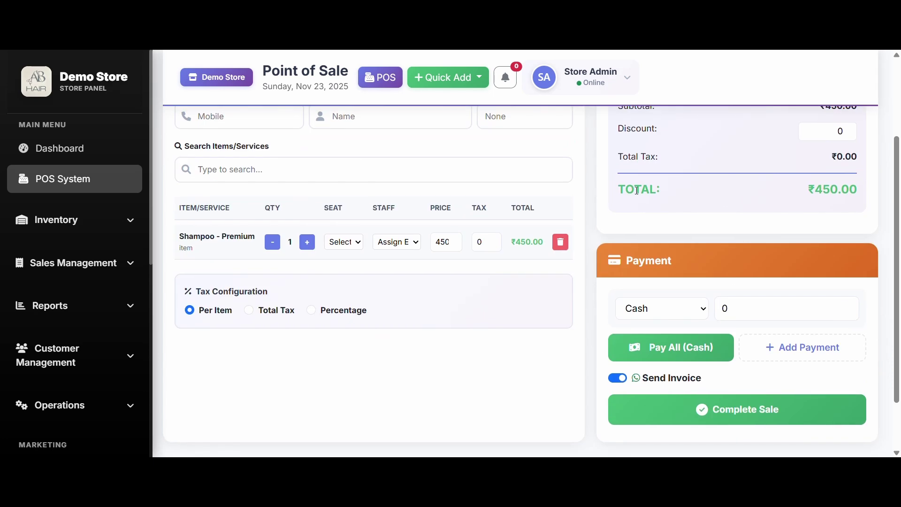
scroll(637, 190, up, 2)
scroll(778, 136, up, 2)
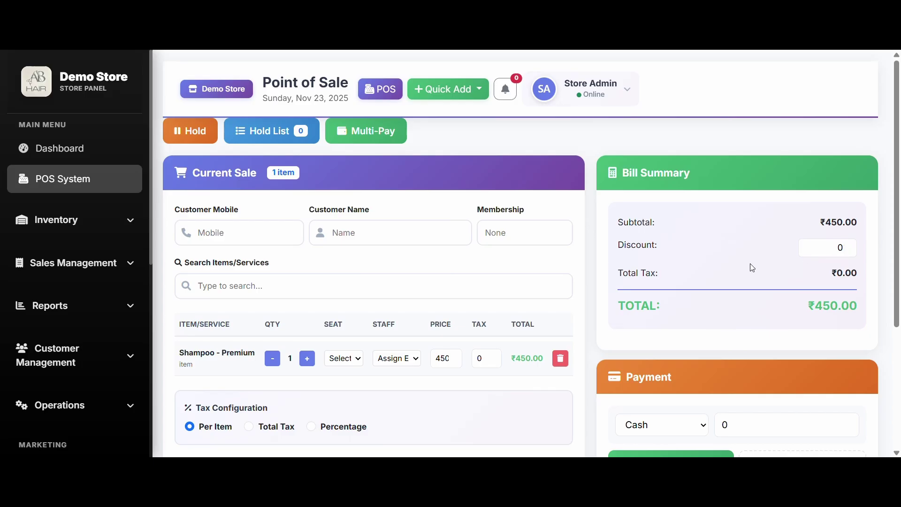
Step: Look over the available payment methods and add a second payment line to the sale
scroll(728, 324, down, 3)
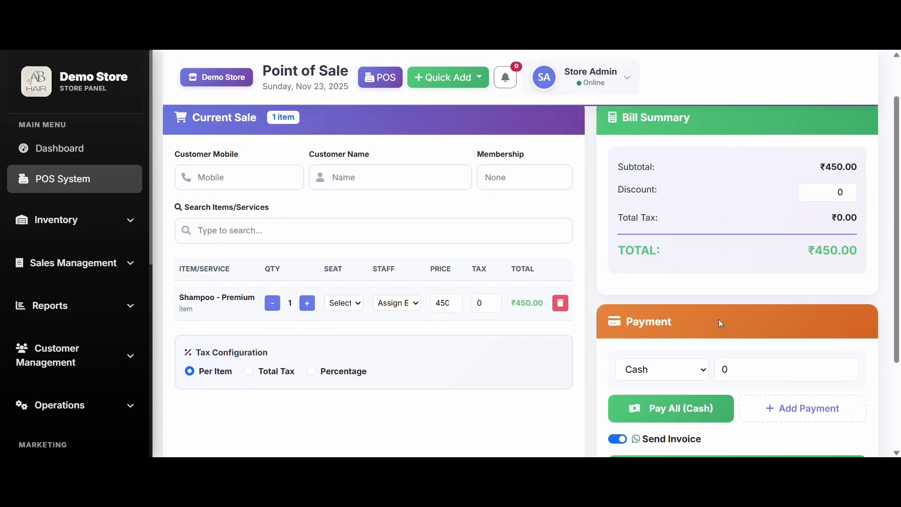
click(695, 256)
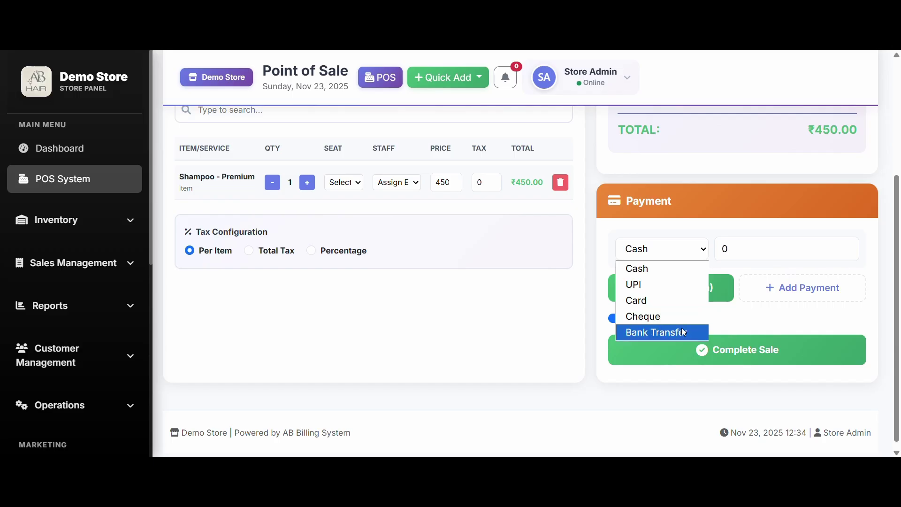
click(773, 281)
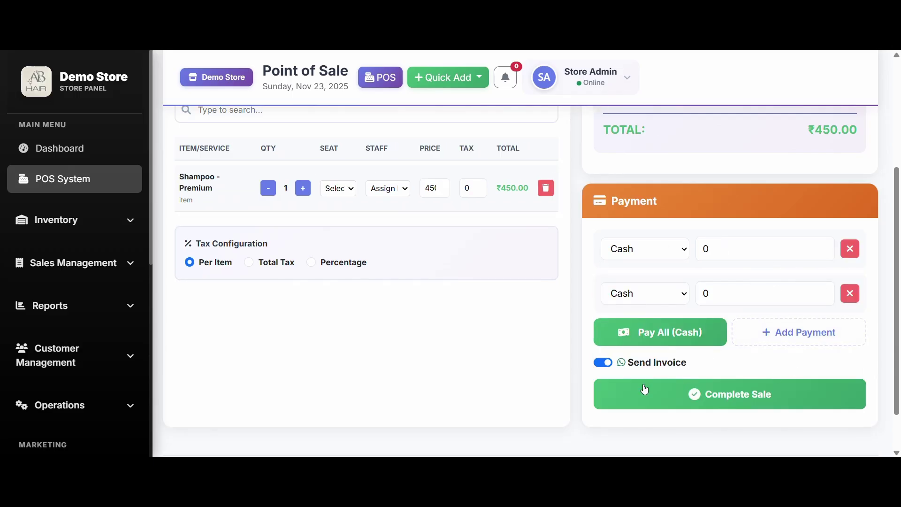
click(605, 362)
click(744, 433)
scroll(464, 194, up, 4)
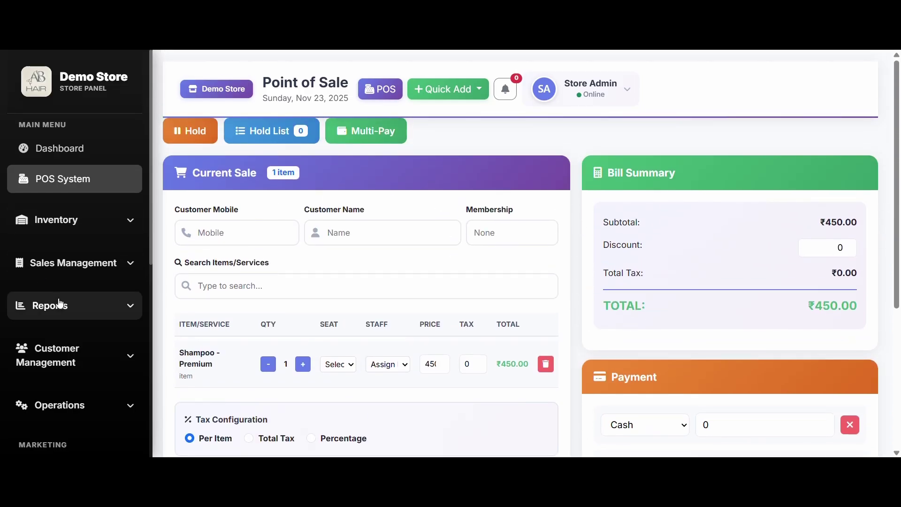
Step: Glance through the available reports, open the Online Booking Page builder and copy the booking page URL
scroll(60, 303, down, 2)
click(59, 305)
click(89, 256)
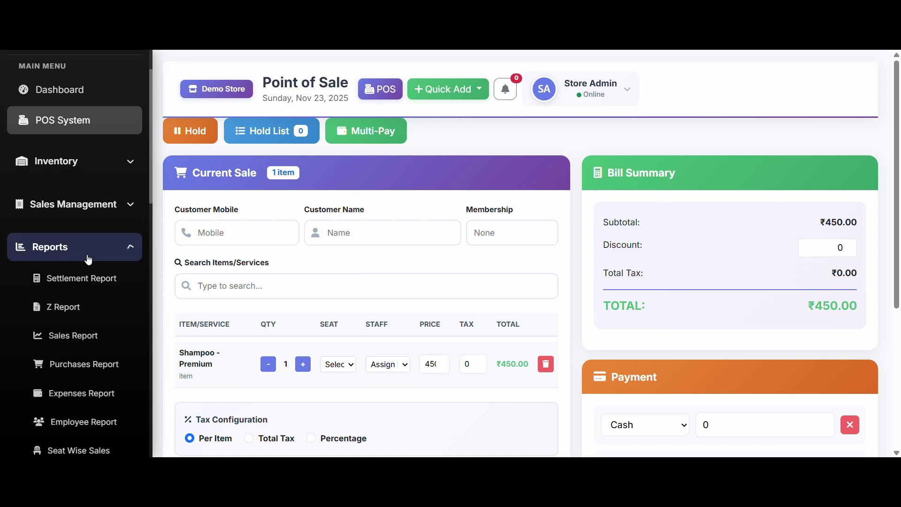
scroll(89, 259, down, 10)
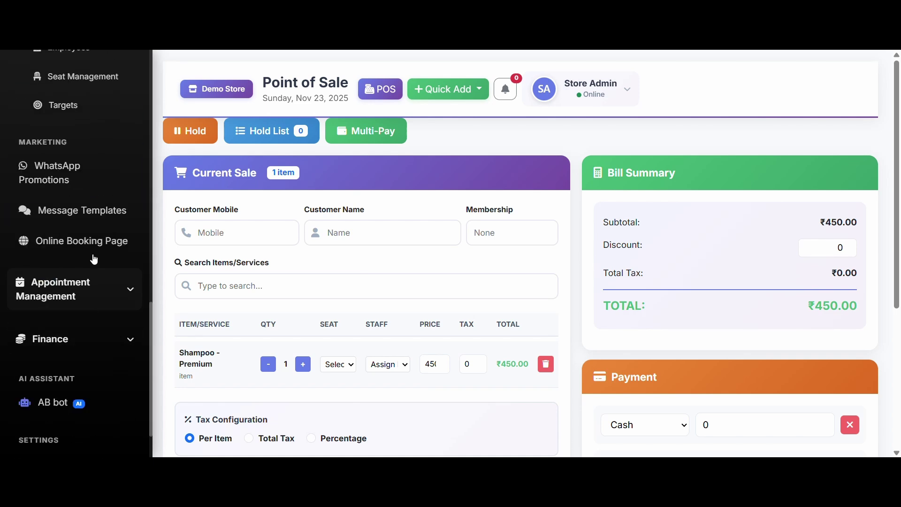
click(94, 245)
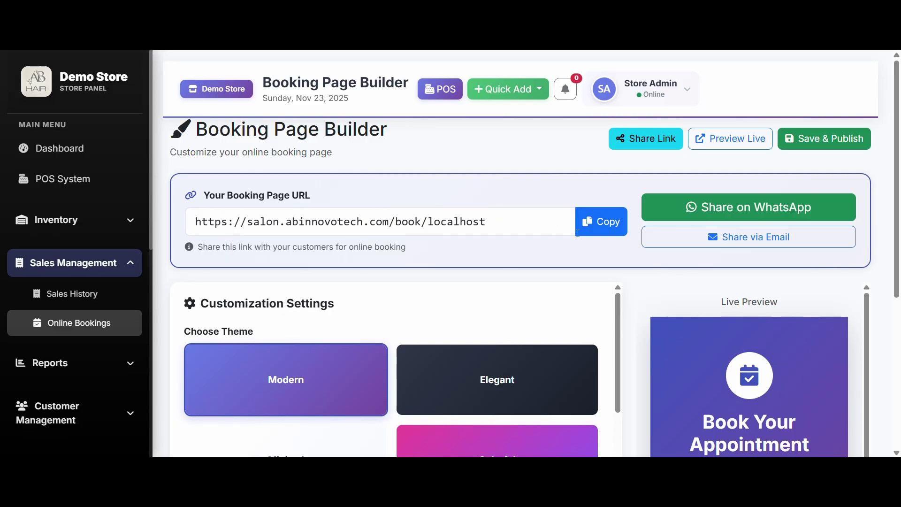
click(595, 222)
Step: Look over the booking page themes and adjust the primary color to a slightly more muted blue
scroll(368, 291, down, 1)
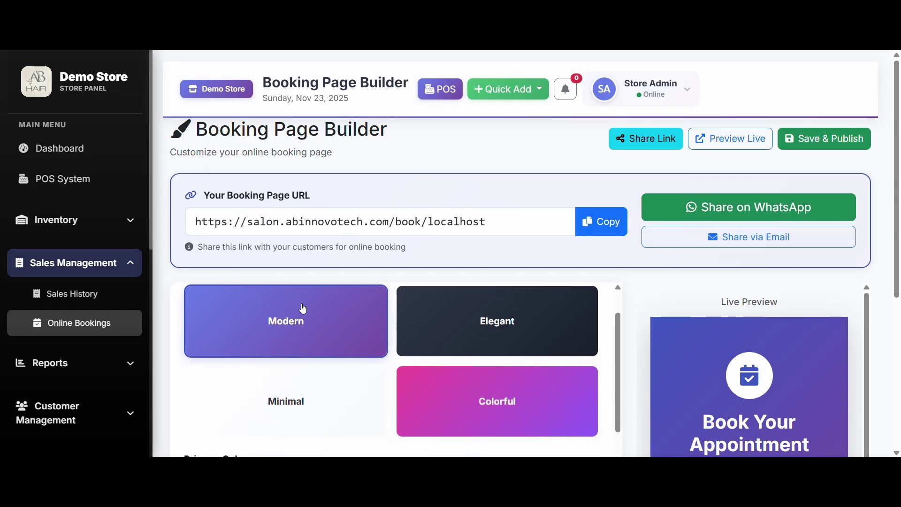
scroll(343, 290, up, 1)
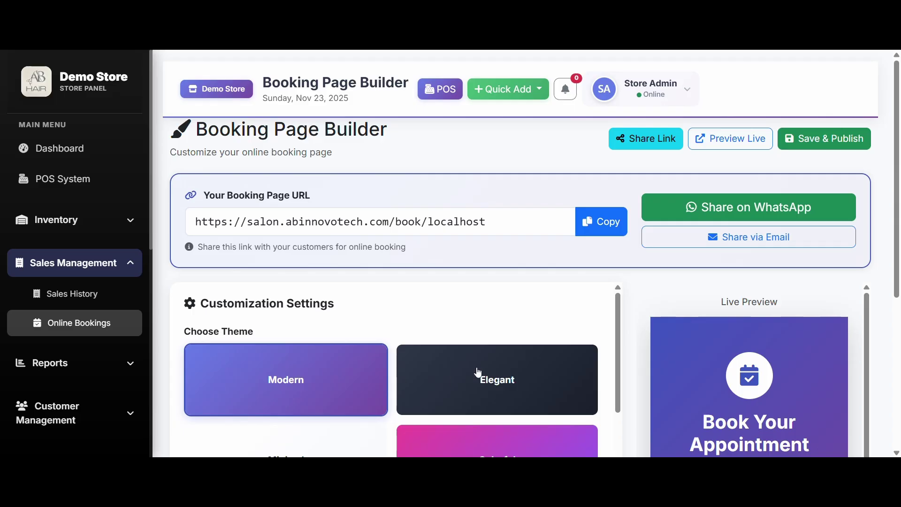
scroll(344, 378, down, 1)
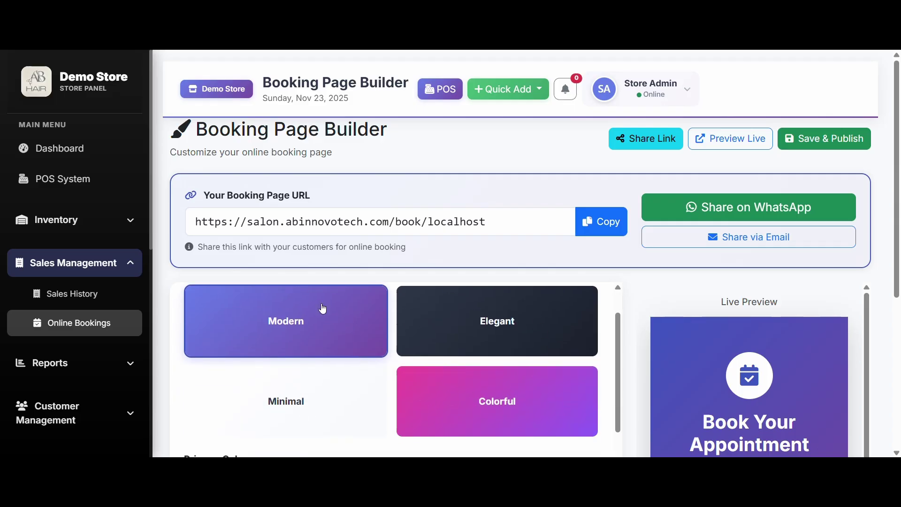
scroll(367, 380, down, 3)
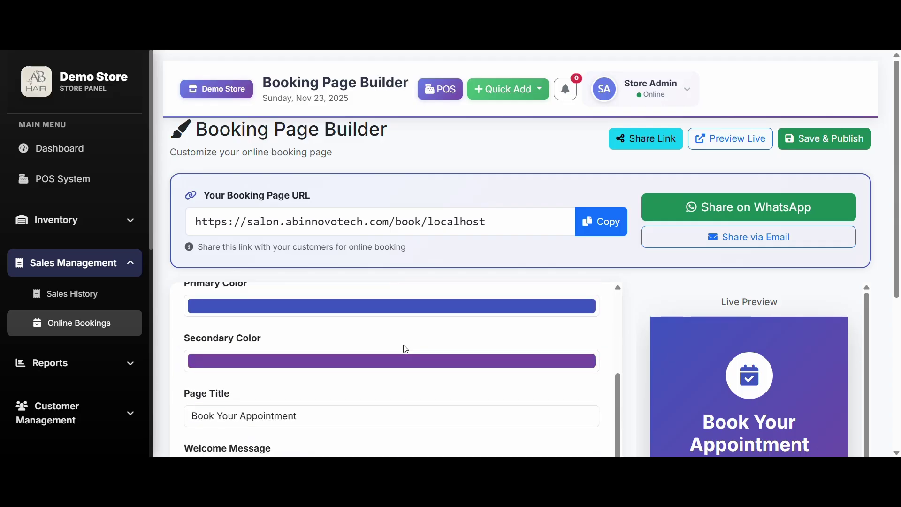
click(317, 305)
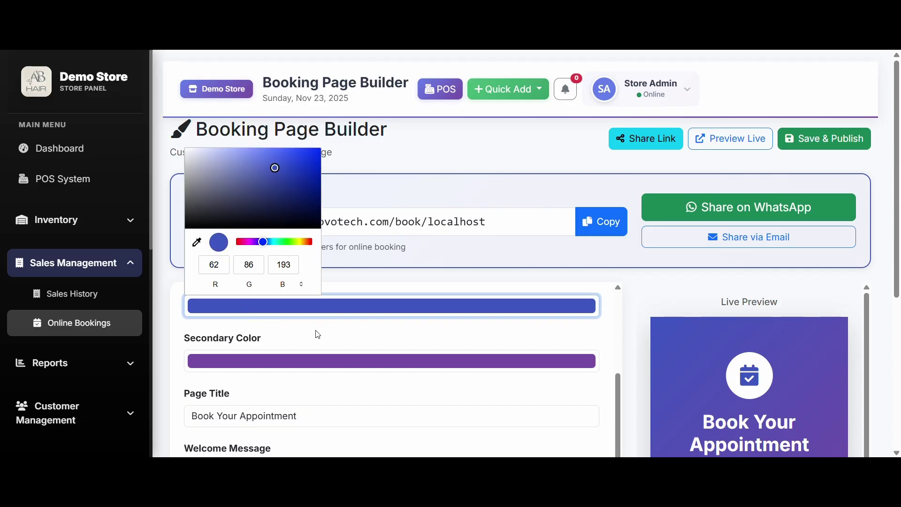
click(348, 395)
click(354, 309)
mouse_move(306, 175)
mouse_down()
mouse_move(274, 171)
mouse_move(304, 171)
mouse_move(286, 153)
mouse_move(275, 172)
mouse_up()
click(356, 336)
Step: Review the booking page's title and welcome message fields without changing their text
scroll(295, 326, down, 2)
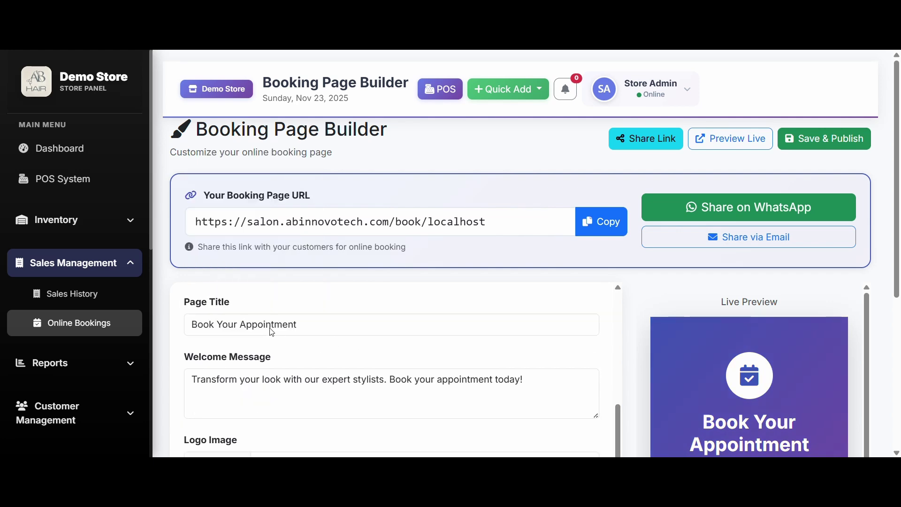
scroll(316, 334, up, 1)
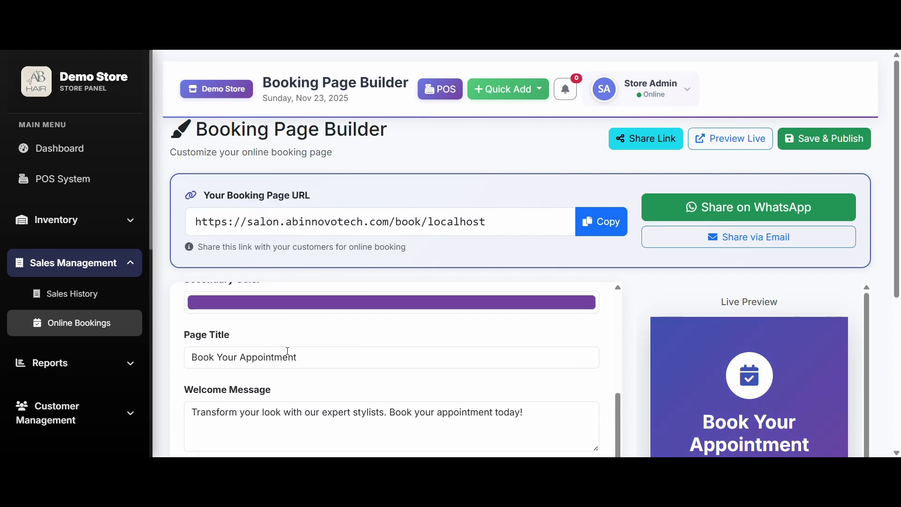
click(301, 357)
scroll(314, 376, down, 1)
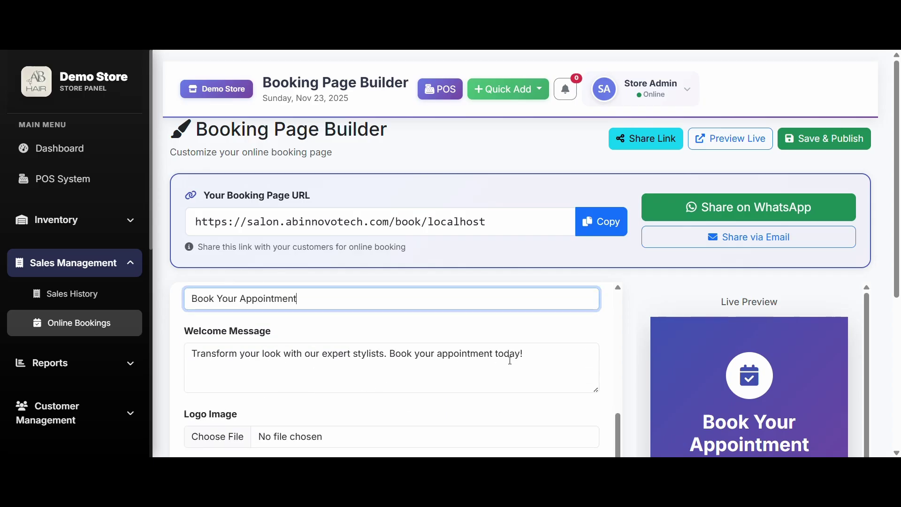
click(397, 330)
scroll(329, 342, down, 2)
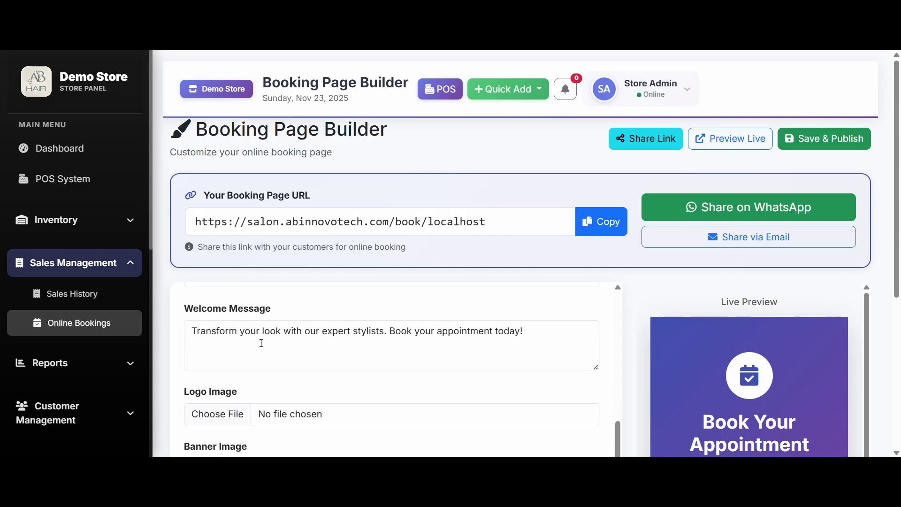
scroll(356, 389, up, 2)
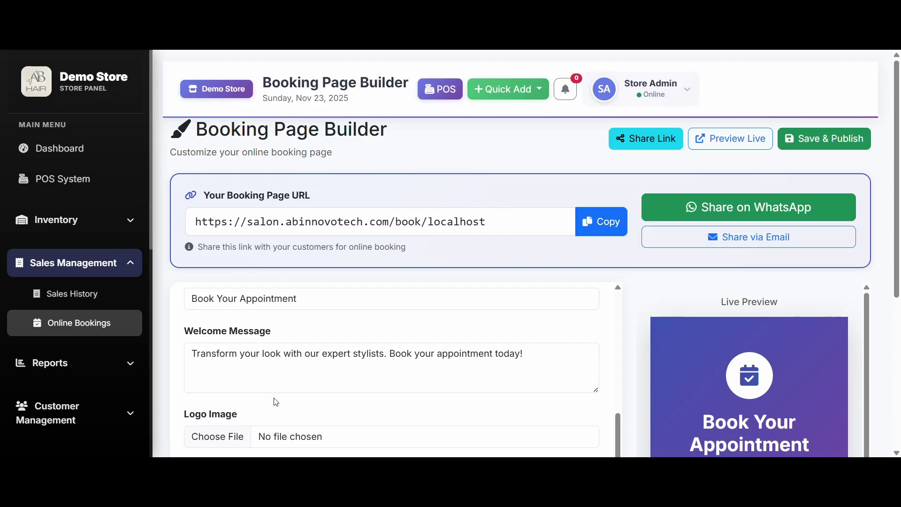
Step: Examine the logo and banner uploads, available services, working hours, time slot duration and live preview of the booking page
scroll(277, 402, down, 1)
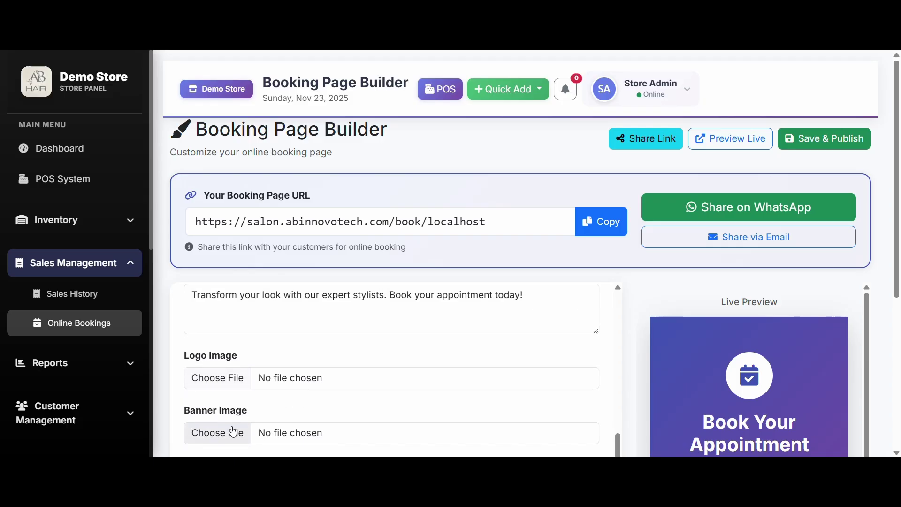
scroll(404, 357, down, 1)
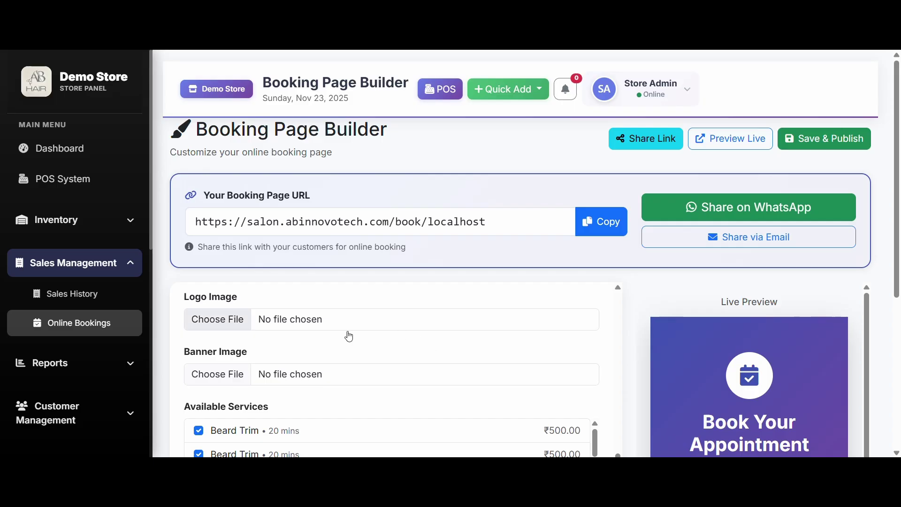
scroll(436, 395, down, 1)
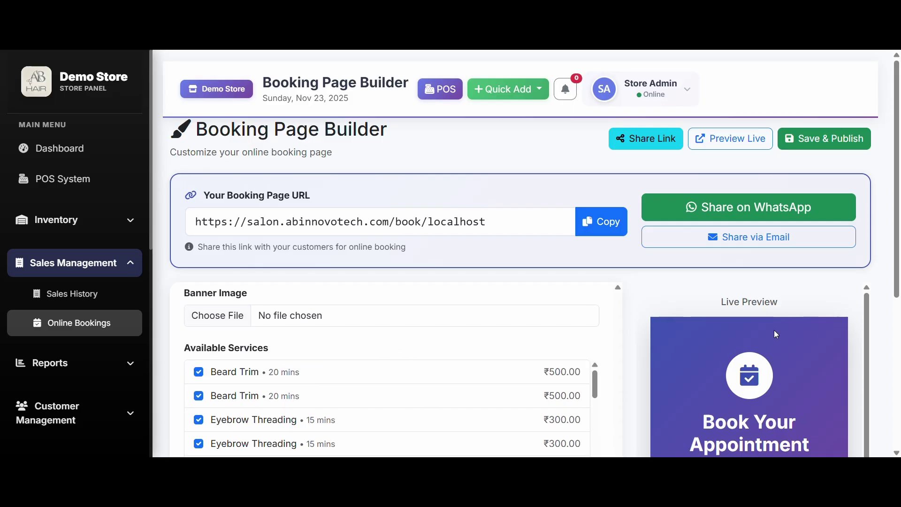
scroll(782, 279, down, 5)
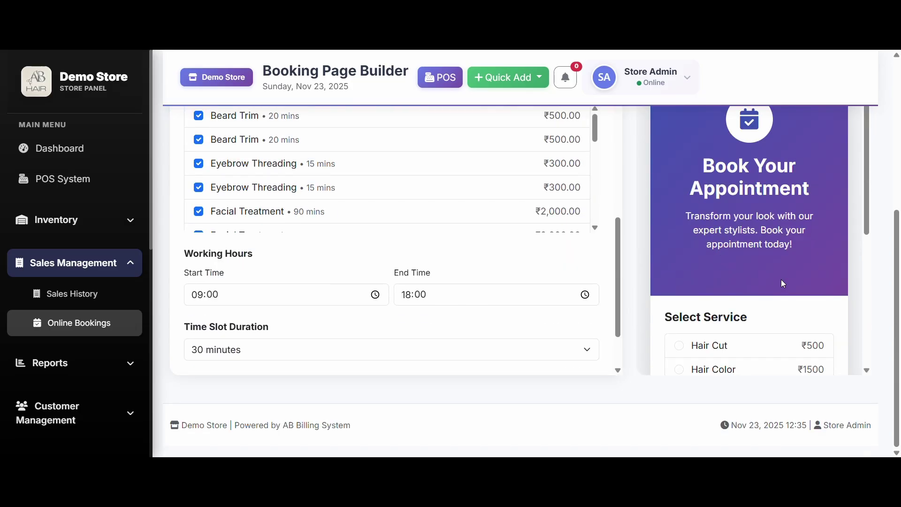
scroll(711, 332, down, 1)
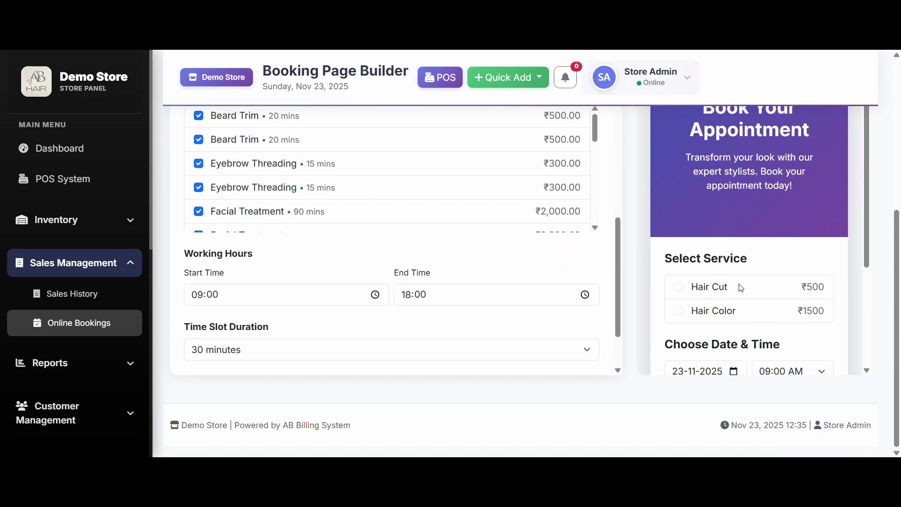
Step: In the booking page's live preview, select the Hair Cut service and choose the 09:30 AM time slot
click(690, 291)
scroll(735, 307, down, 1)
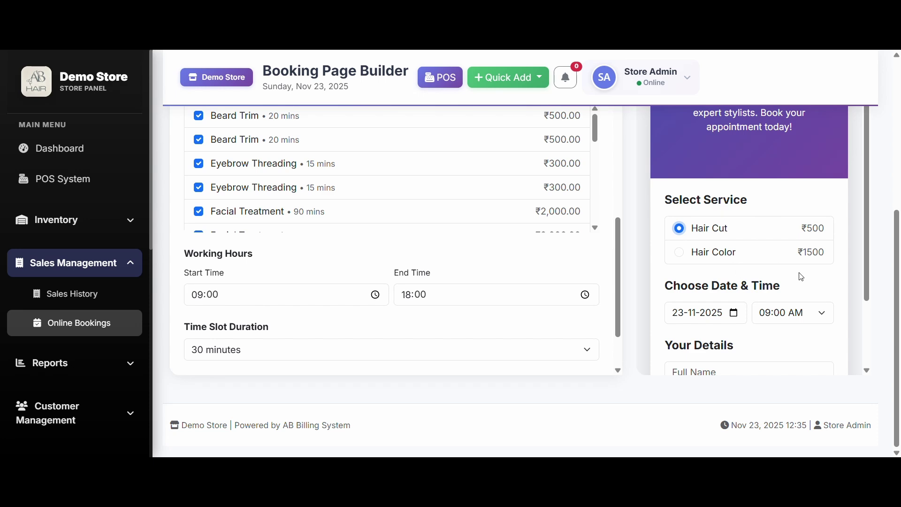
scroll(760, 284, down, 1)
click(770, 256)
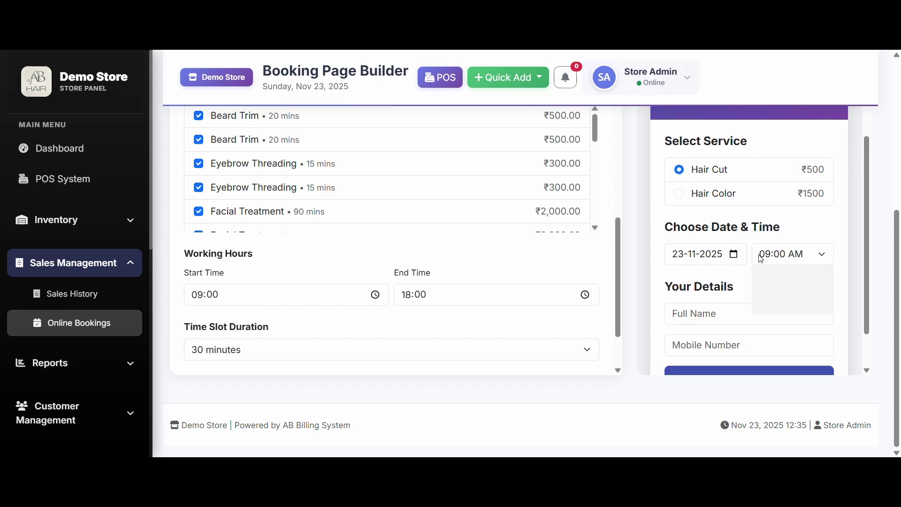
click(778, 288)
Step: Set the appointment date in the live preview to 24-11-2025 and view the rest of the booking form
click(734, 253)
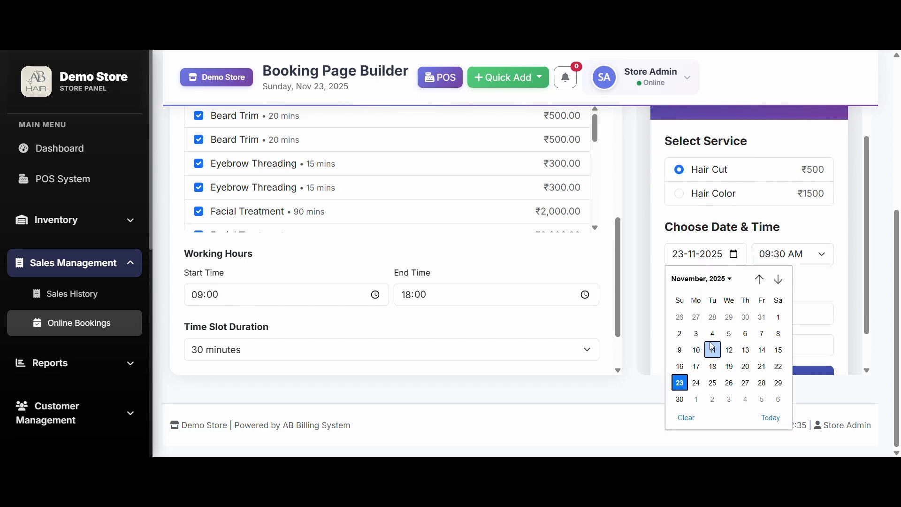
click(696, 366)
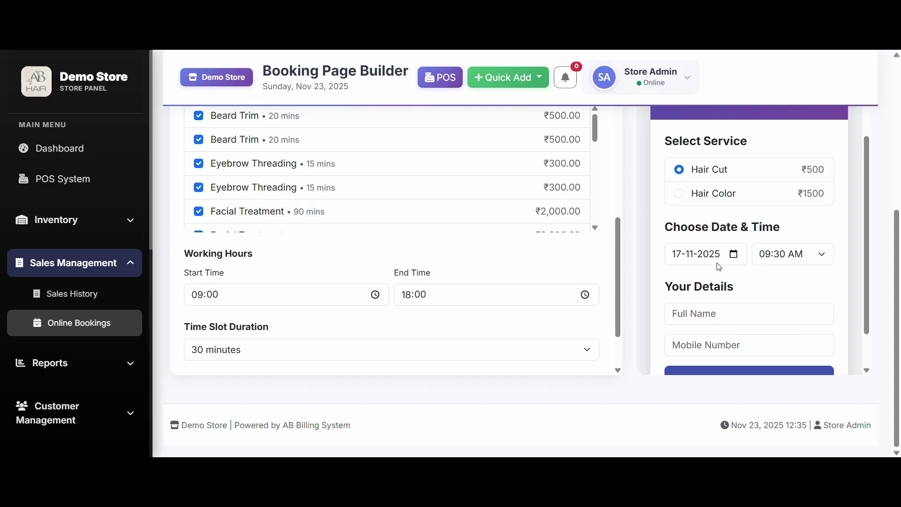
click(734, 254)
click(696, 381)
scroll(737, 335, down, 2)
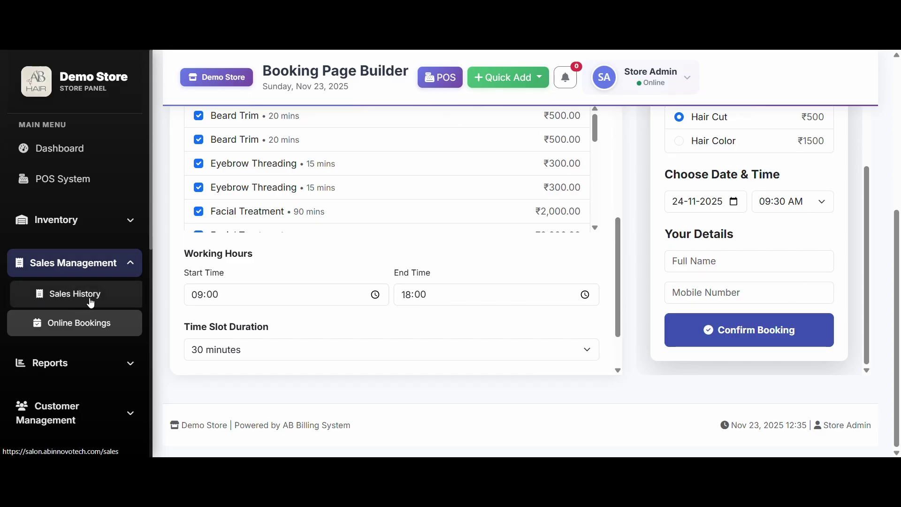
Step: Go back over the booking page settings and open the GST Report
scroll(390, 235, up, 4)
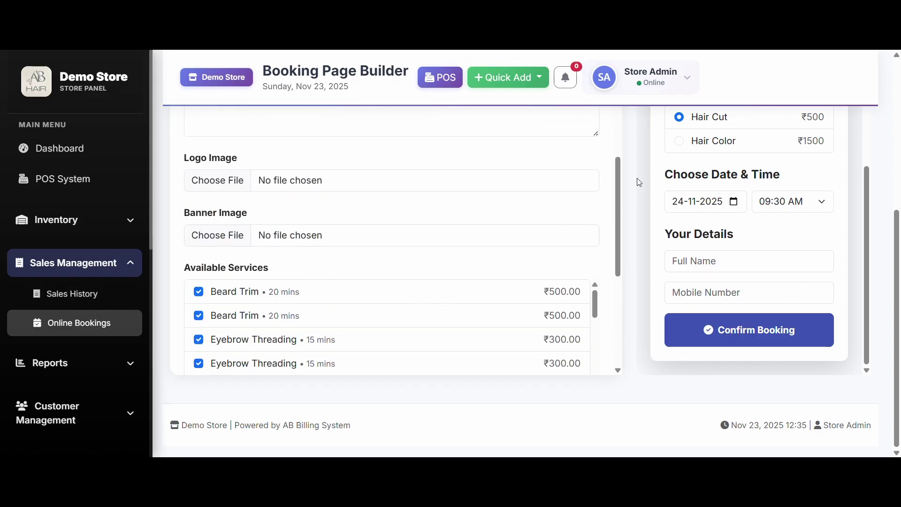
scroll(640, 182, up, 5)
scroll(637, 181, up, 5)
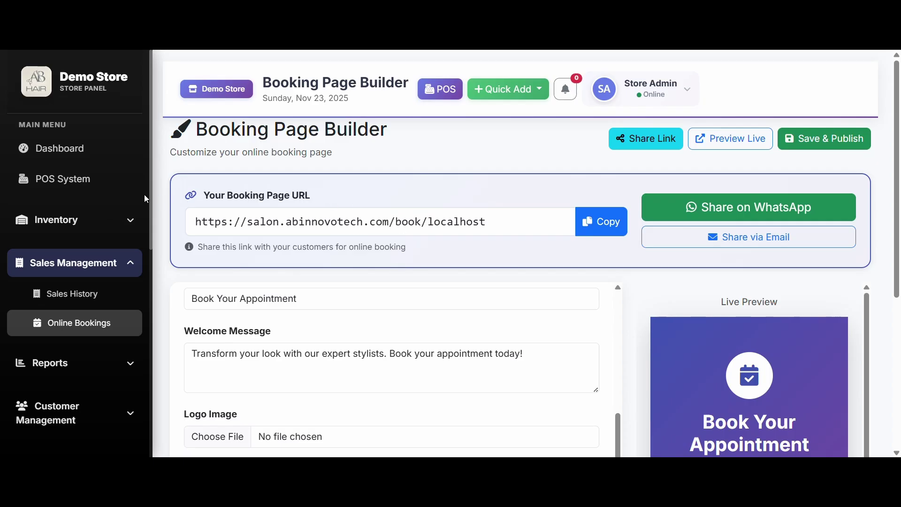
click(50, 362)
scroll(75, 329, down, 6)
click(97, 389)
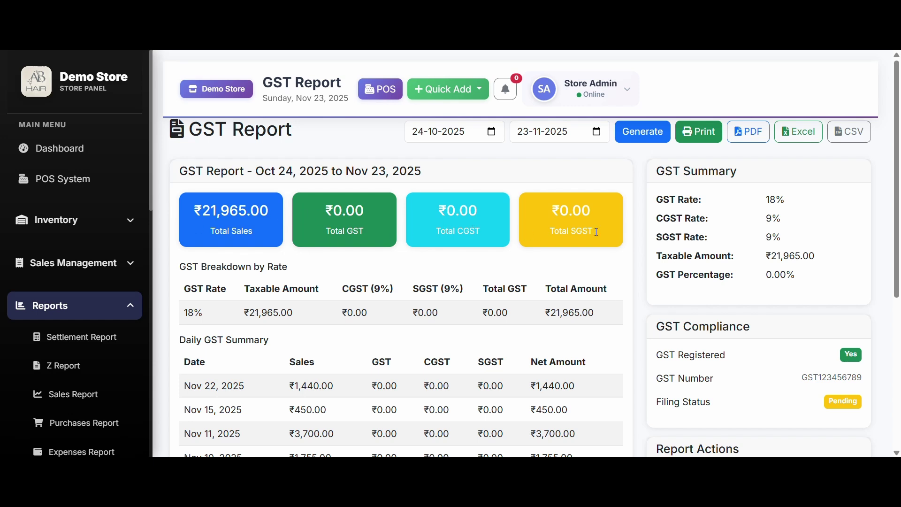
Step: Examine the GST breakdown by rate, the CGST and SGST columns, the daily GST summary and the report's export actions
scroll(309, 255, down, 1)
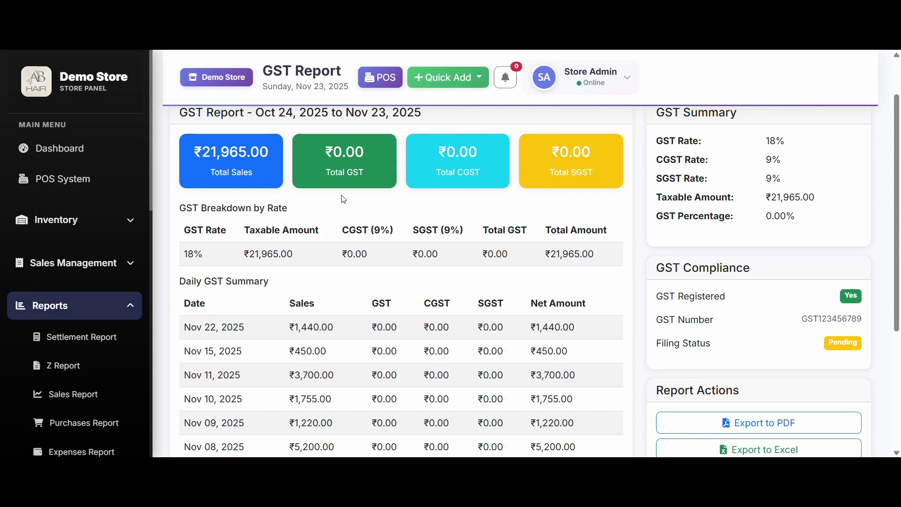
drag(180, 209, 297, 201)
click(190, 253)
click(211, 260)
double_click(247, 232)
drag(343, 230, 456, 221)
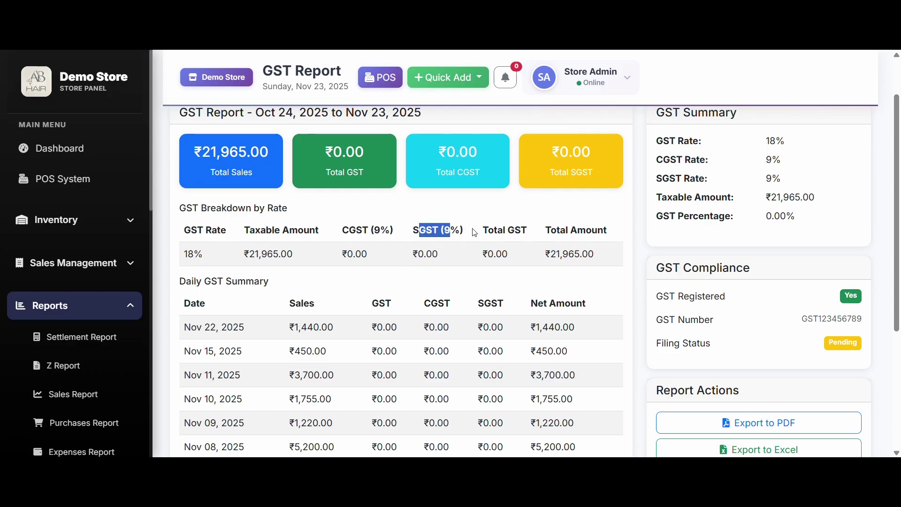
click(474, 232)
scroll(368, 230, down, 2)
scroll(368, 231, up, 2)
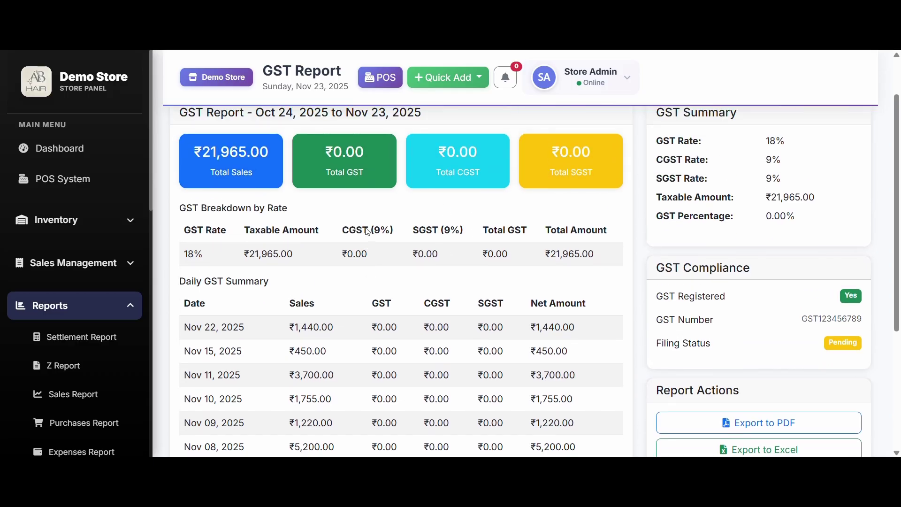
scroll(704, 347, down, 4)
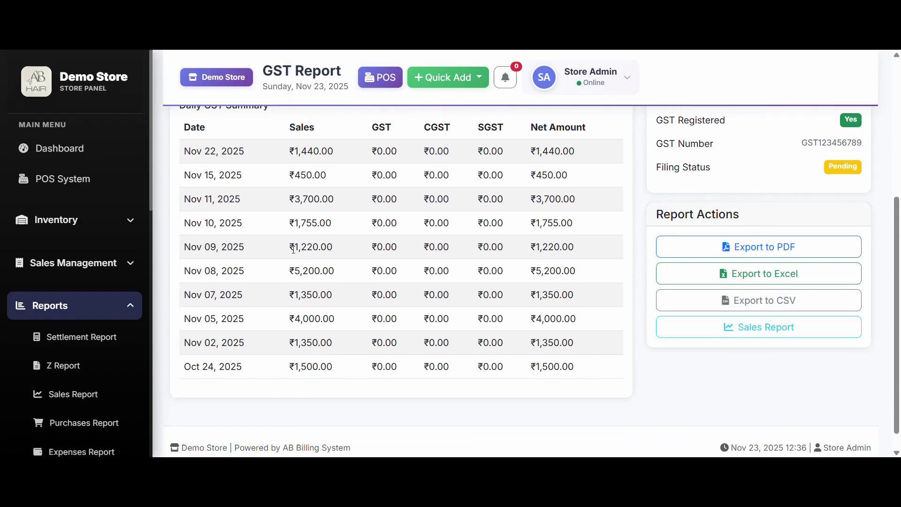
Step: Open the Employees page under Operations and review the employee table's columns and entries
scroll(93, 293, down, 10)
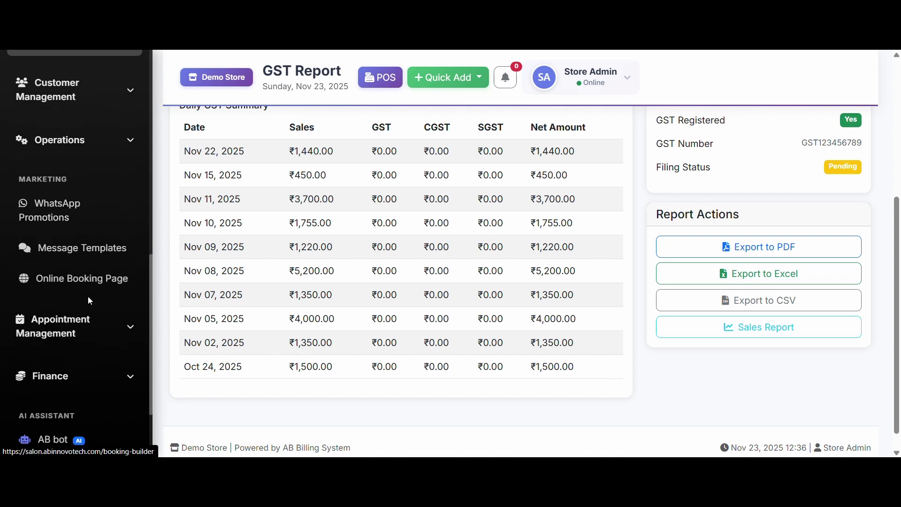
click(58, 134)
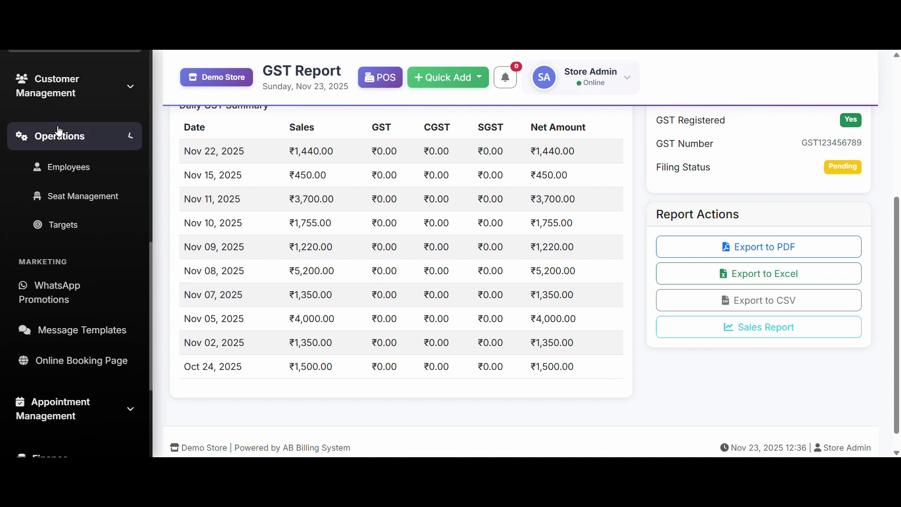
click(64, 168)
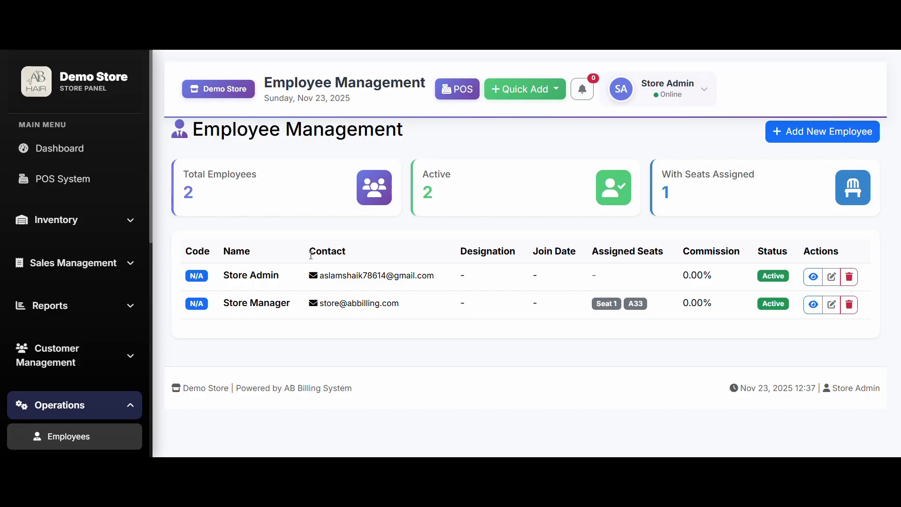
mouse_move(185, 251)
mouse_down()
mouse_move(267, 296)
mouse_move(899, 314)
mouse_up()
click(819, 345)
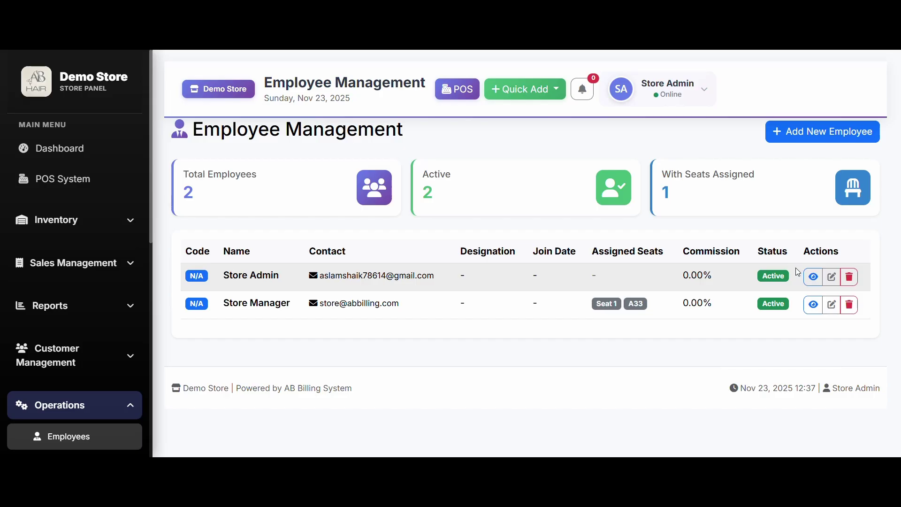
Step: Try to edit the Store Admin employee record and dismiss the resulting notice
scroll(73, 362, down, 2)
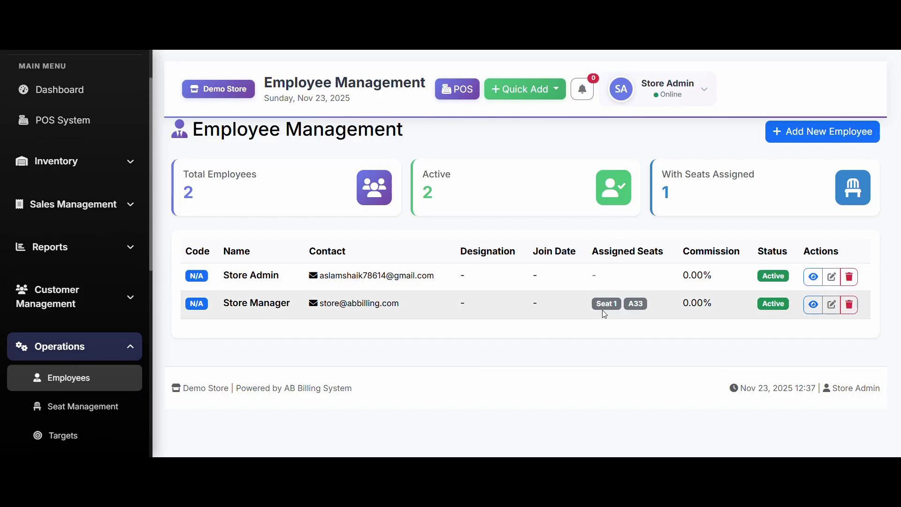
click(830, 278)
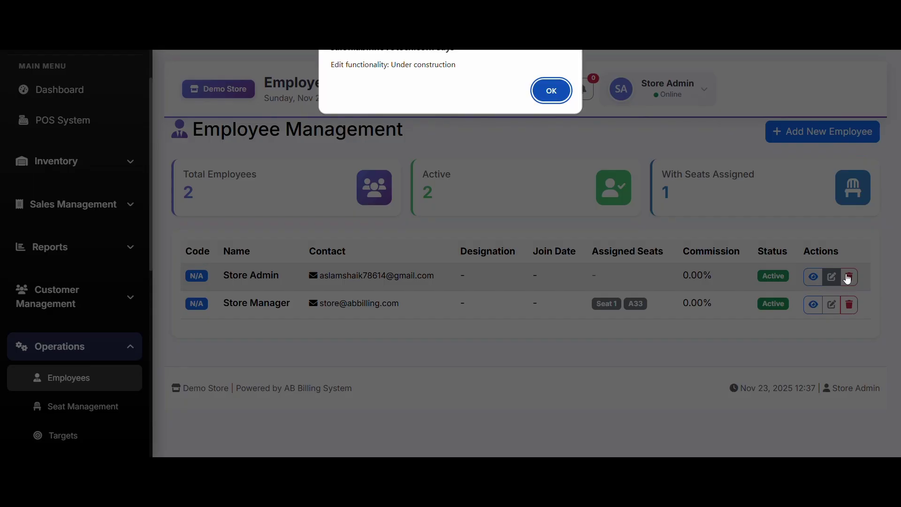
click(552, 91)
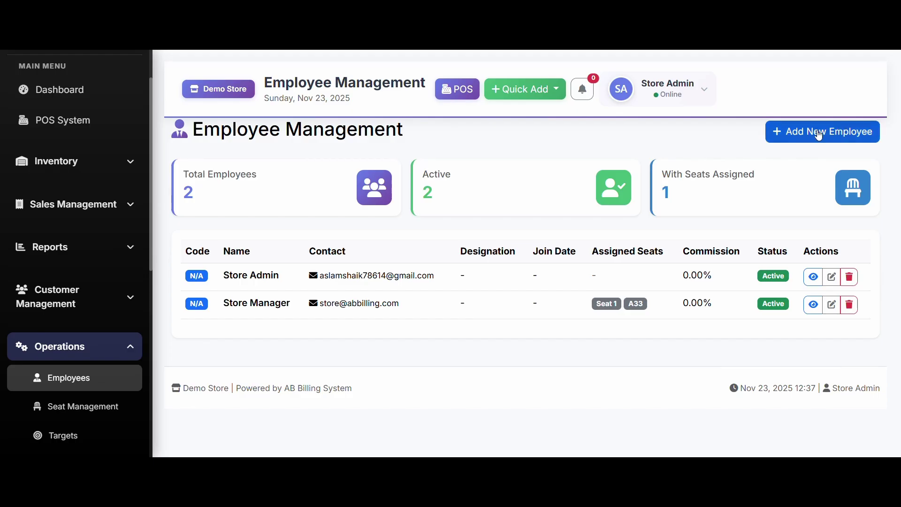
Step: Open Seat Management, review the seat totals and cards, and look at the employee assignment form for seat sde without assigning anyone
click(46, 409)
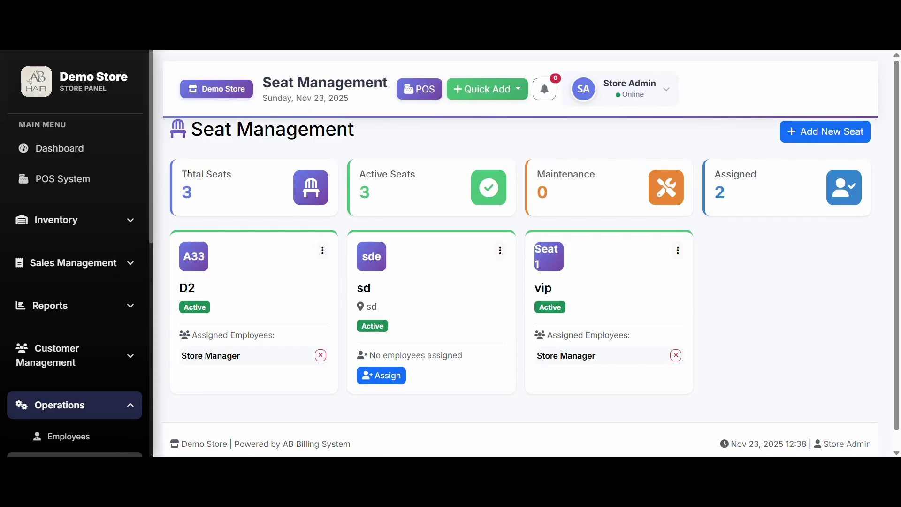
drag(188, 173, 250, 167)
click(345, 187)
scroll(243, 290, down, 1)
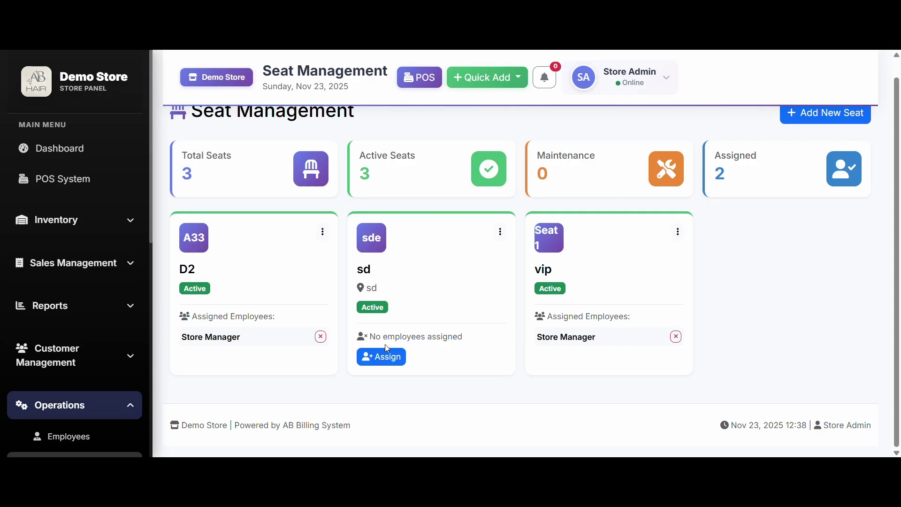
click(386, 356)
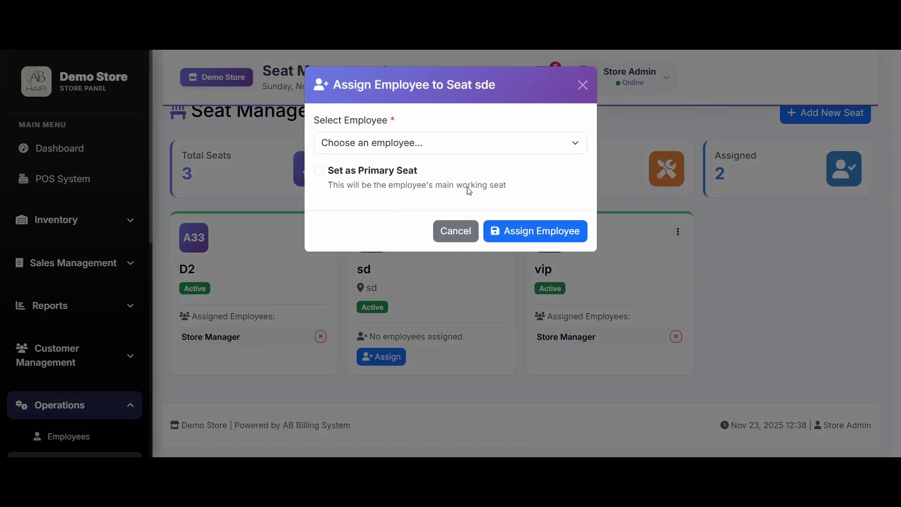
click(414, 143)
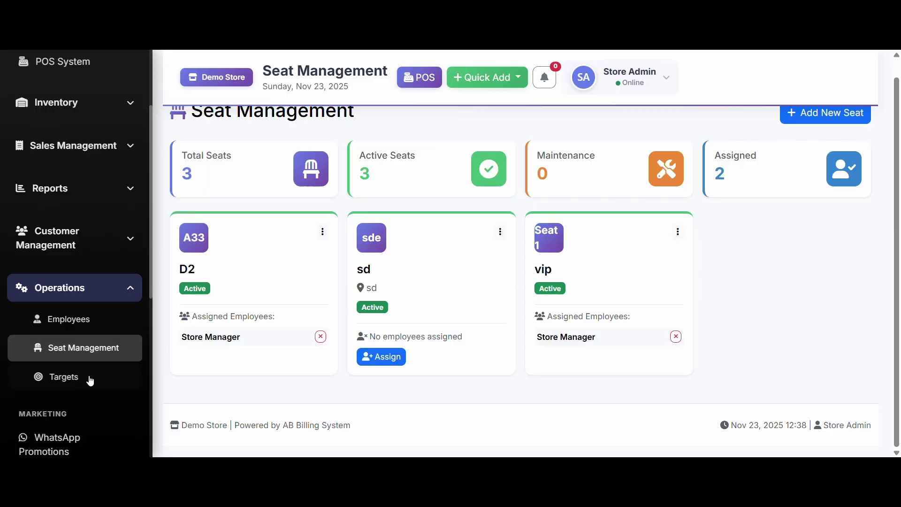
Step: Open the Targets page and examine the active targets, target versus achieved sales, and each target's duration and progress
click(89, 377)
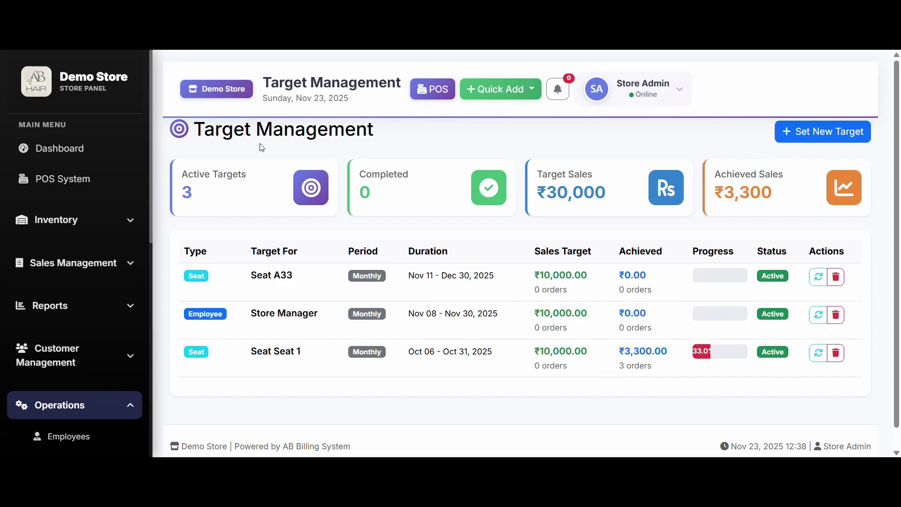
drag(183, 178, 231, 185)
click(295, 190)
drag(771, 196, 656, 192)
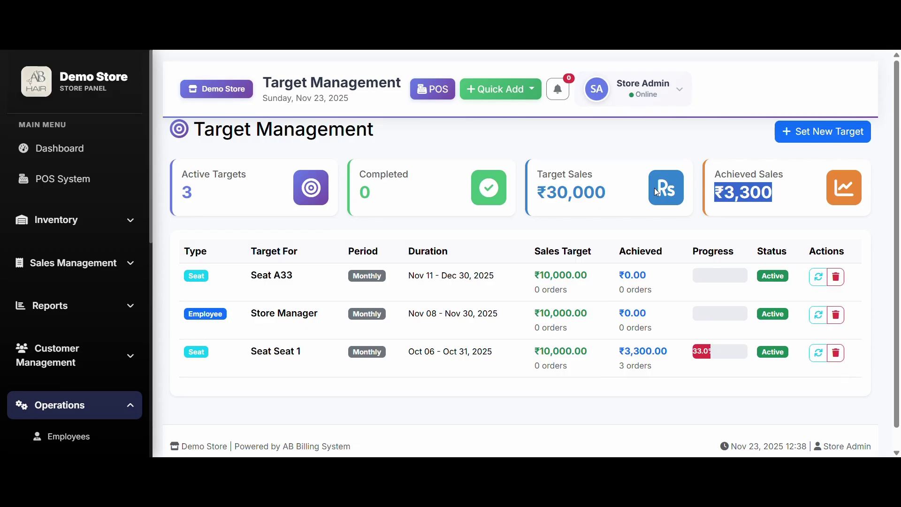
click(606, 200)
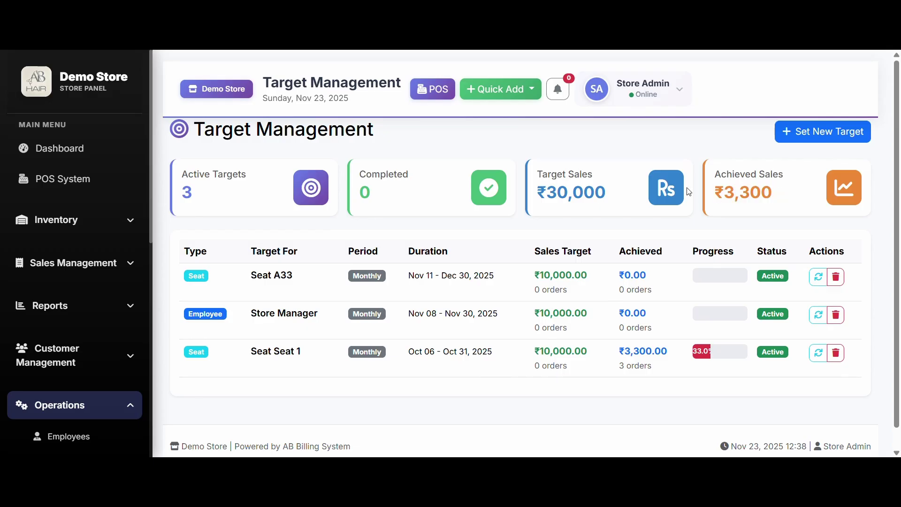
drag(541, 197, 615, 199)
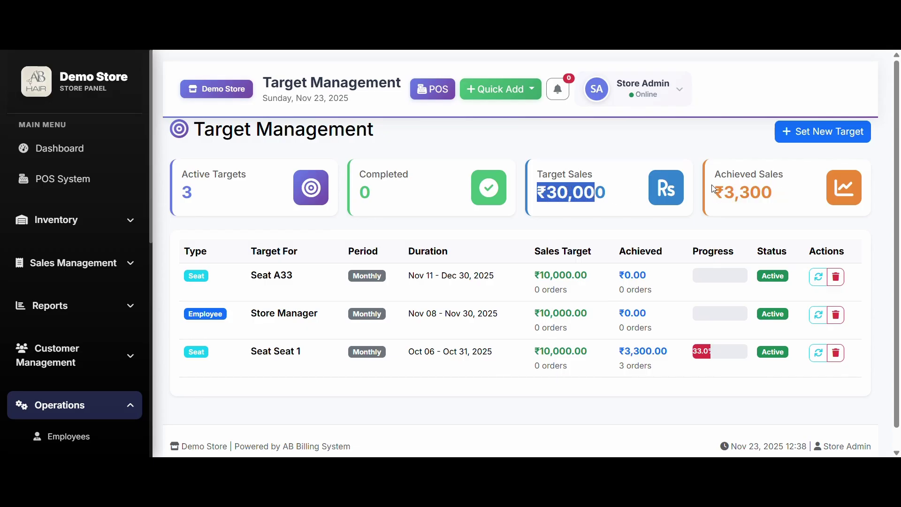
drag(714, 189, 784, 197)
click(786, 200)
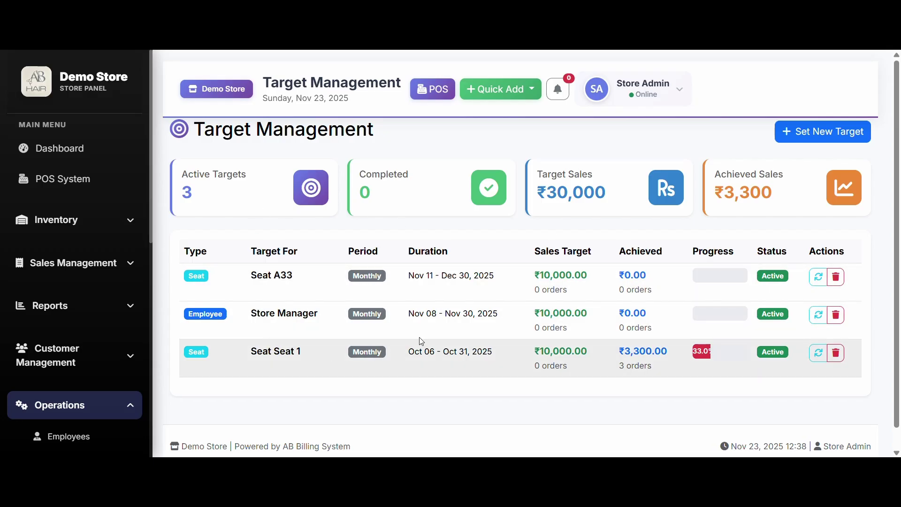
scroll(601, 282, down, 1)
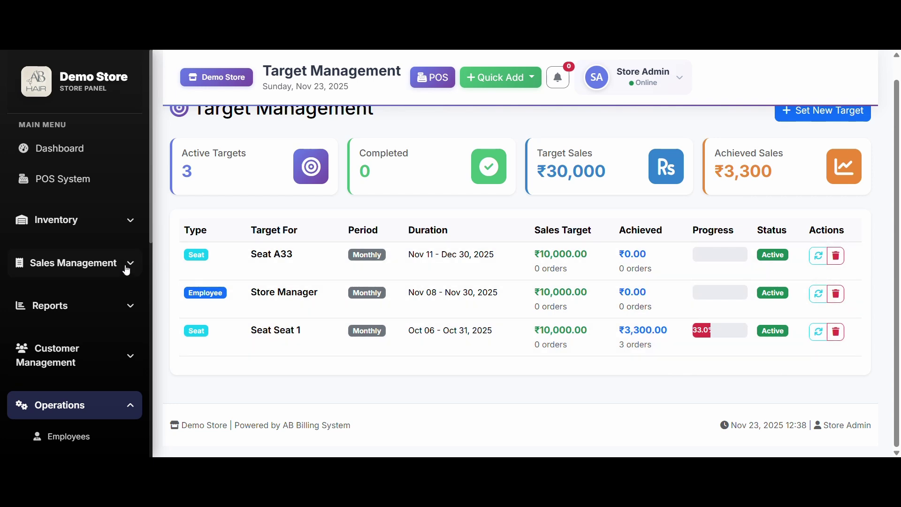
Step: Open the Customers page under Customer Management
scroll(92, 303, down, 1)
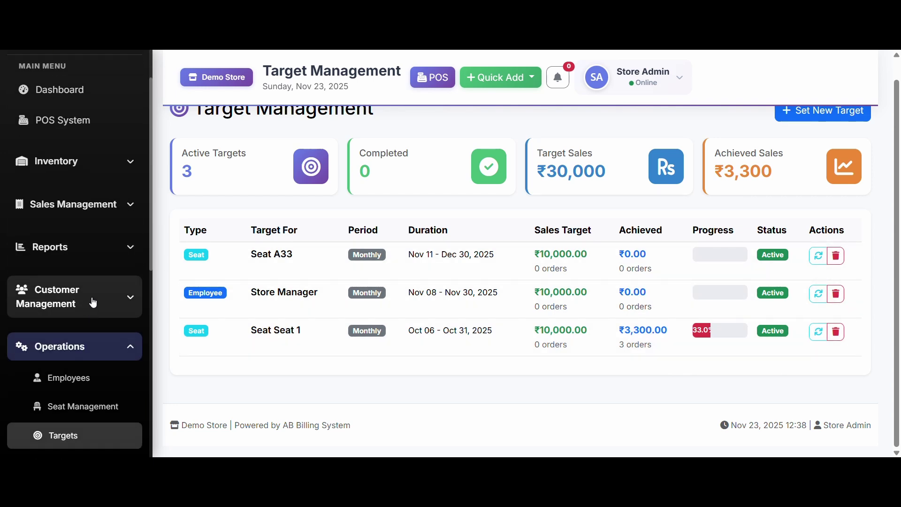
scroll(93, 282, up, 2)
click(105, 345)
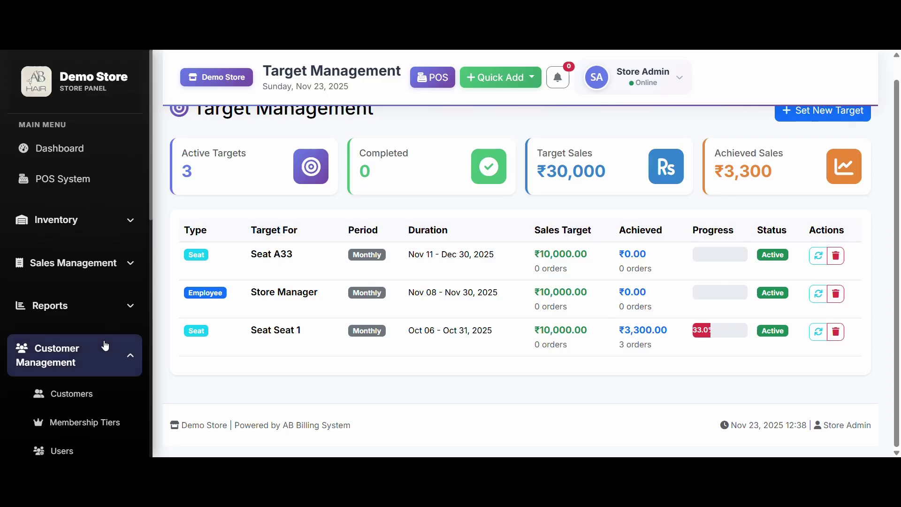
scroll(105, 346, down, 2)
click(89, 285)
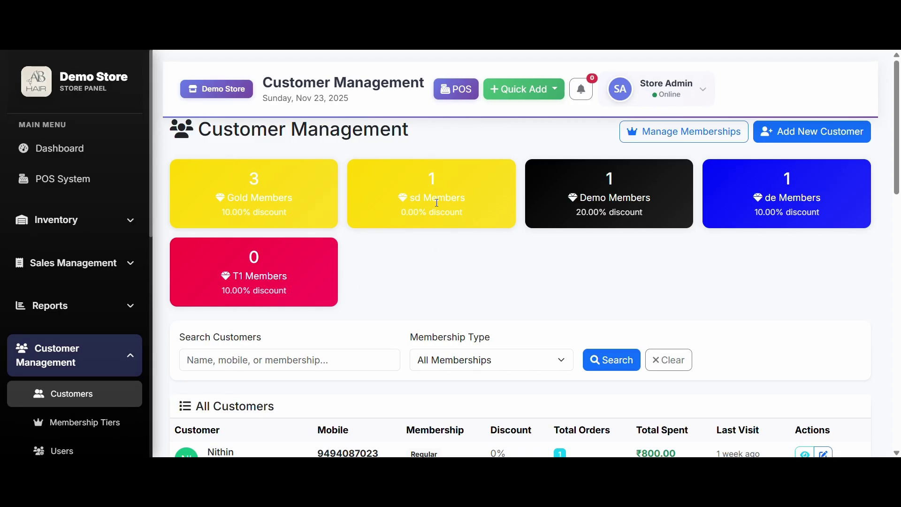
Step: Look over the customer list, the membership type filter options and the membership tier cards, leaving the filter at All Memberships
scroll(484, 217, down, 2)
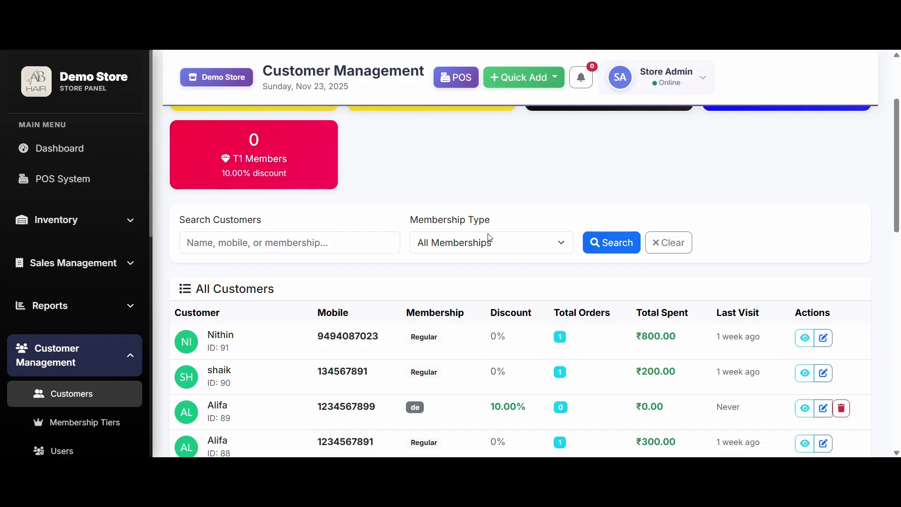
click(422, 242)
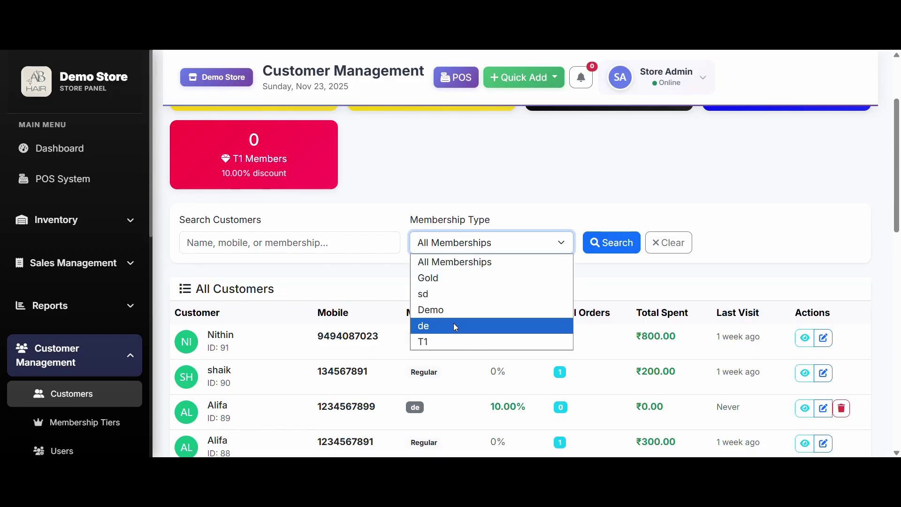
click(489, 192)
scroll(469, 193, up, 1)
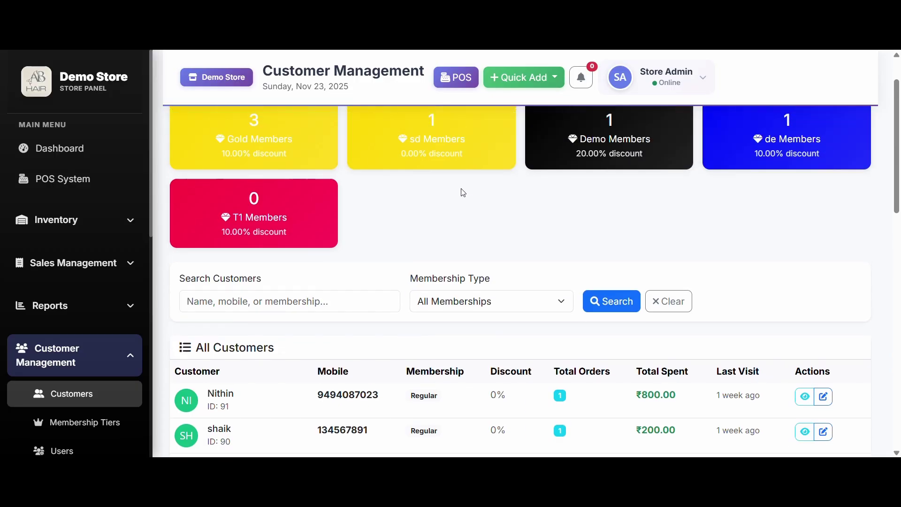
Step: Browse the membership tier cards, the customer search area and the All Customers list
scroll(388, 241, up, 1)
scroll(368, 249, down, 7)
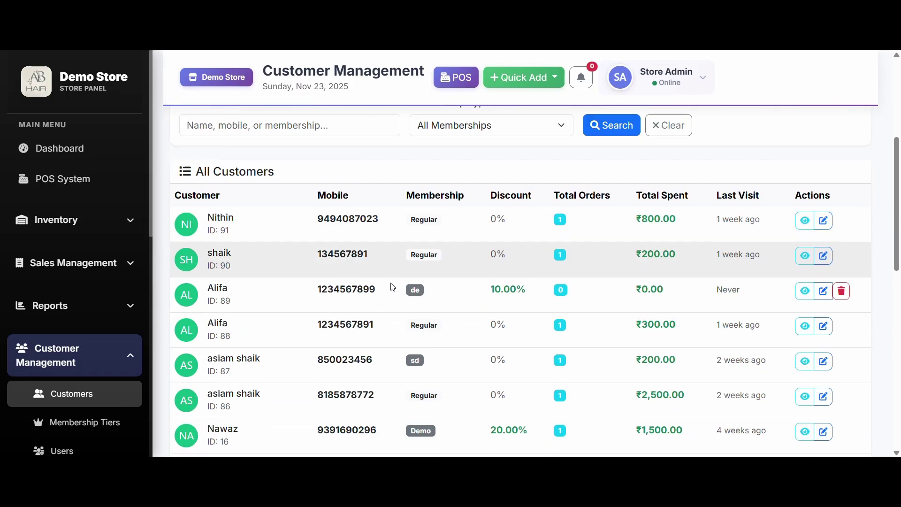
scroll(517, 322, up, 7)
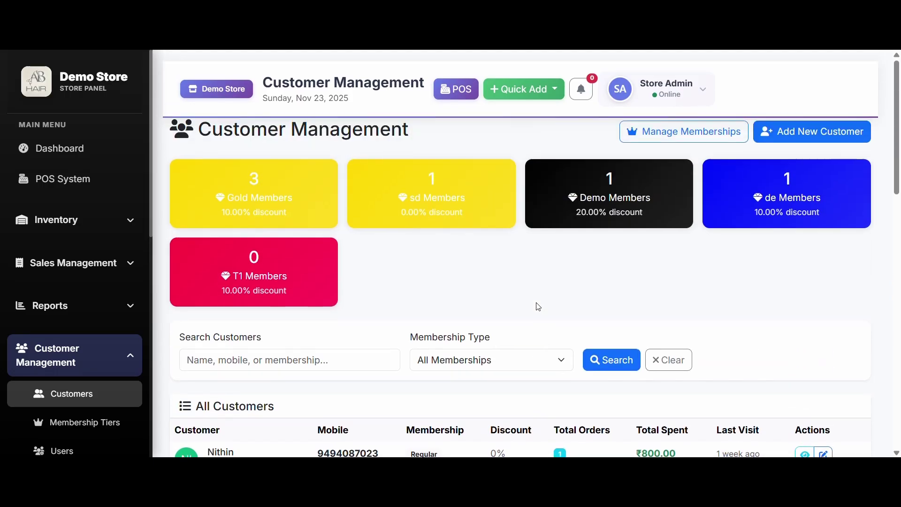
scroll(483, 282, down, 1)
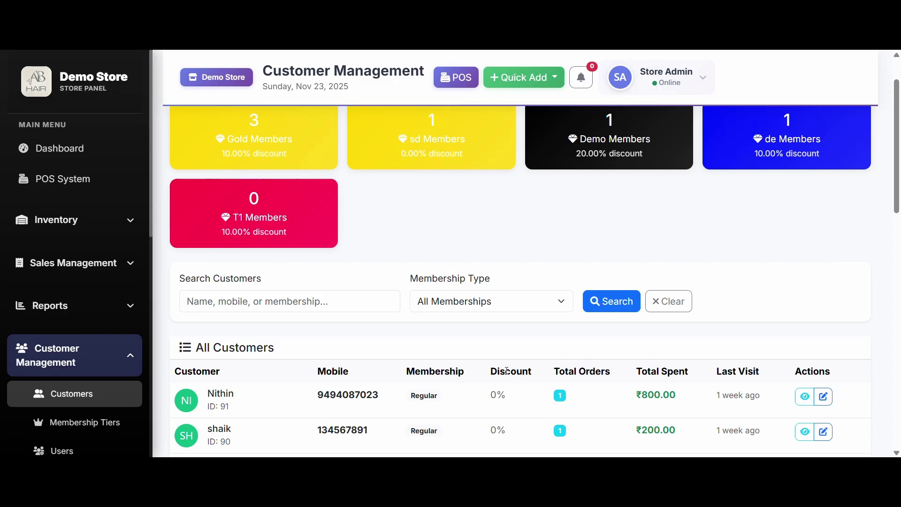
scroll(506, 370, down, 1)
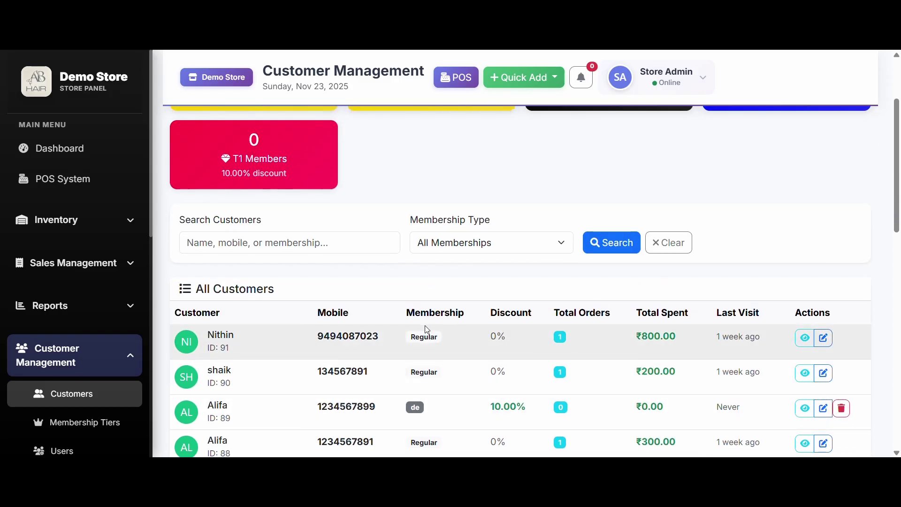
Step: Examine the Total Orders, Total Spent and Last Visit details of the listed customers
drag(558, 316, 698, 324)
click(630, 336)
scroll(583, 358, down, 1)
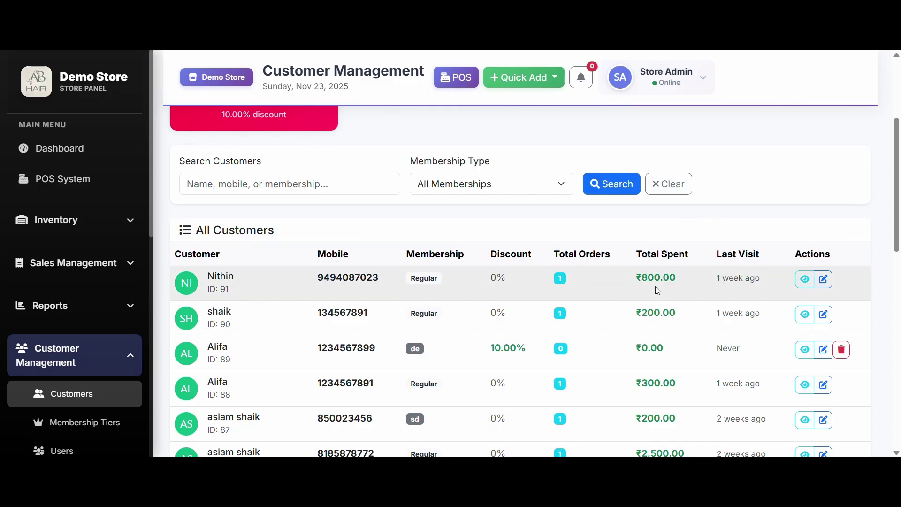
drag(716, 279, 765, 288)
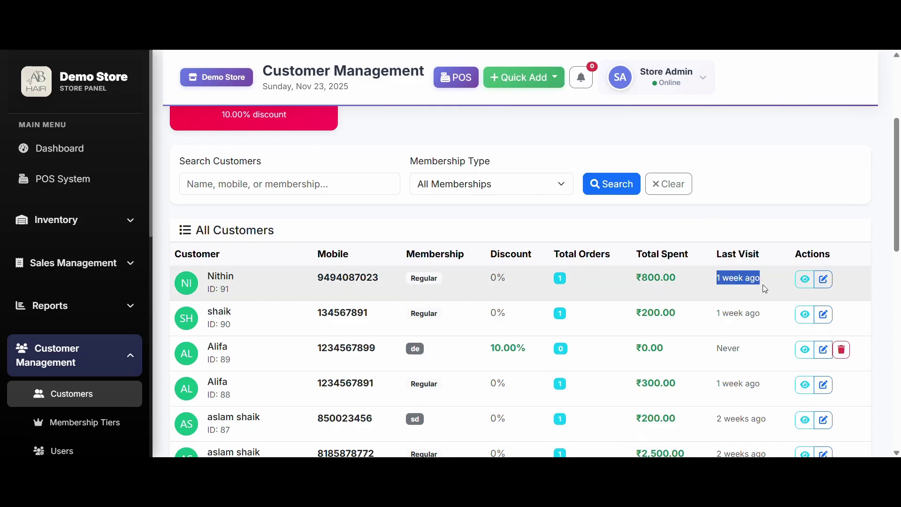
click(767, 285)
scroll(734, 327, down, 1)
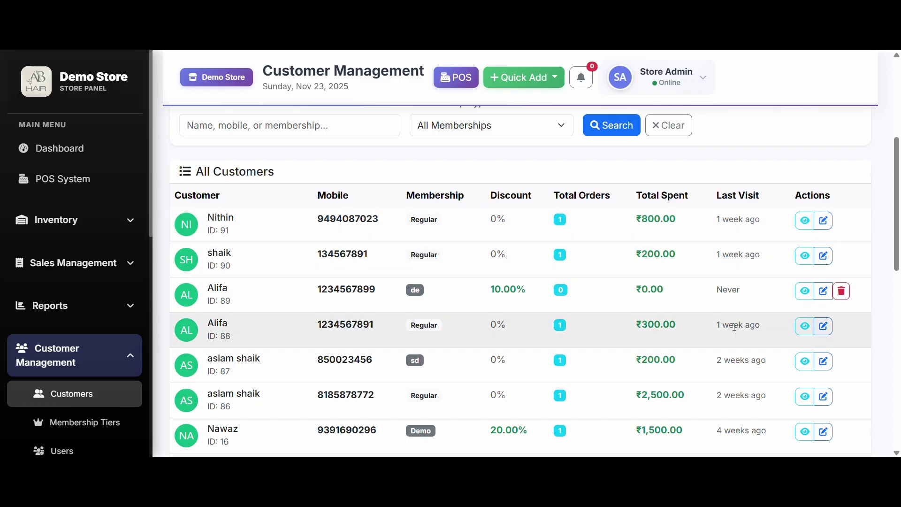
scroll(741, 314, up, 2)
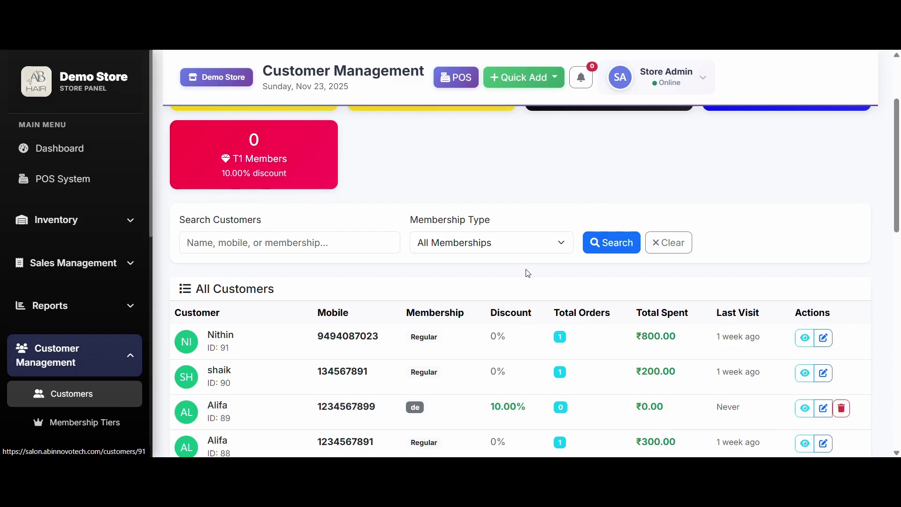
scroll(375, 265, down, 1)
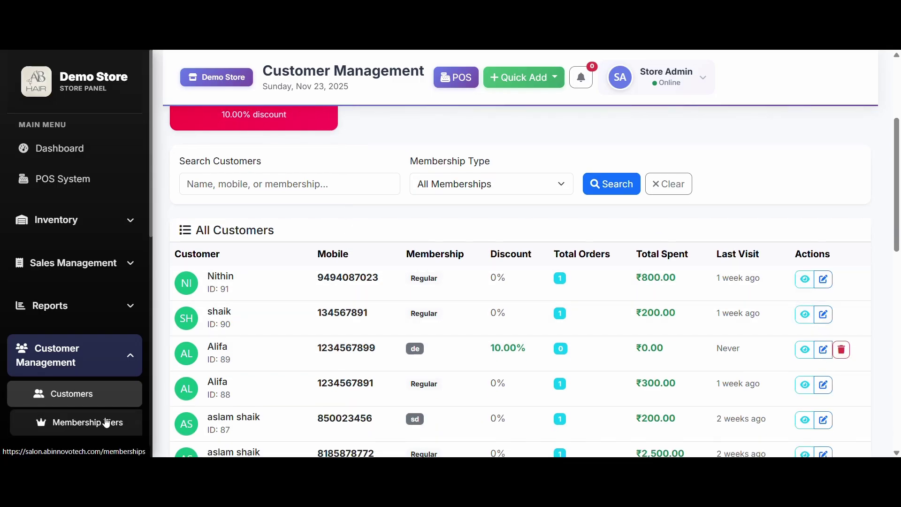
scroll(371, 370, up, 3)
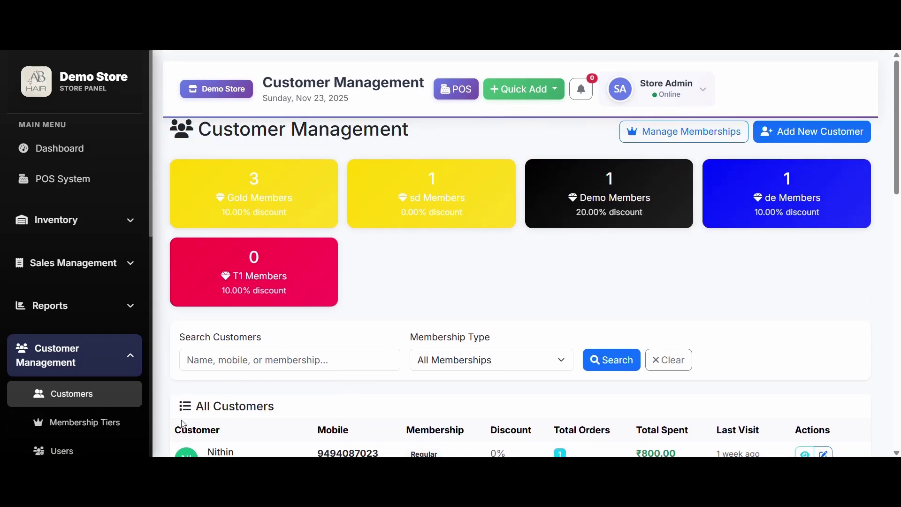
Step: Open the Membership Tiers page and look over the option for adding a tier and all tier cards
click(113, 423)
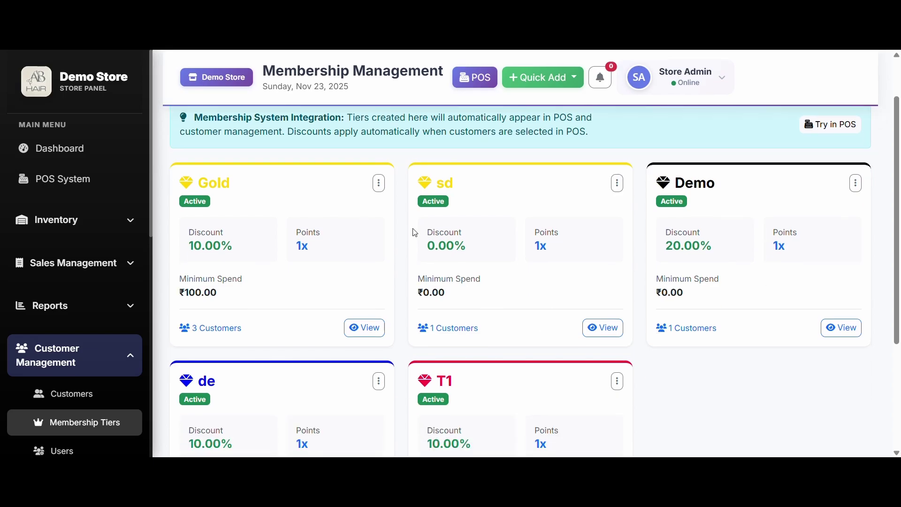
scroll(710, 288, up, 1)
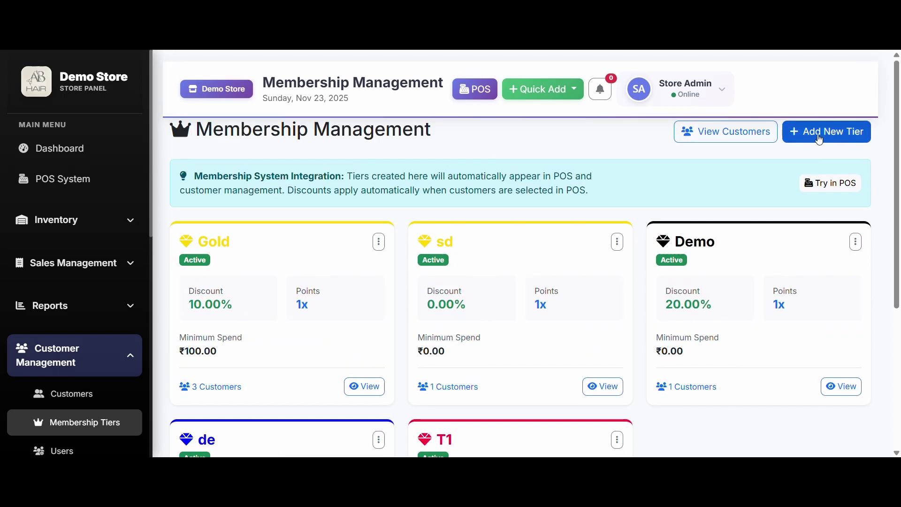
scroll(414, 347, down, 3)
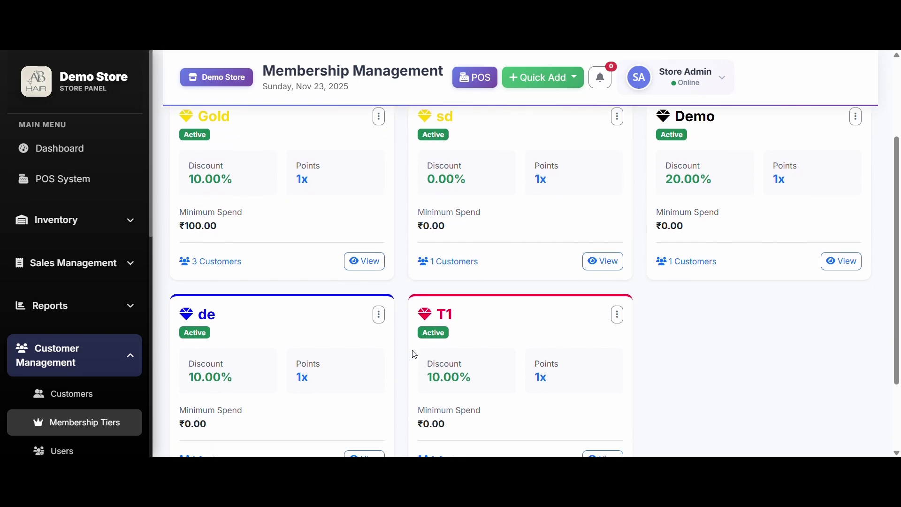
scroll(414, 353, down, 1)
scroll(461, 303, up, 3)
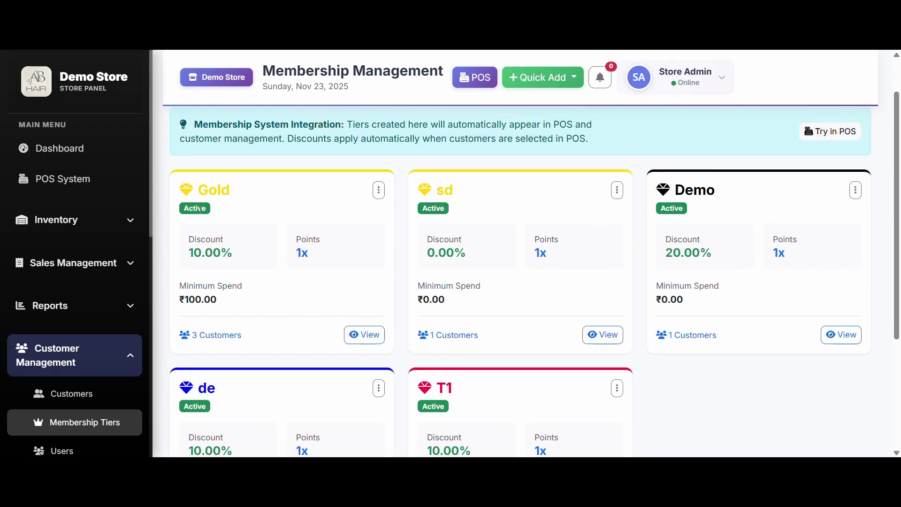
Step: Examine the Gold tier's discount, points and minimum spend on its card
drag(188, 237, 235, 255)
click(253, 252)
drag(296, 237, 318, 256)
click(302, 282)
scroll(322, 300, down, 1)
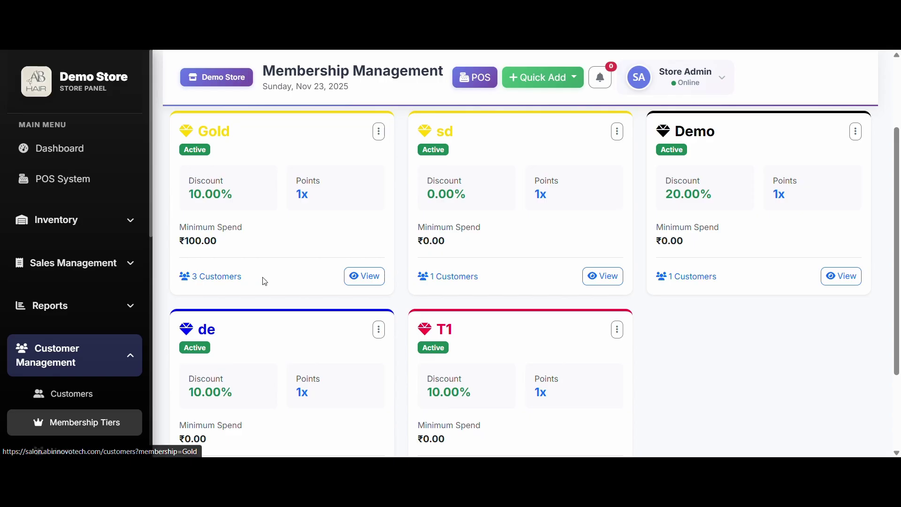
Step: Open the customer list filtered to the Gold tier, and return to the Membership Tiers page
click(197, 276)
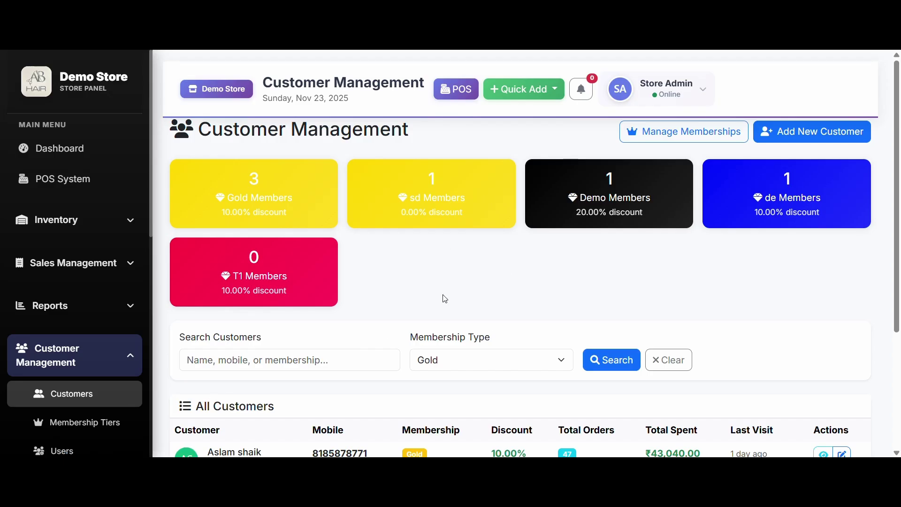
scroll(282, 324, down, 1)
click(87, 420)
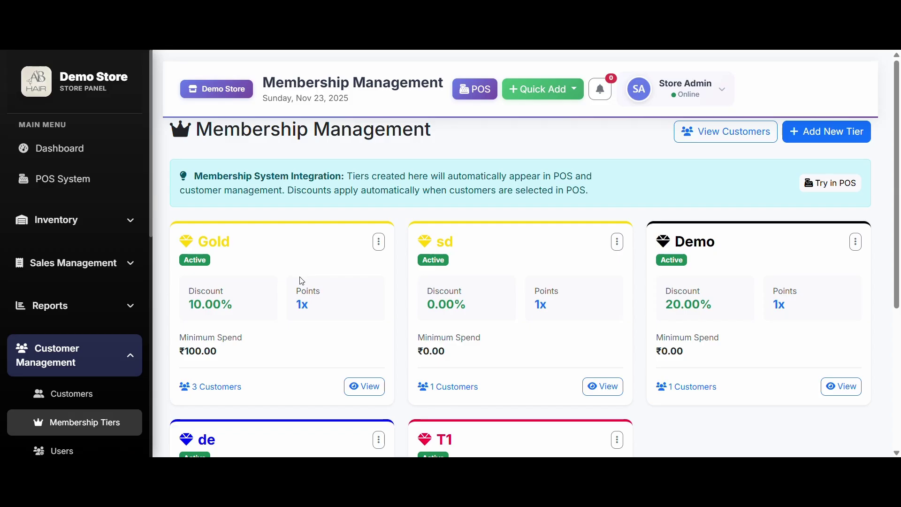
Step: View the Gold tier's member list with orders, total spent and last visits, and close it
click(365, 388)
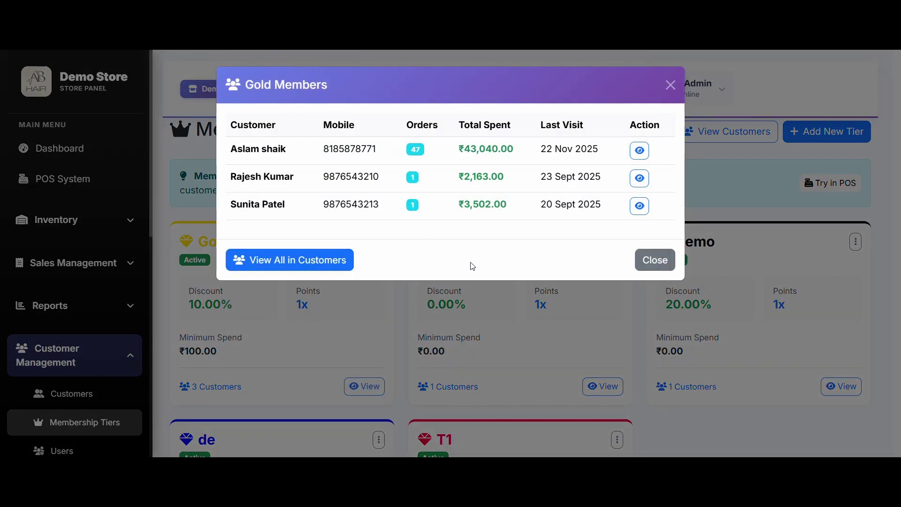
click(664, 95)
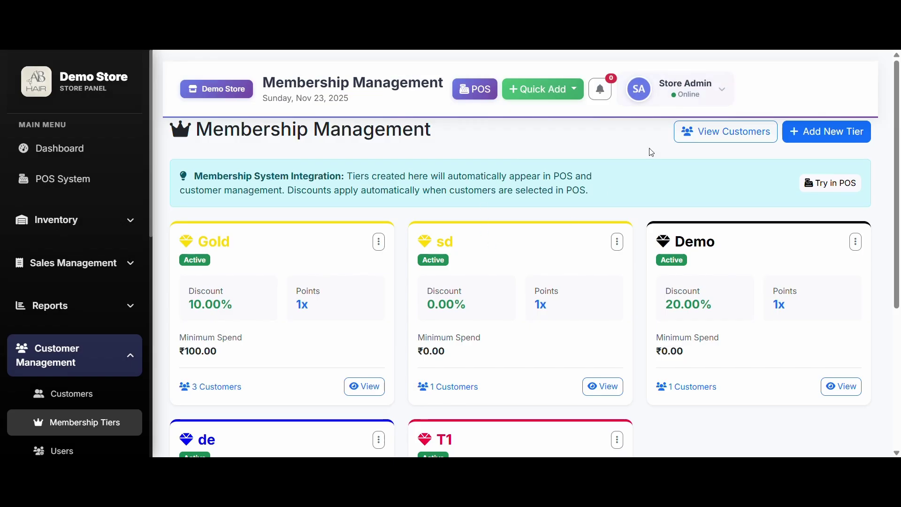
click(365, 386)
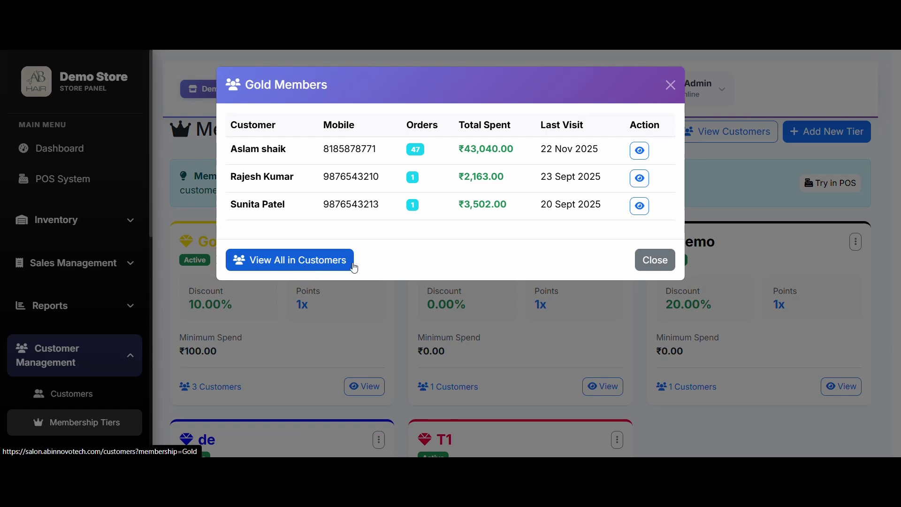
click(670, 85)
Step: Review the sd, Demo, de and T1 tier cards and the membership integration note
scroll(432, 170, down, 2)
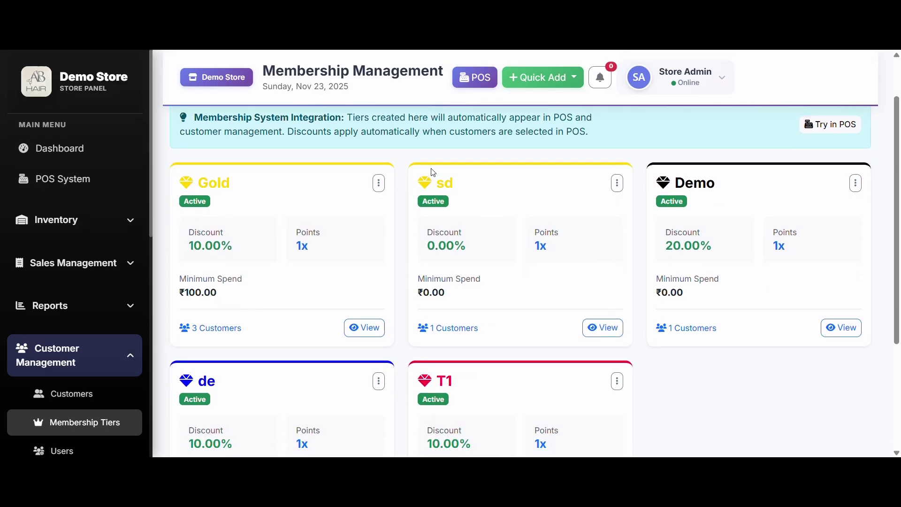
scroll(432, 173, down, 2)
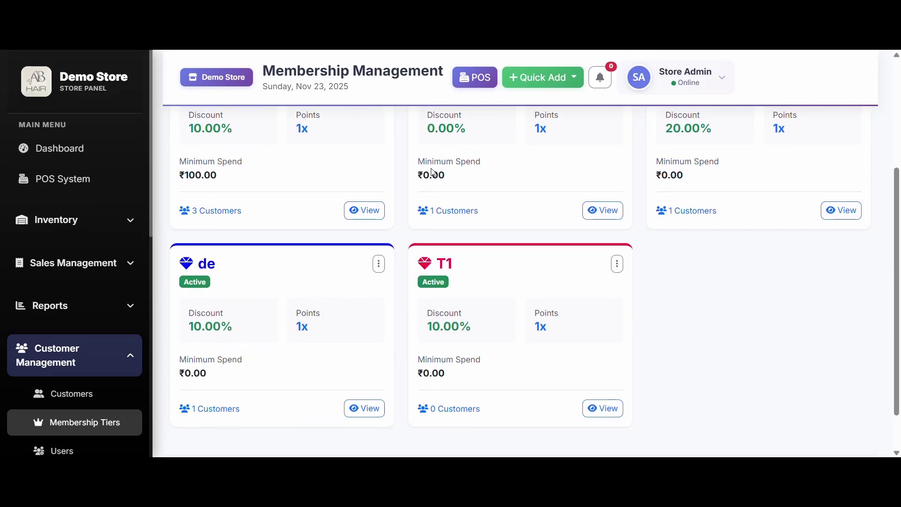
scroll(433, 172, up, 1)
scroll(432, 173, up, 1)
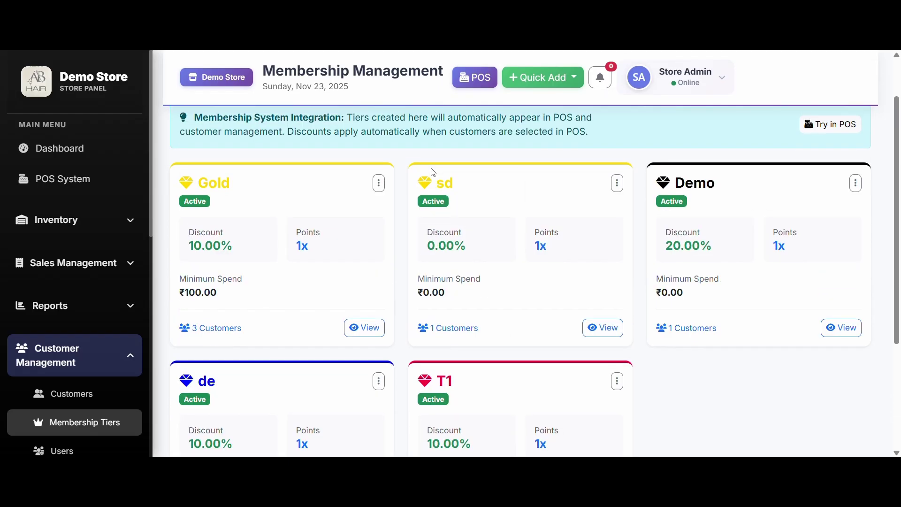
scroll(433, 172, up, 1)
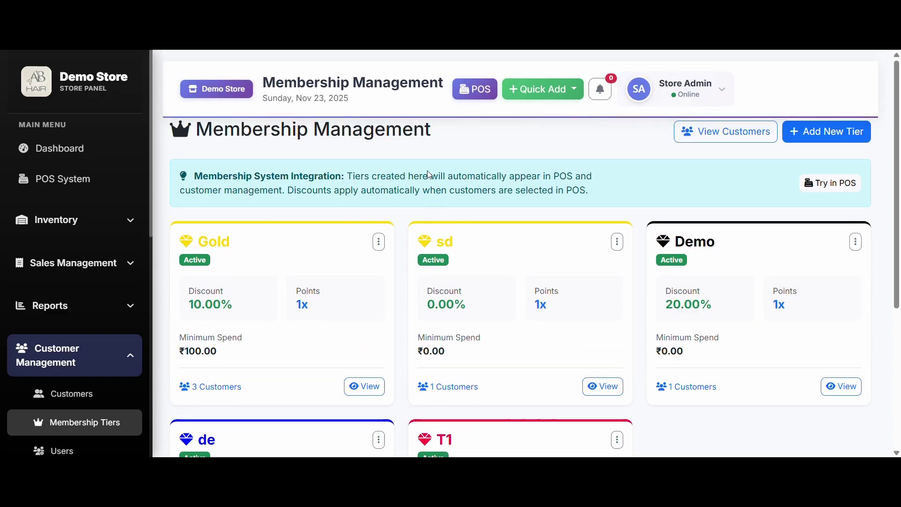
scroll(63, 315, down, 1)
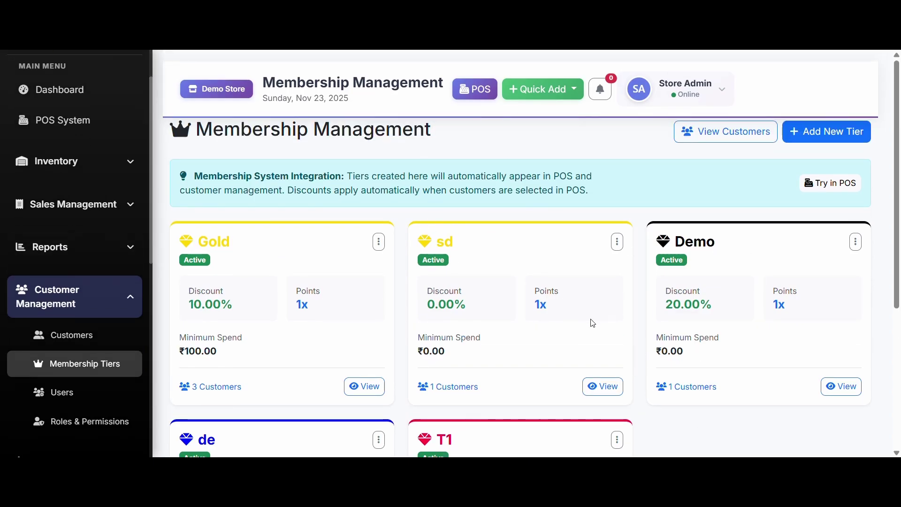
scroll(424, 328, down, 1)
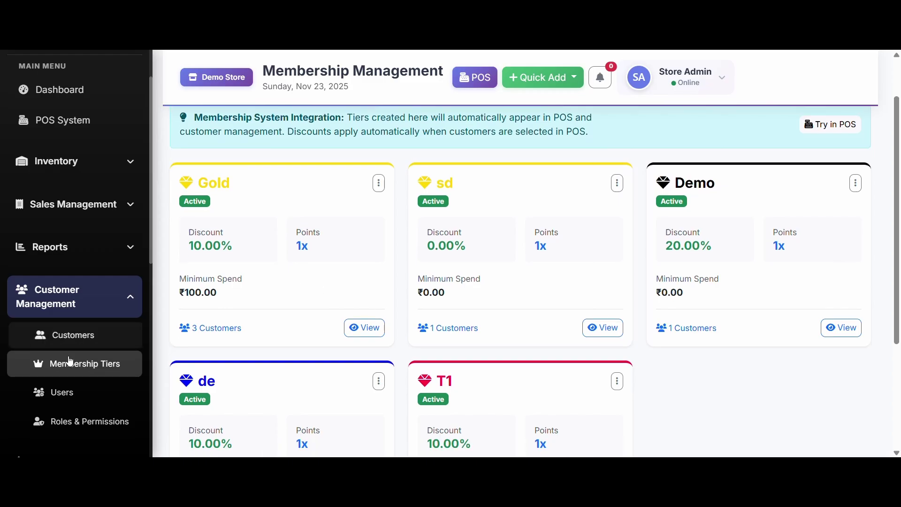
Step: Open the Users page under Customer Management and examine each user's employee details, role, permissions and status
scroll(120, 331, down, 1)
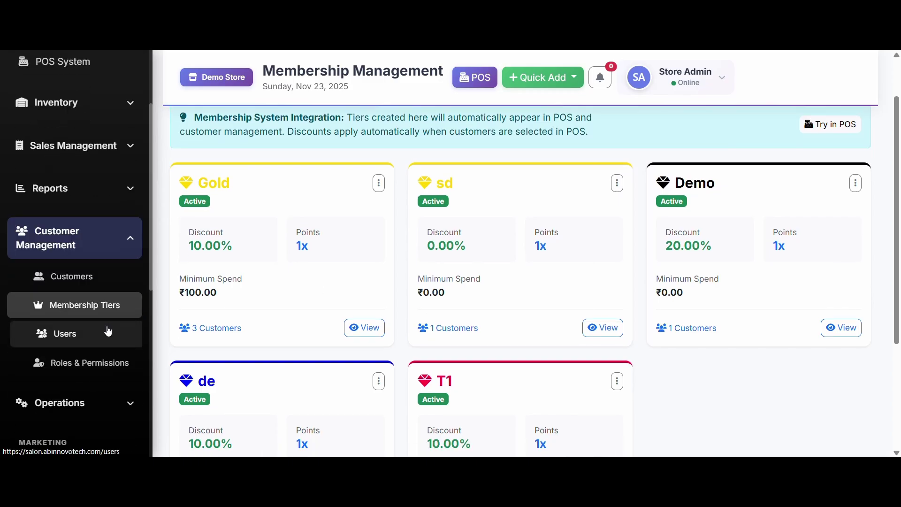
click(108, 331)
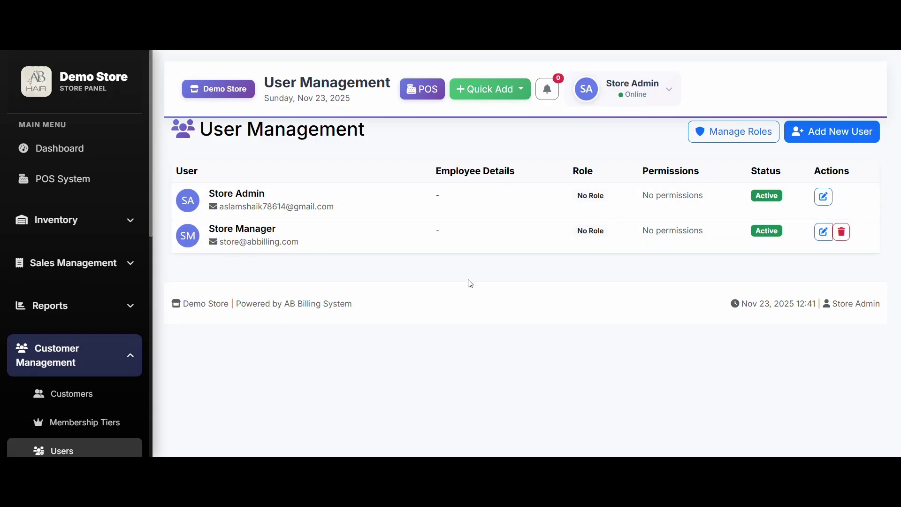
drag(438, 167, 469, 192)
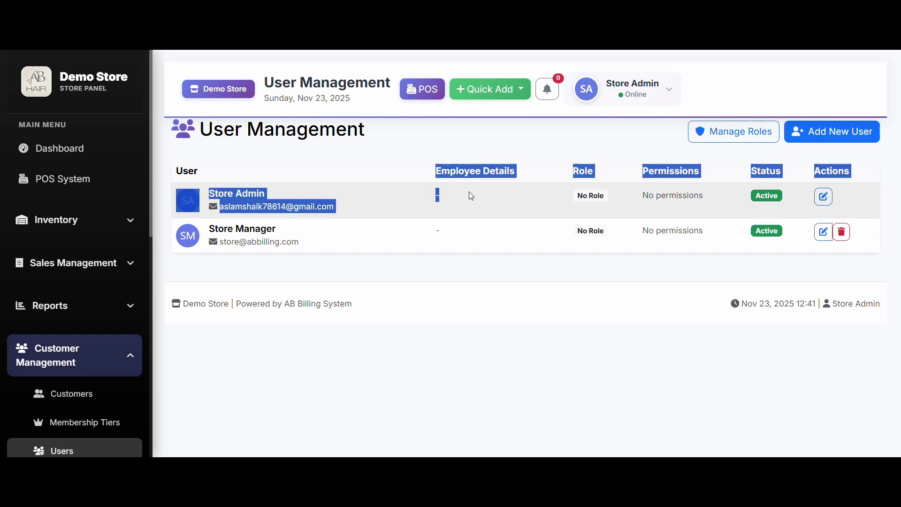
click(477, 193)
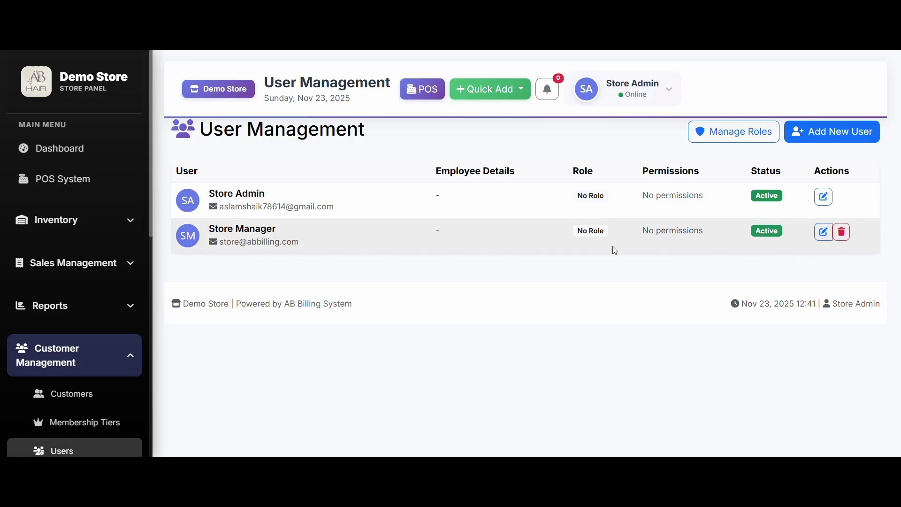
Step: Open the Add New User form and look over its user information, role assignment and available roles without filling it in
scroll(71, 272, down, 1)
scroll(71, 281, down, 3)
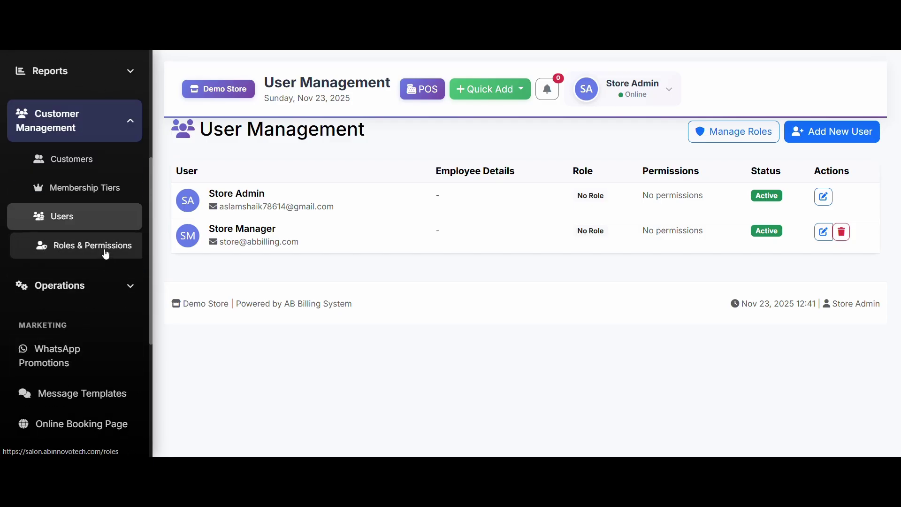
click(842, 131)
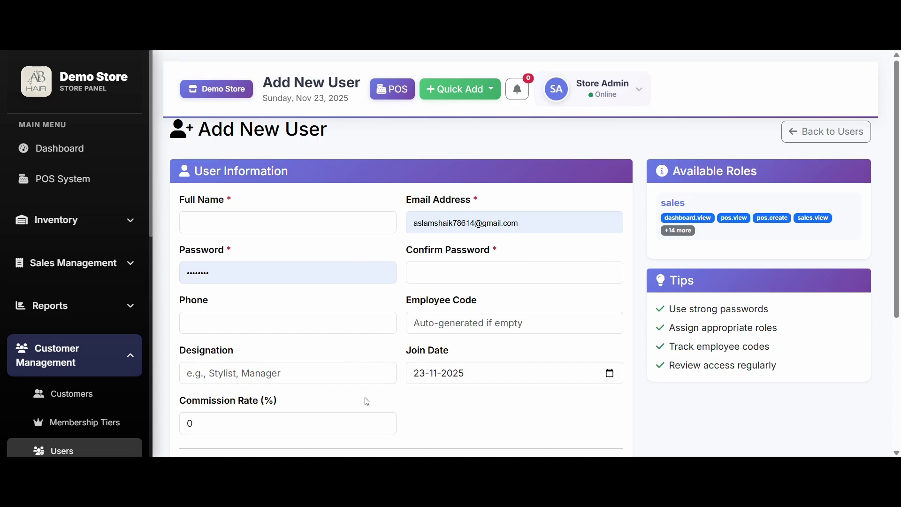
scroll(746, 379, down, 1)
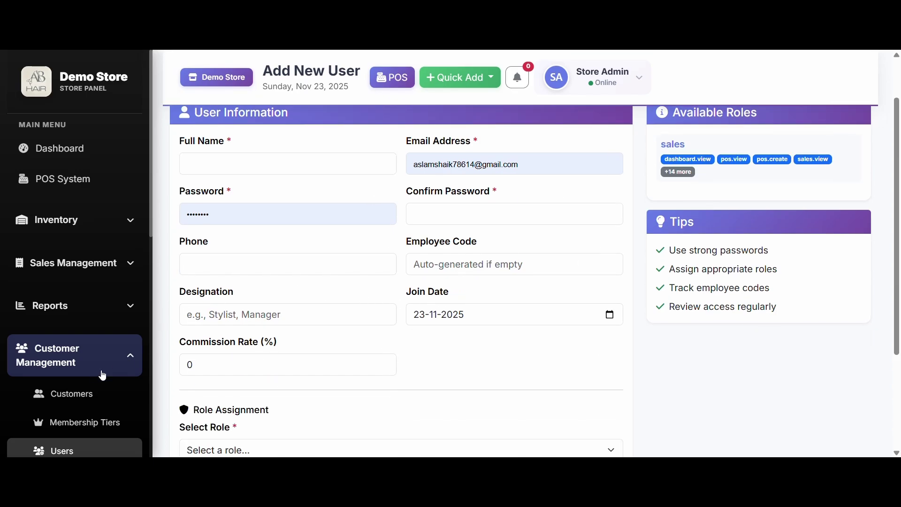
Step: Open the Roles & Permissions page under Customer Management and view the sales role's permissions
scroll(89, 372, down, 1)
scroll(88, 445, up, 1)
scroll(100, 374, down, 4)
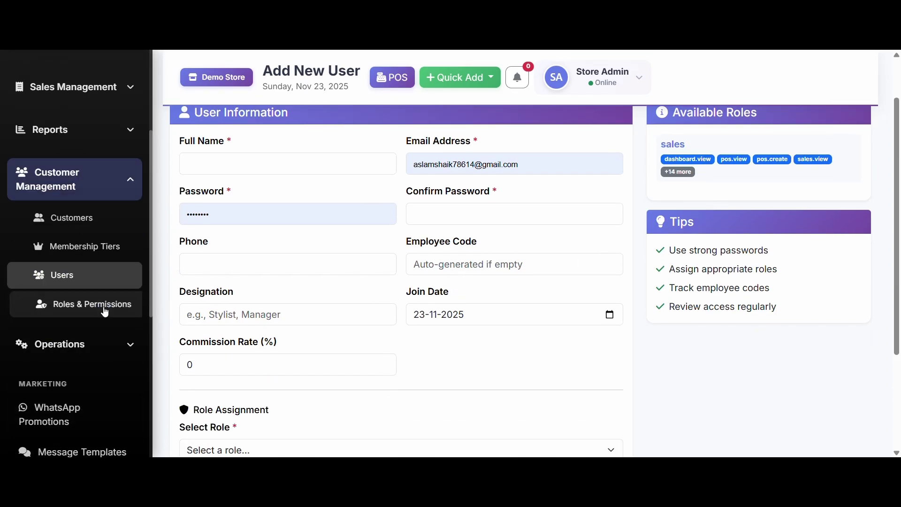
click(80, 304)
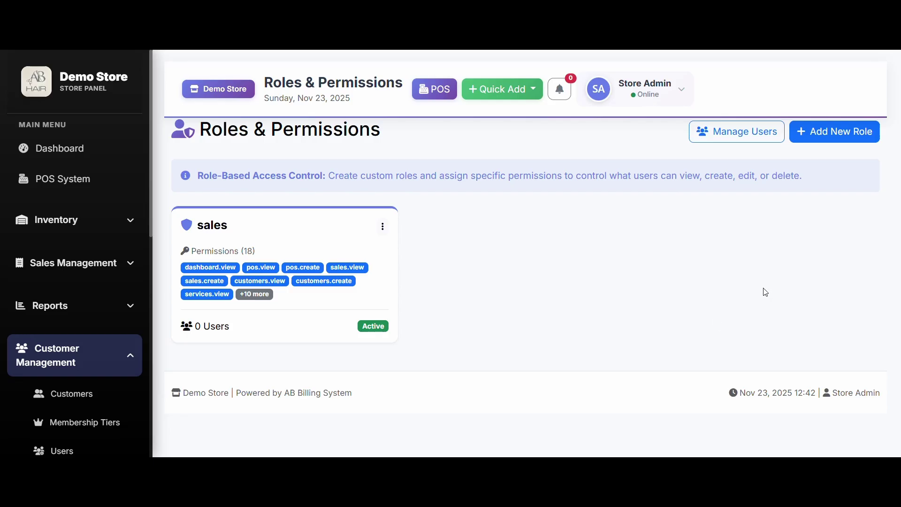
Step: Open the Day Settlement Report from the Reports section
scroll(103, 318, down, 5)
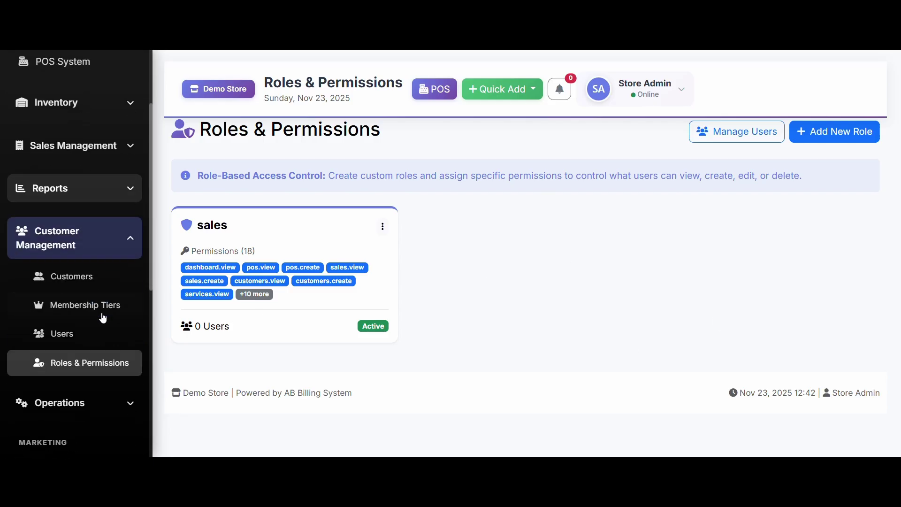
scroll(102, 317, down, 1)
scroll(100, 316, up, 6)
click(97, 306)
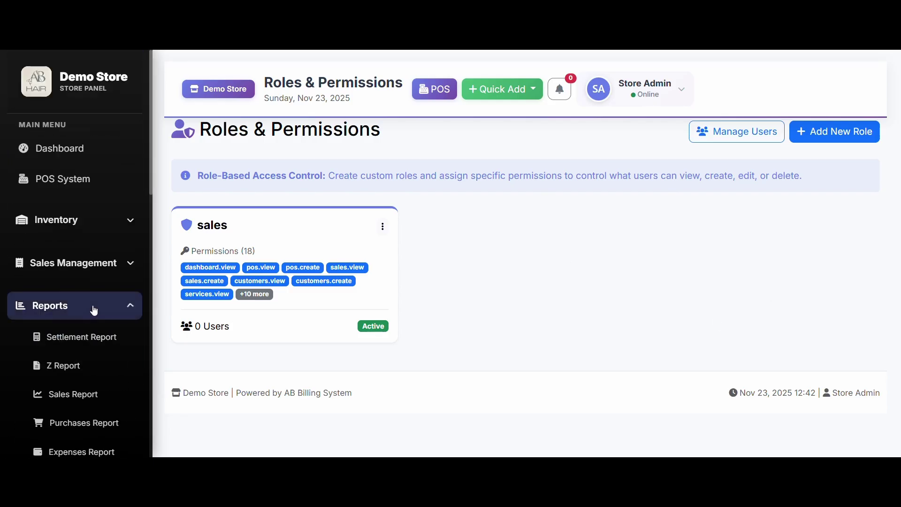
scroll(98, 301, down, 1)
click(100, 286)
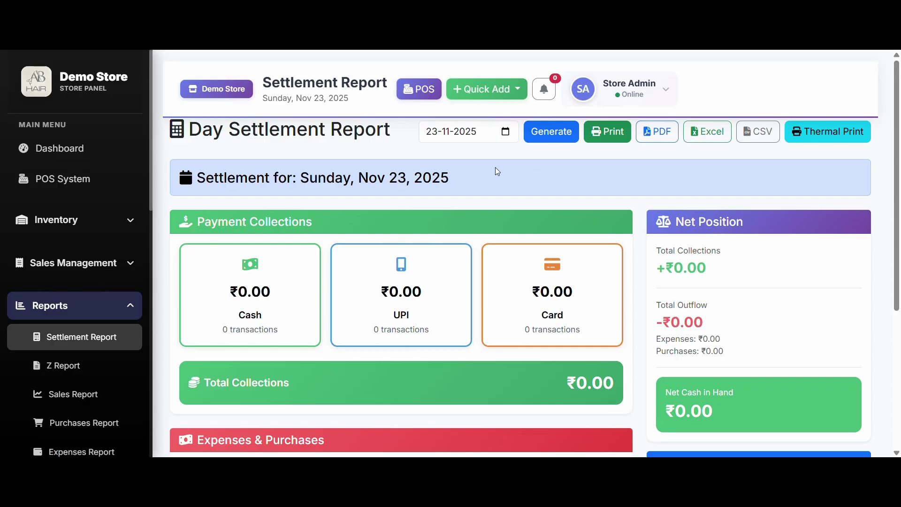
Step: Generate the day settlement report for 11-11-2025
click(506, 132)
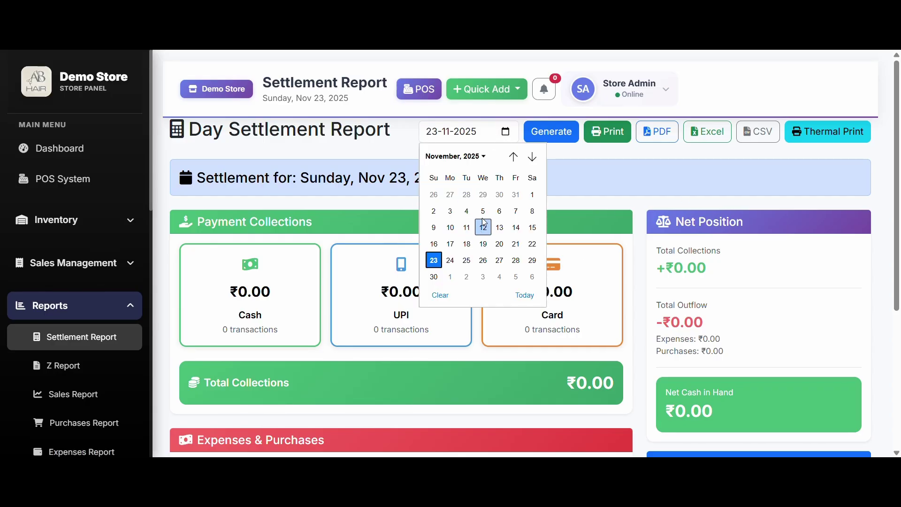
click(466, 228)
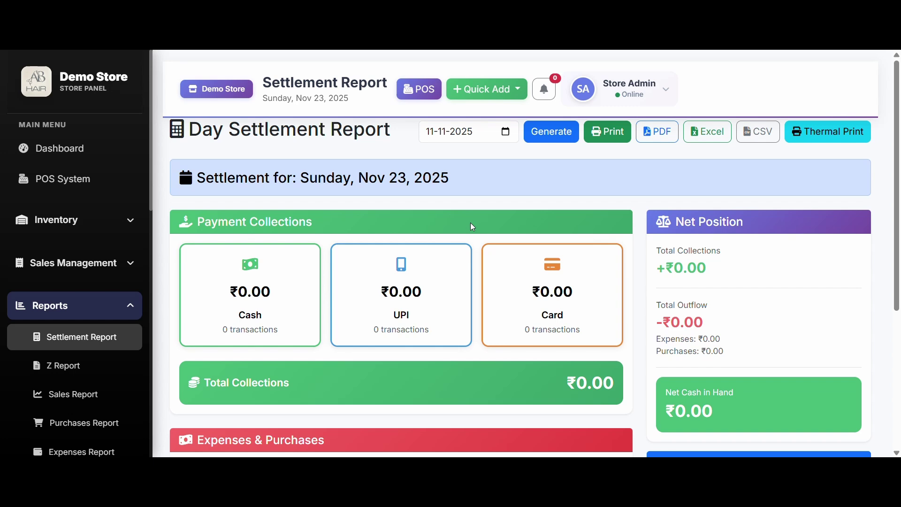
click(537, 134)
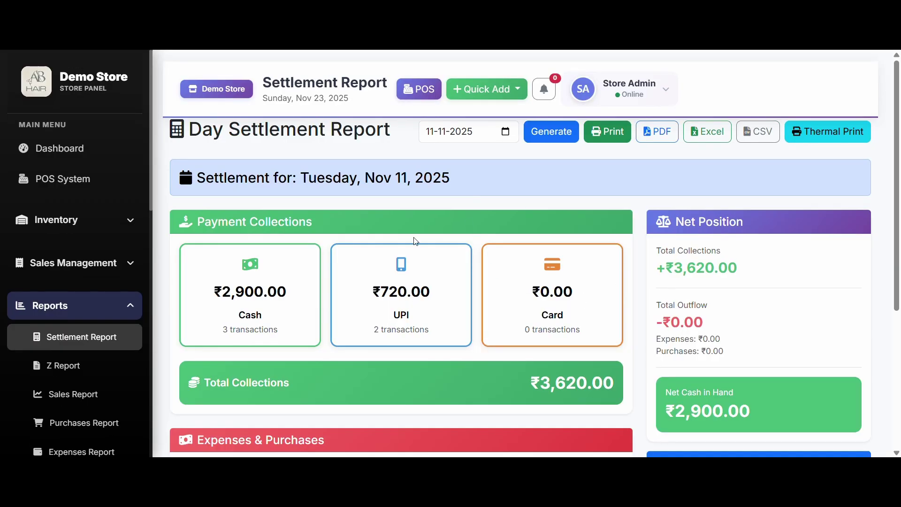
Step: Examine the settlement's cash, UPI and card collections, expenses and purchases, total collections and net cash in hand
scroll(492, 310, down, 1)
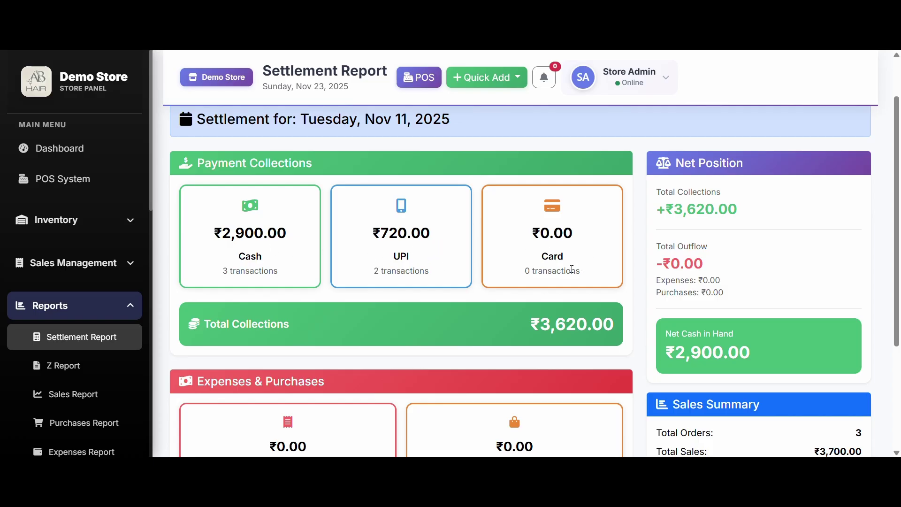
scroll(572, 269, down, 1)
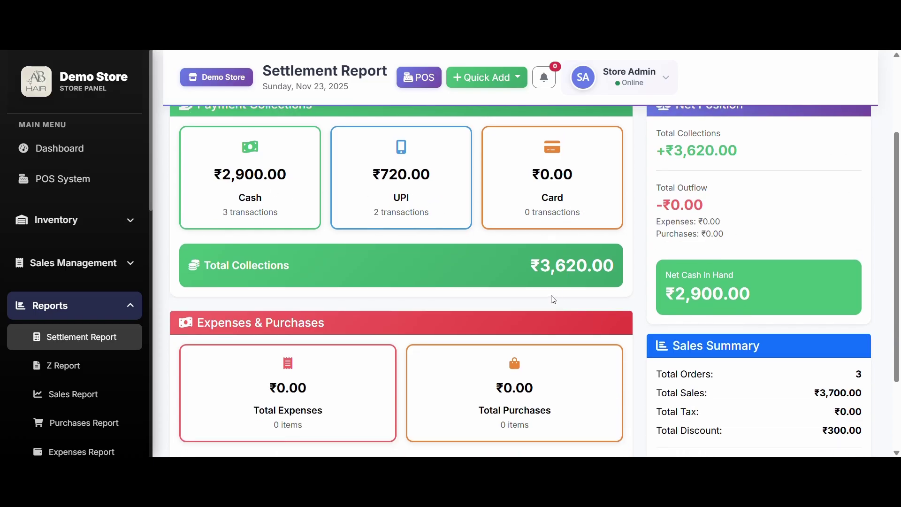
scroll(413, 294, up, 2)
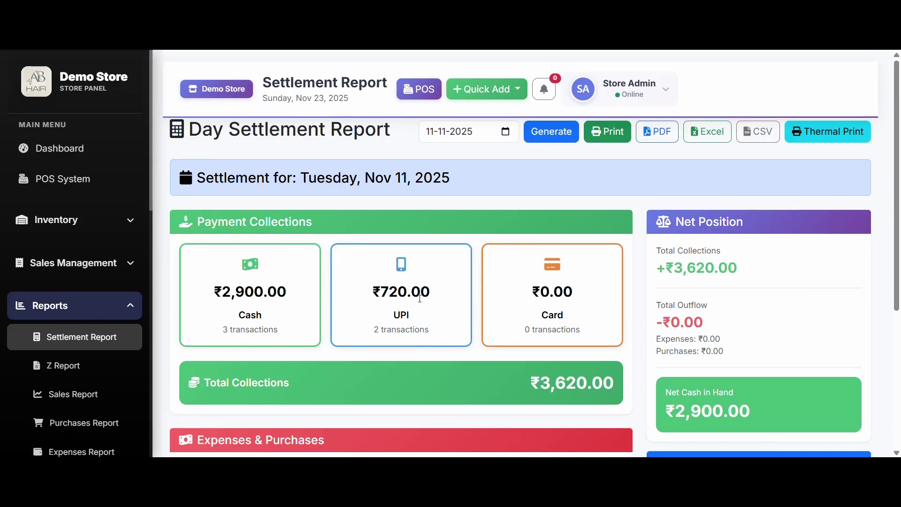
drag(675, 267, 761, 266)
click(761, 266)
scroll(720, 291, down, 1)
scroll(700, 322, down, 1)
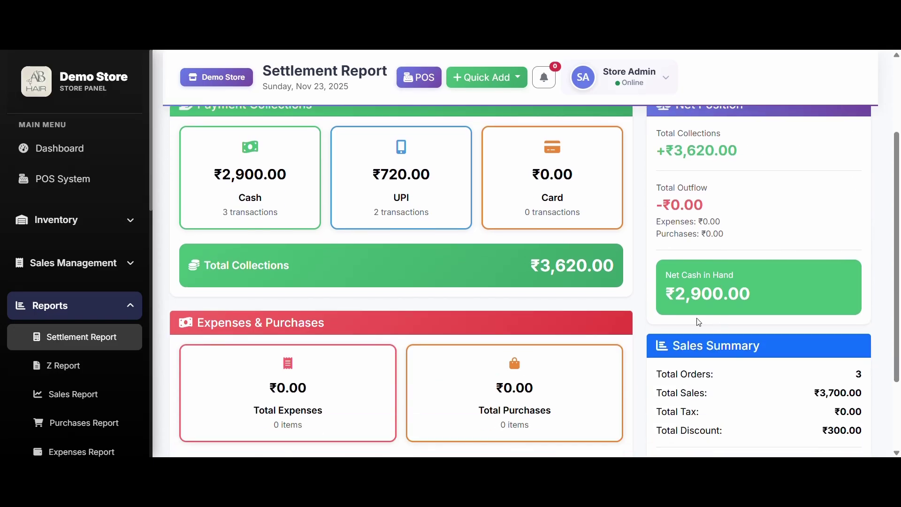
drag(679, 293, 767, 295)
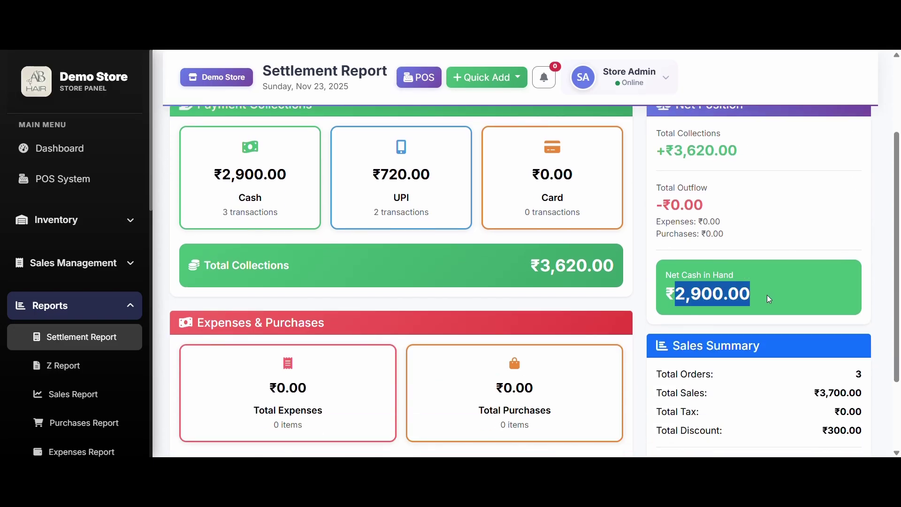
click(742, 309)
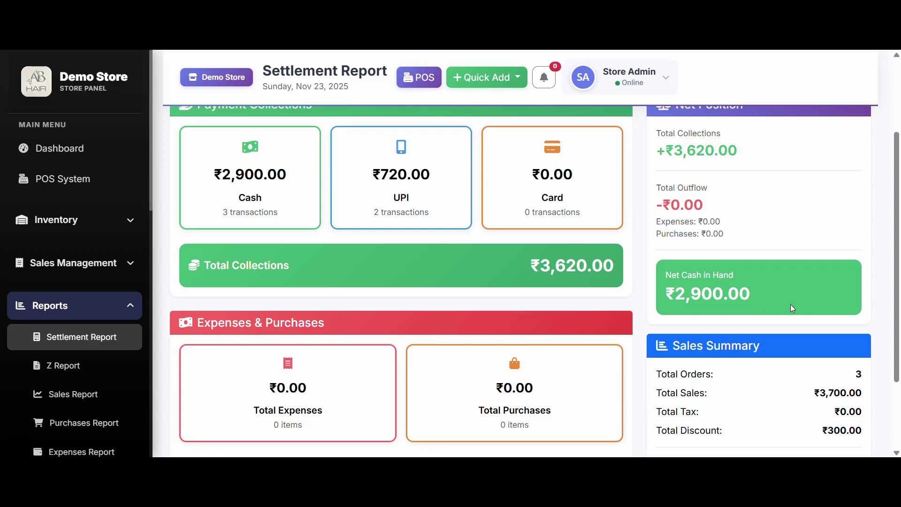
Step: Review the settlement's Sales Summary down to the average order value, then return to the report's export options
scroll(792, 308, down, 1)
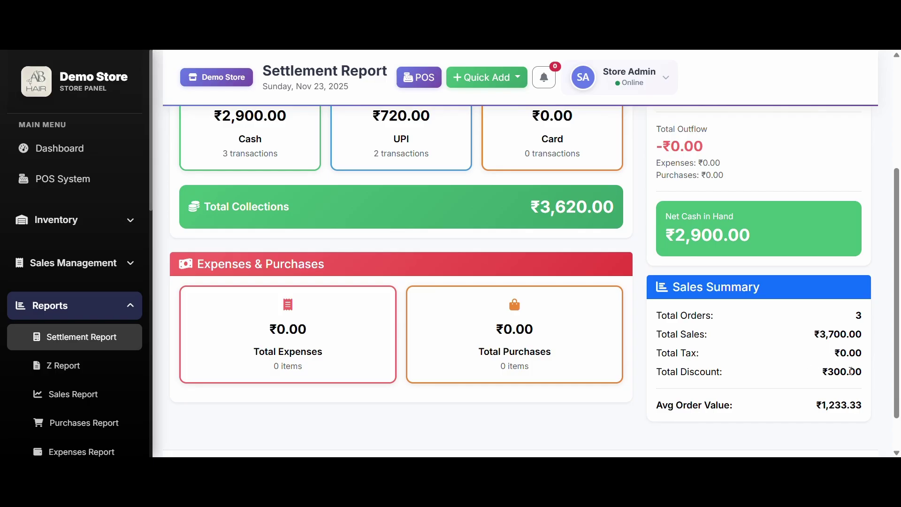
scroll(821, 361, down, 1)
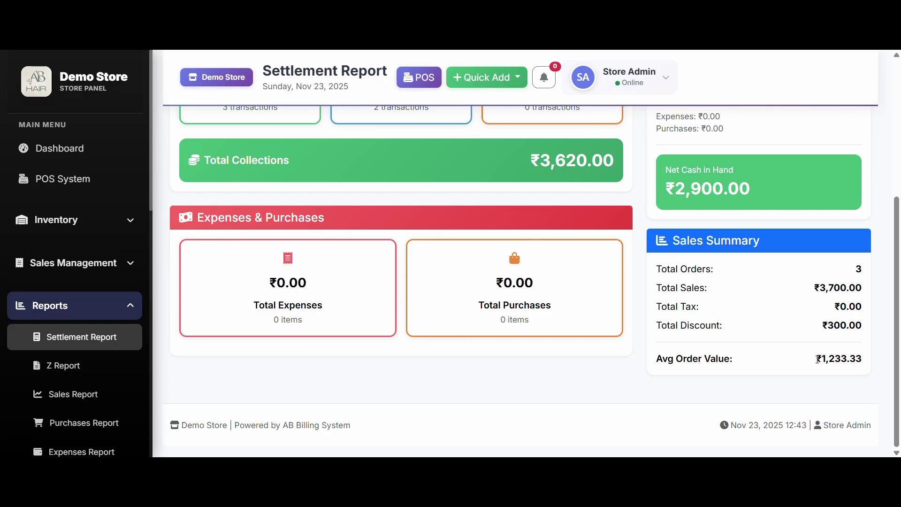
drag(817, 359, 868, 360)
click(869, 360)
scroll(493, 362, up, 5)
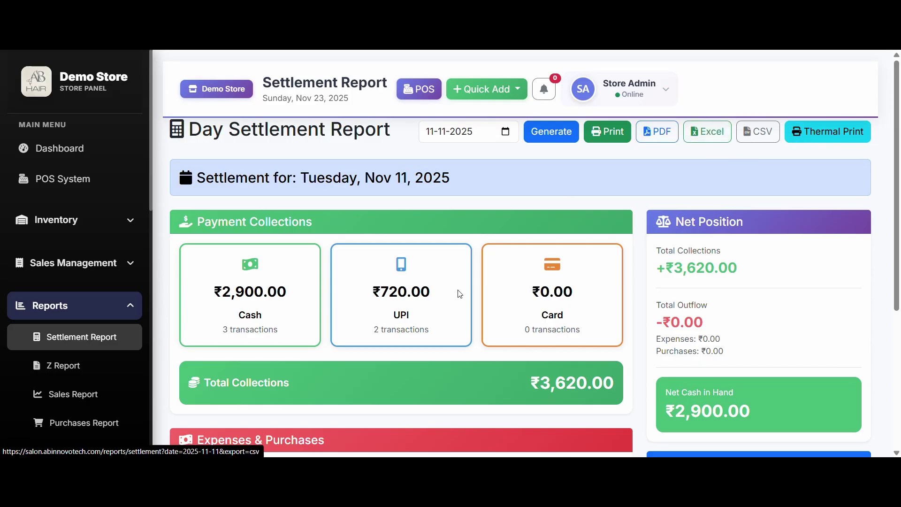
Step: Open the Z Report and generate it for 11-11-2025
click(90, 364)
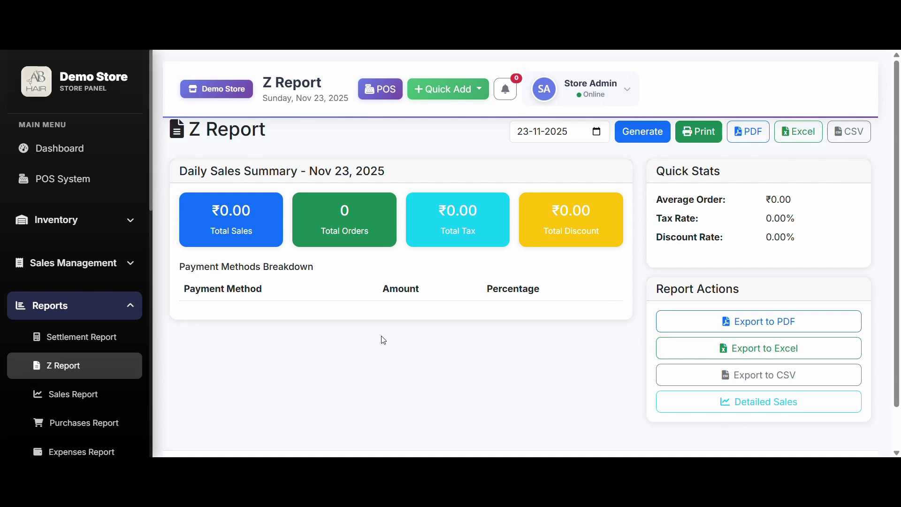
click(597, 132)
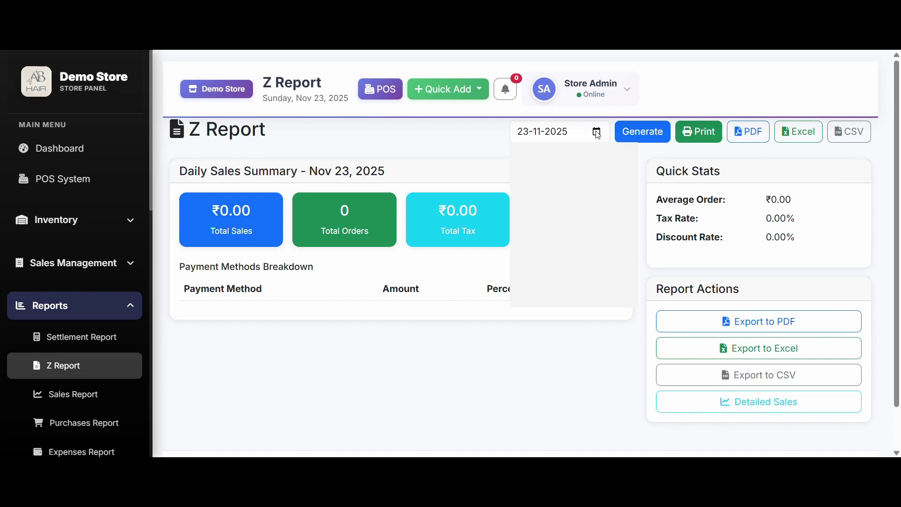
click(558, 227)
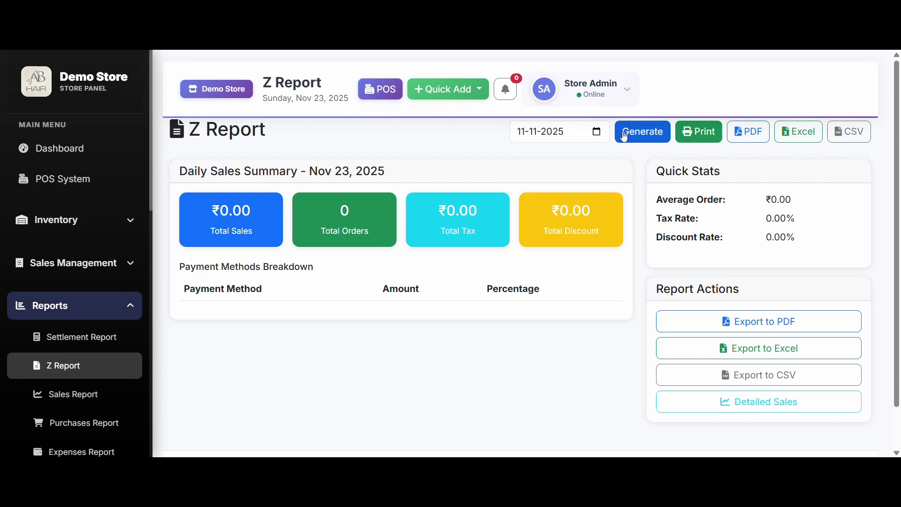
click(625, 136)
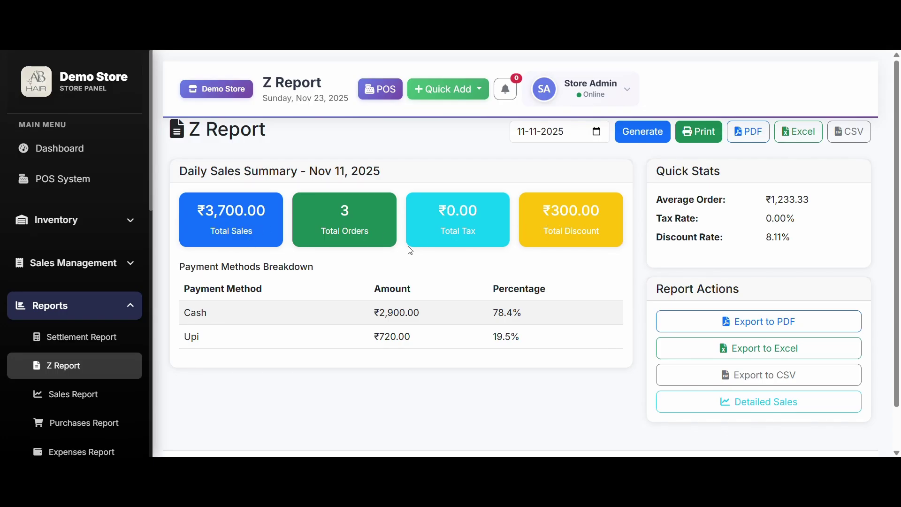
Step: Examine the Z Report's daily sales summary, payment methods breakdown, Quick Stats and report actions
scroll(411, 251, down, 2)
scroll(410, 251, up, 2)
drag(655, 198, 745, 227)
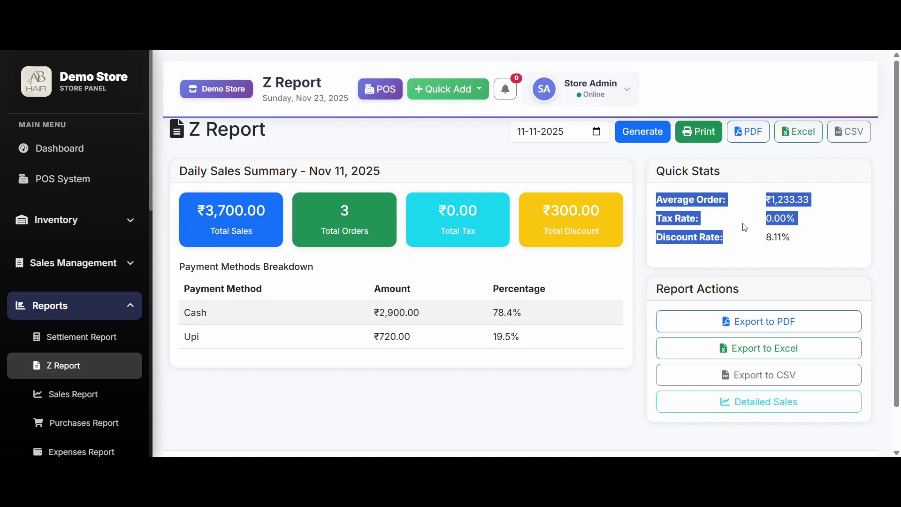
click(741, 263)
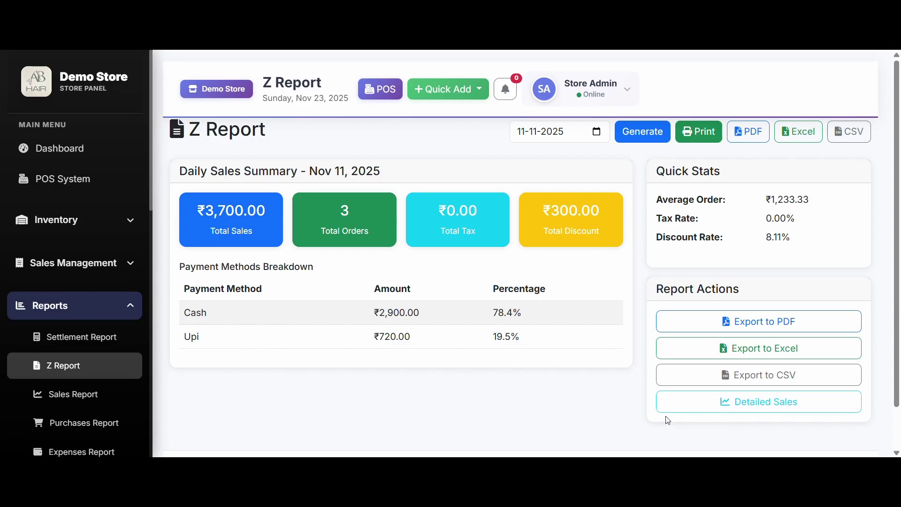
scroll(580, 398, down, 1)
scroll(581, 397, up, 1)
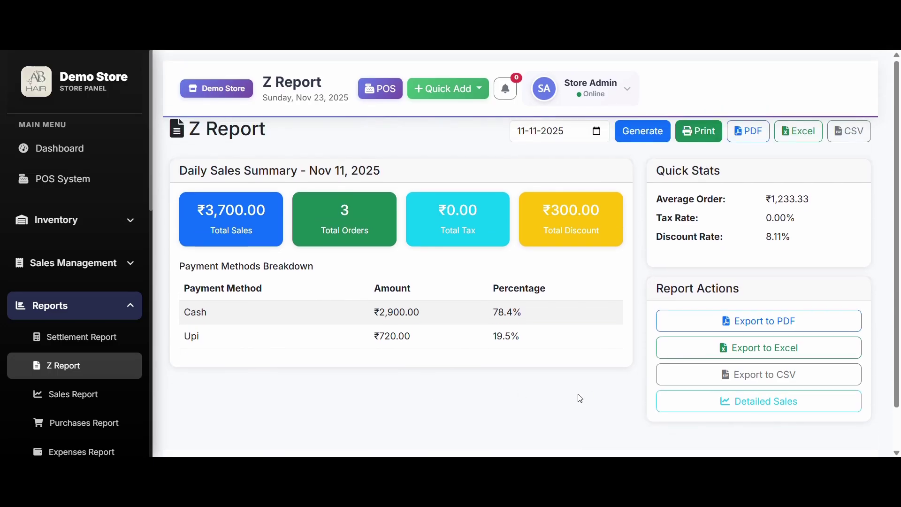
scroll(580, 398, down, 1)
scroll(580, 398, up, 1)
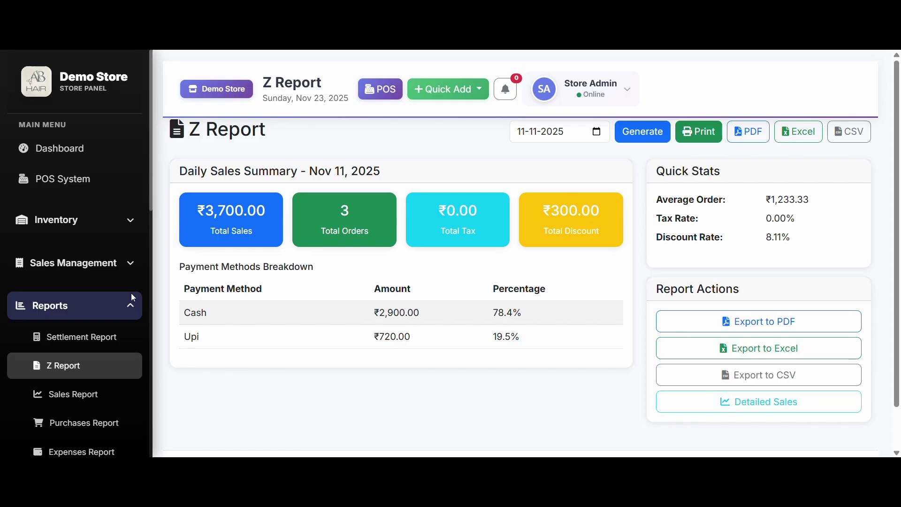
Step: Open the Sales Report and generate it with 11-11-2025 as the end date
click(78, 386)
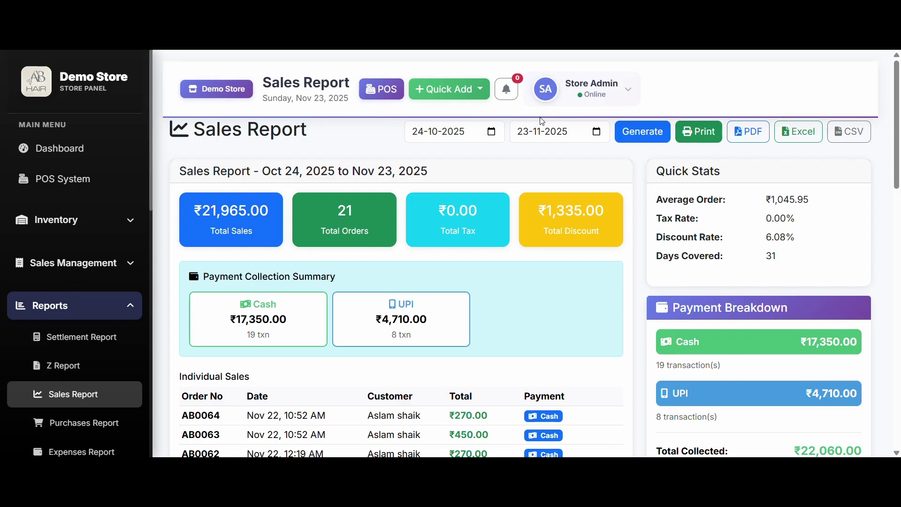
click(597, 132)
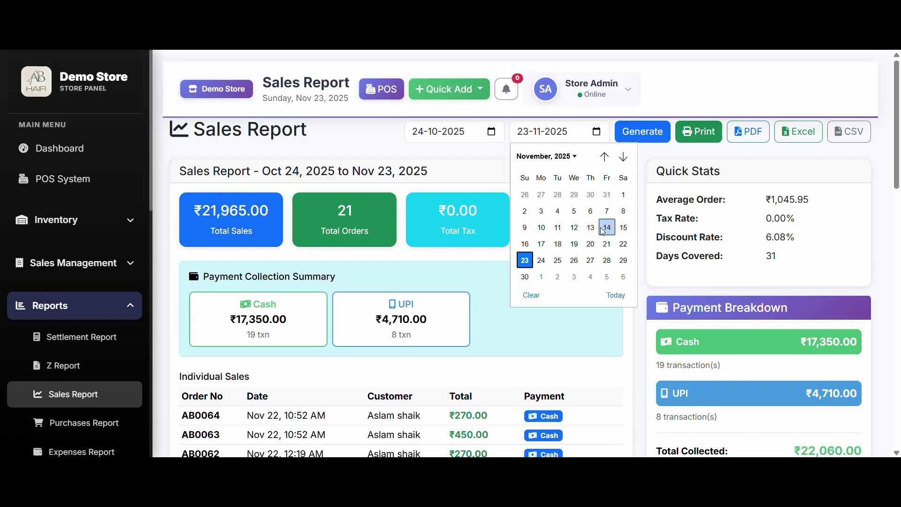
click(558, 228)
click(642, 131)
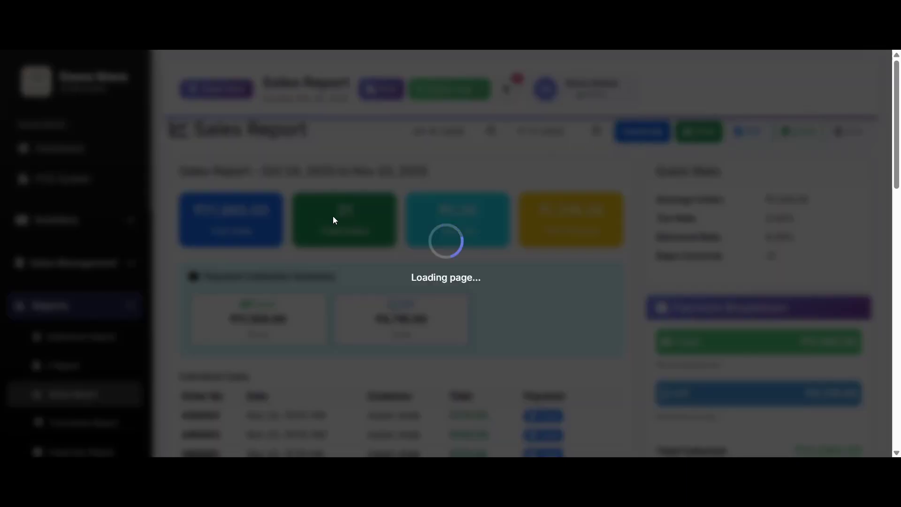
Step: Review the Sales Report's totals, Quick Stats and the cash and UPI amounts in the Payment Collection Summary
scroll(443, 315, down, 1)
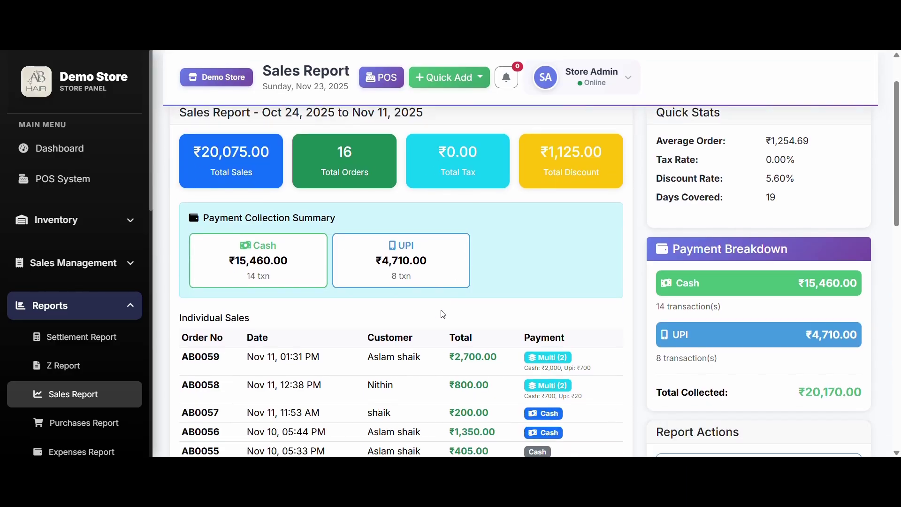
scroll(334, 280, up, 1)
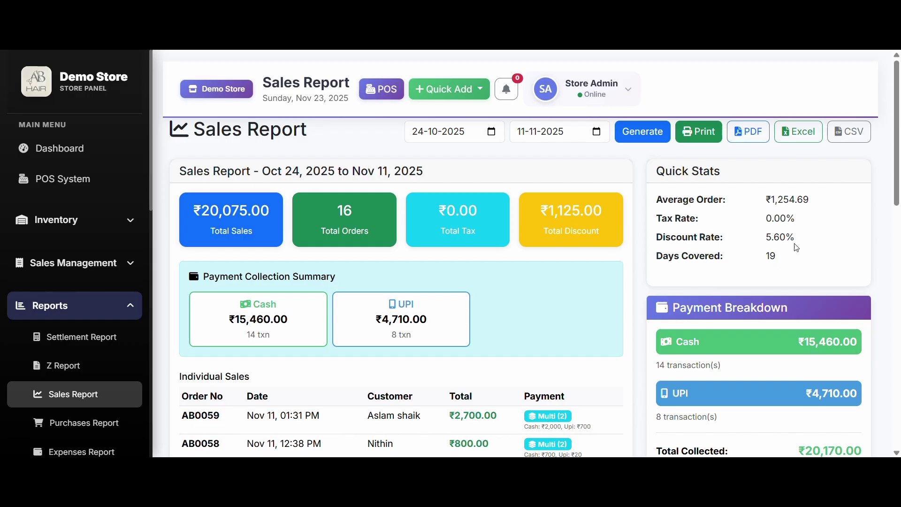
scroll(796, 248, down, 1)
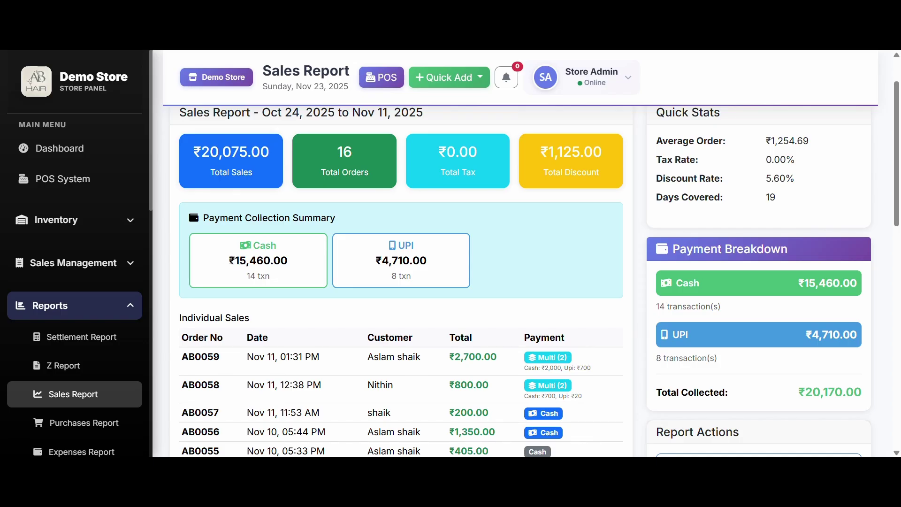
drag(229, 260, 288, 261)
drag(376, 261, 415, 258)
click(458, 260)
scroll(413, 311, down, 1)
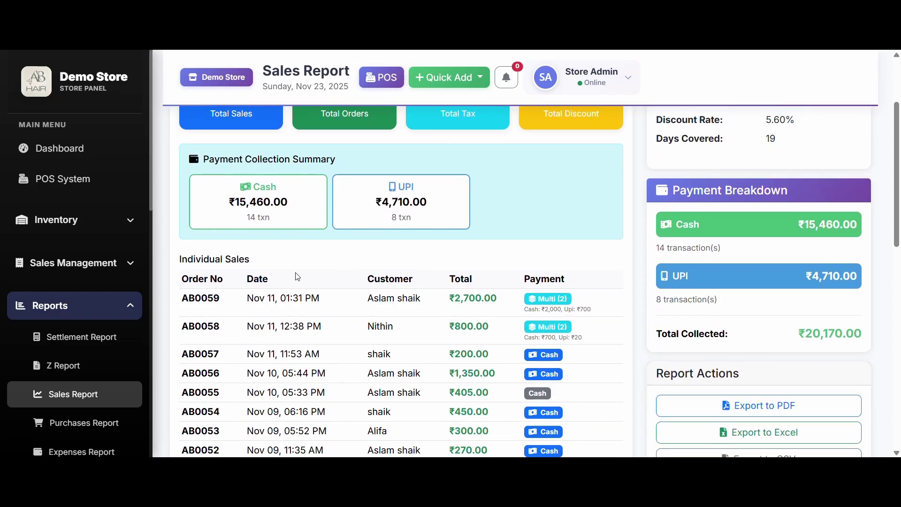
Step: Examine the Individual Sales table's order number, date, customer, total and payment columns, and the report's export actions
scroll(225, 272, down, 1)
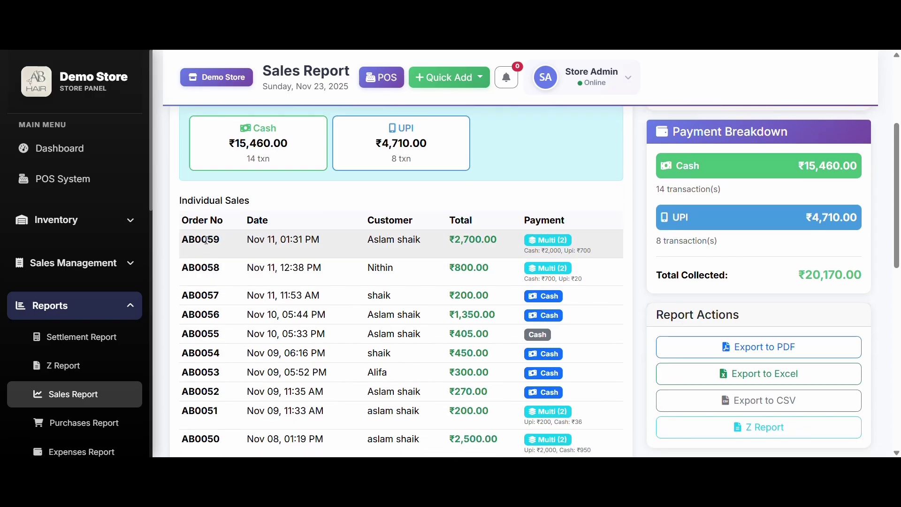
drag(183, 220, 241, 223)
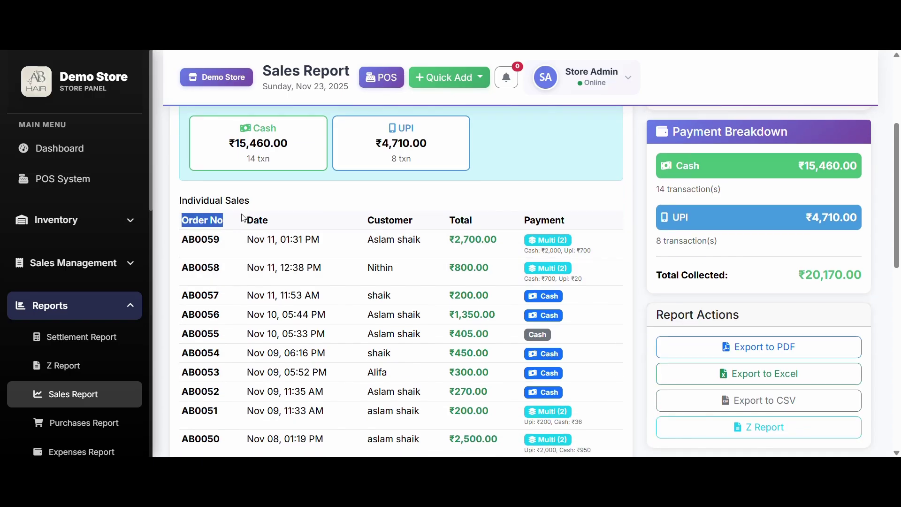
click(275, 222)
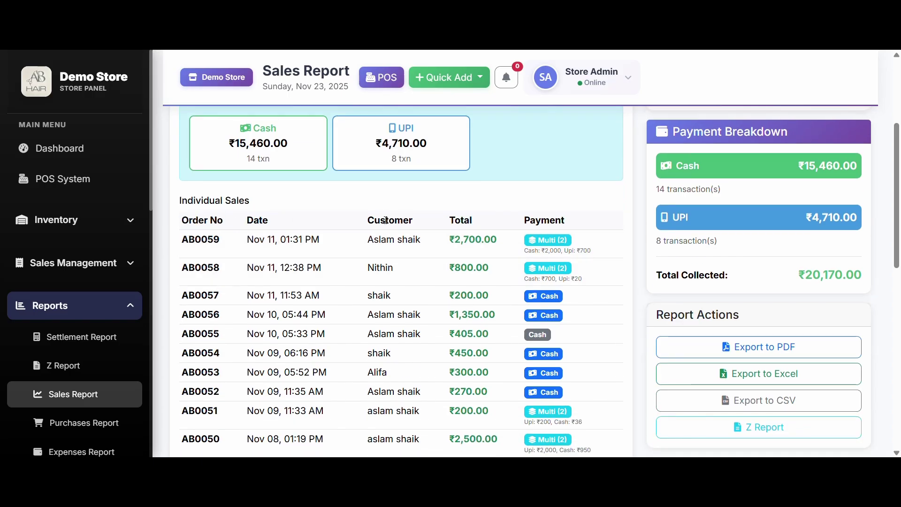
drag(386, 220, 511, 222)
click(537, 220)
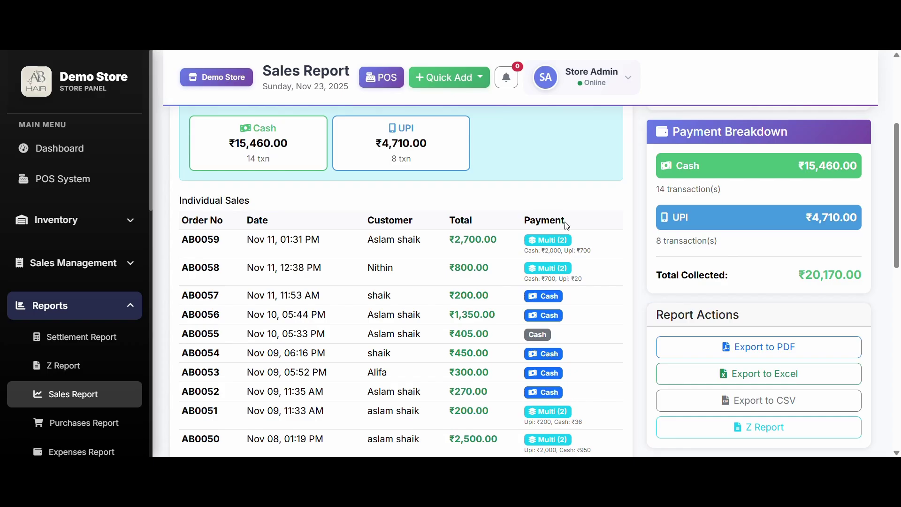
drag(567, 226, 510, 230)
scroll(579, 228, down, 3)
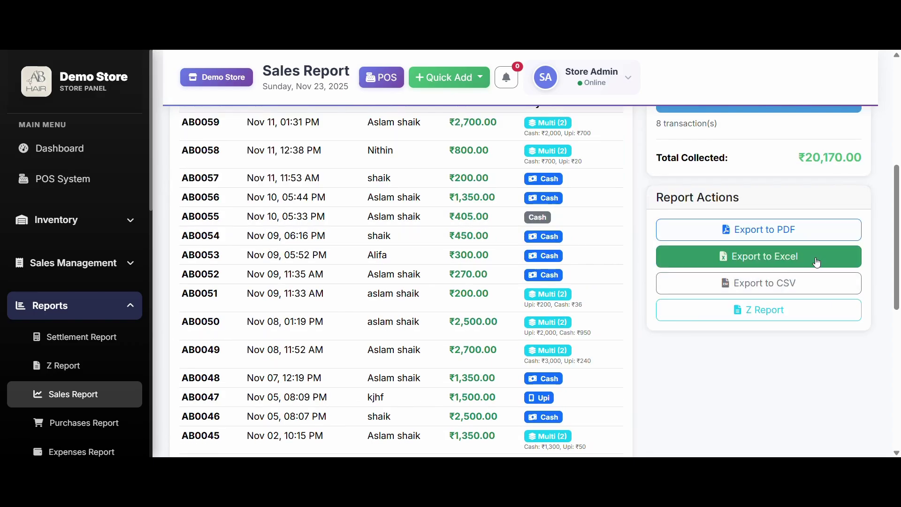
Step: Open the Purchases Report and generate it with 01-10-2025 as the start date
scroll(584, 318, up, 3)
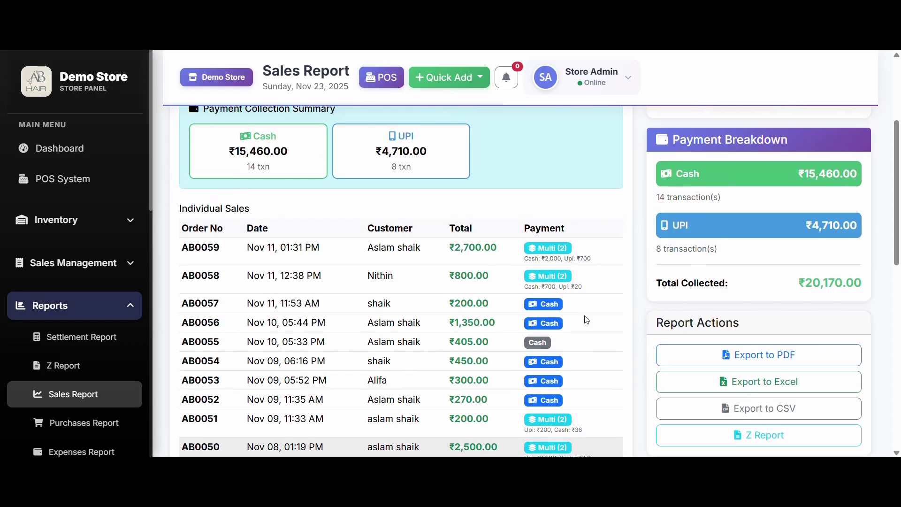
scroll(586, 317, up, 3)
scroll(82, 371, down, 2)
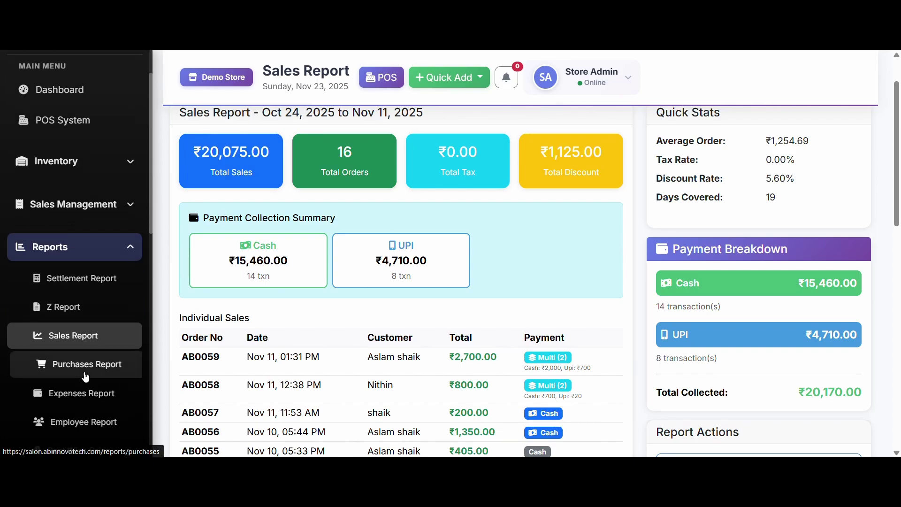
click(86, 374)
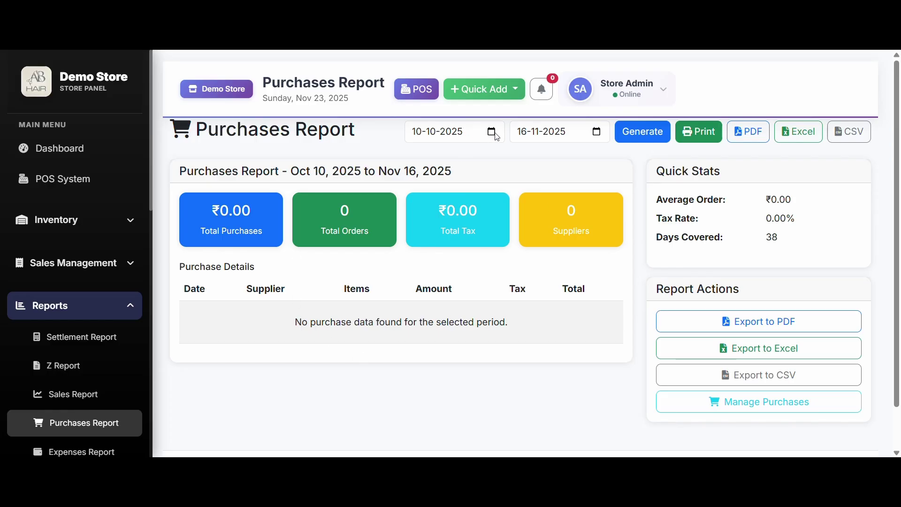
click(497, 137)
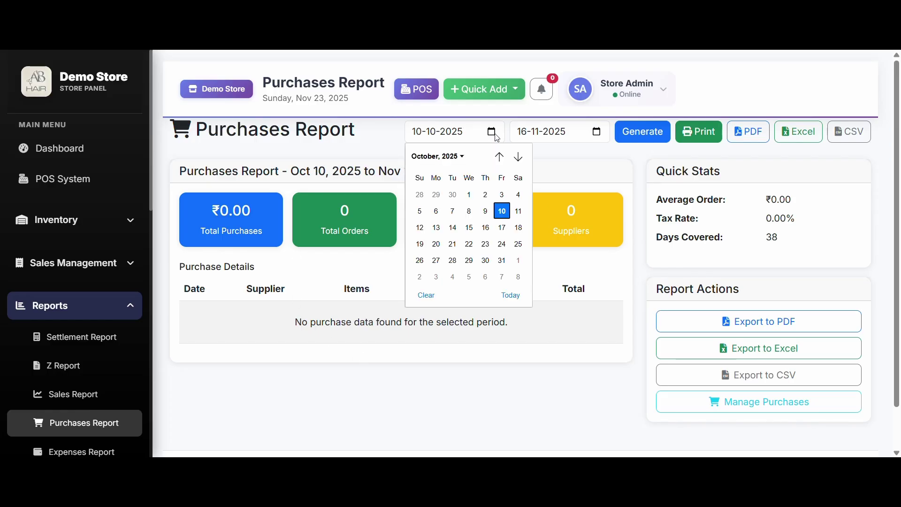
click(467, 196)
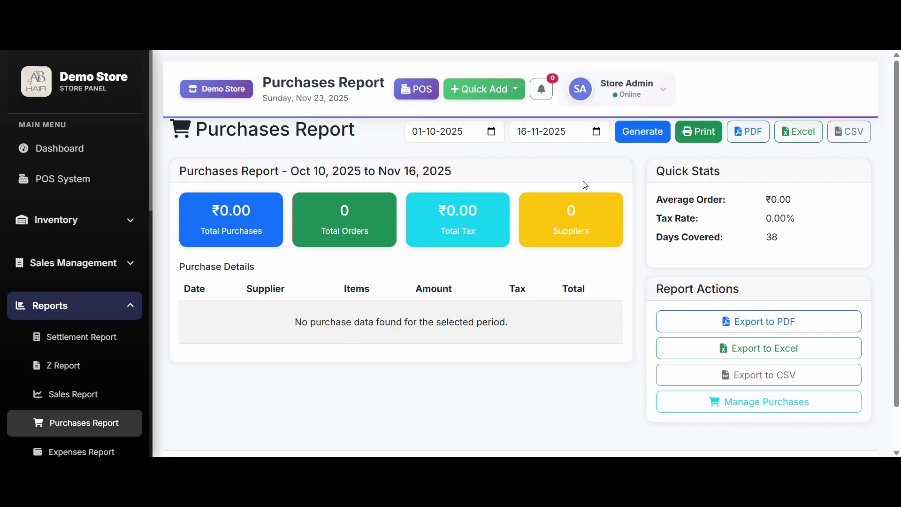
click(656, 132)
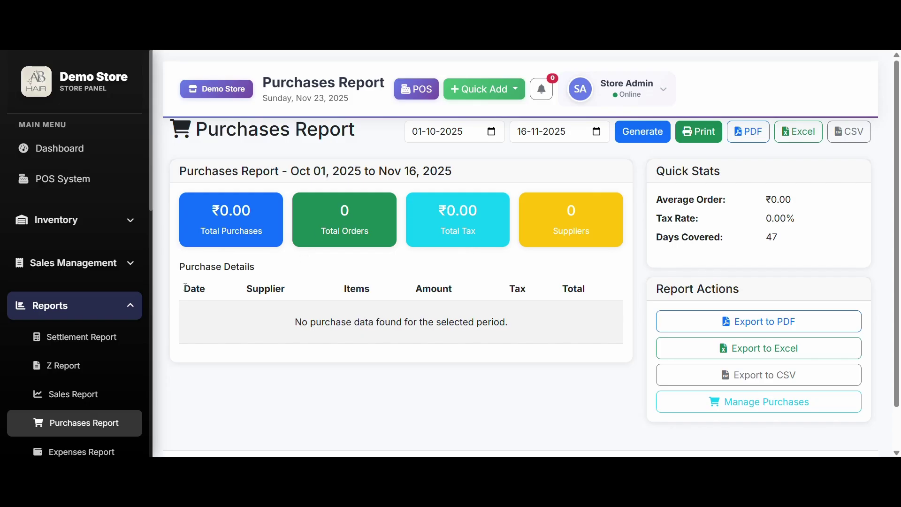
Step: Examine the Purchase Details table's date, supplier, items, amount, tax and total columns in the Purchases Report
drag(185, 288, 233, 292)
click(395, 290)
scroll(685, 256, down, 1)
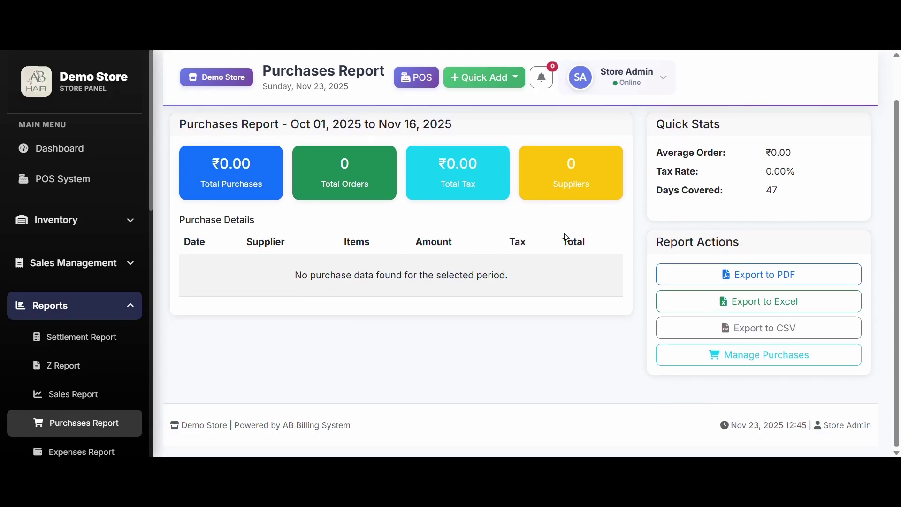
double_click(512, 237)
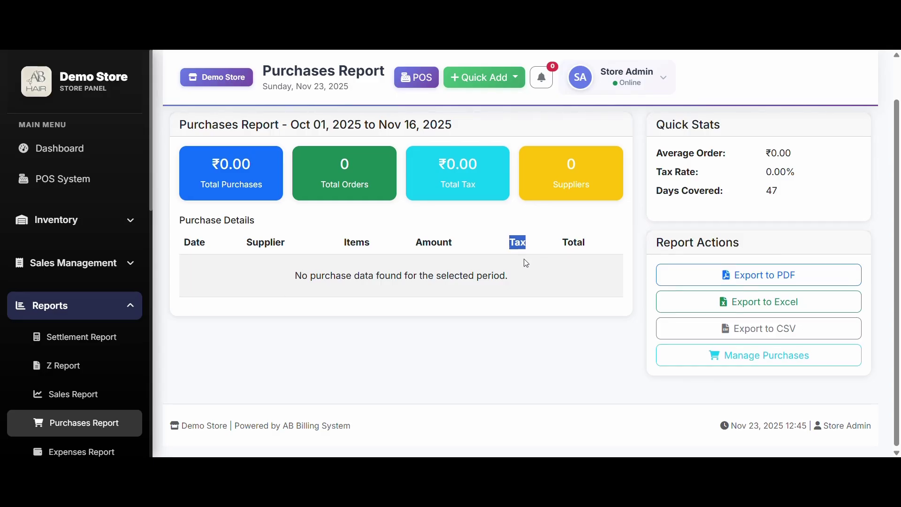
scroll(526, 263, up, 1)
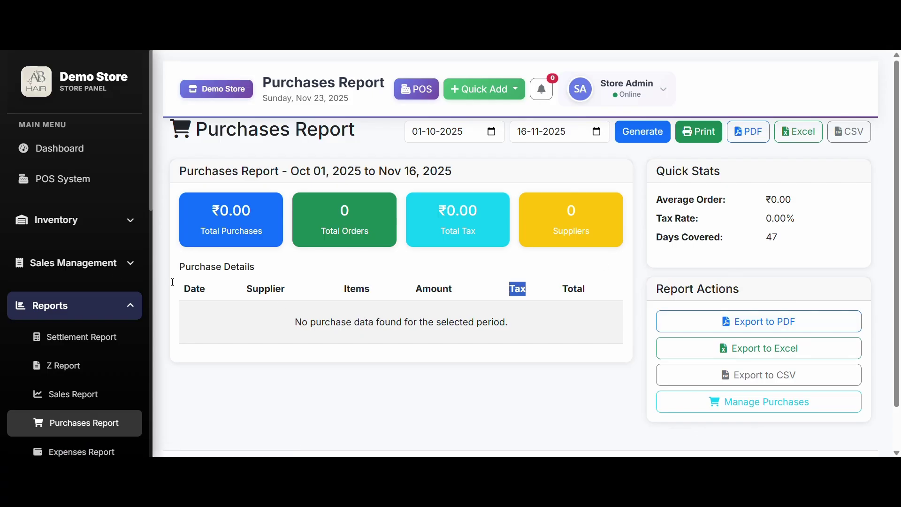
Step: Open the Expenses Report and review its summary cards, including the average expense per day
scroll(61, 352, down, 3)
click(81, 345)
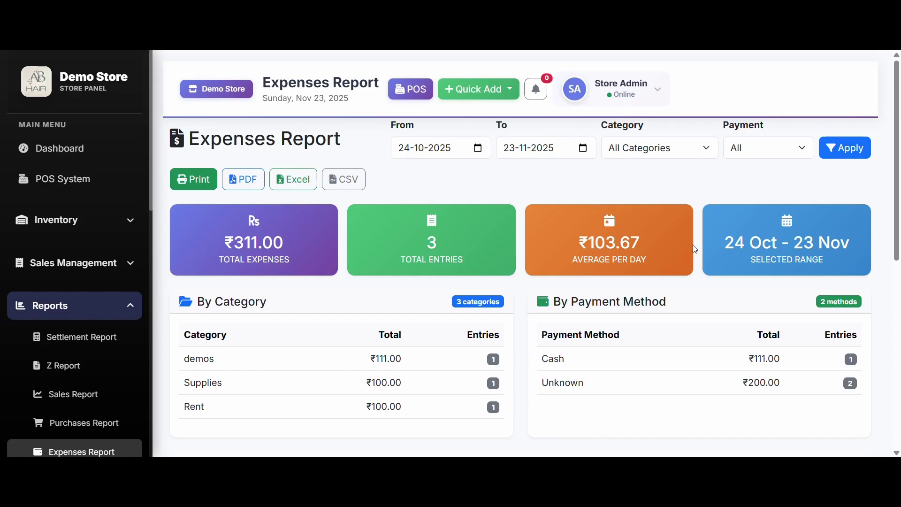
drag(562, 240, 649, 243)
click(656, 243)
scroll(657, 261, down, 1)
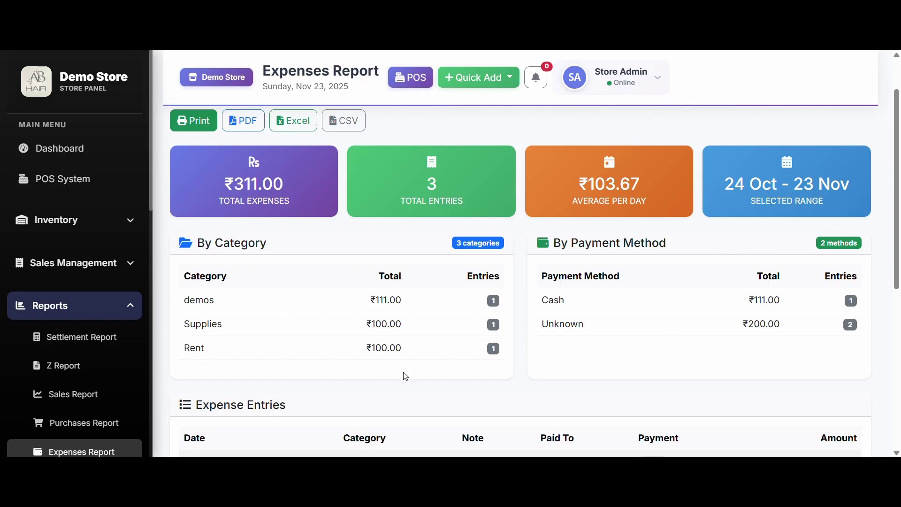
Step: Examine the expense breakdowns by category and payment method, the Expense Entries table and the Daily Breakdown
scroll(425, 375, down, 1)
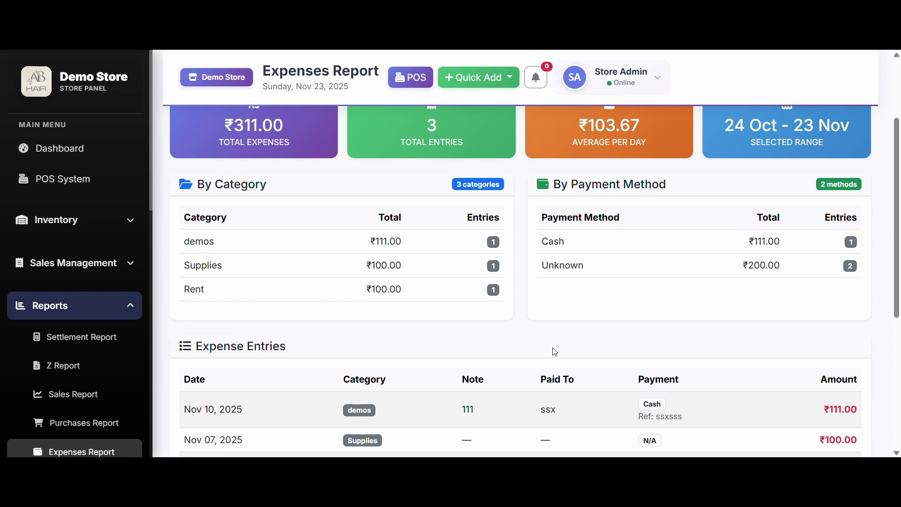
scroll(586, 310, down, 1)
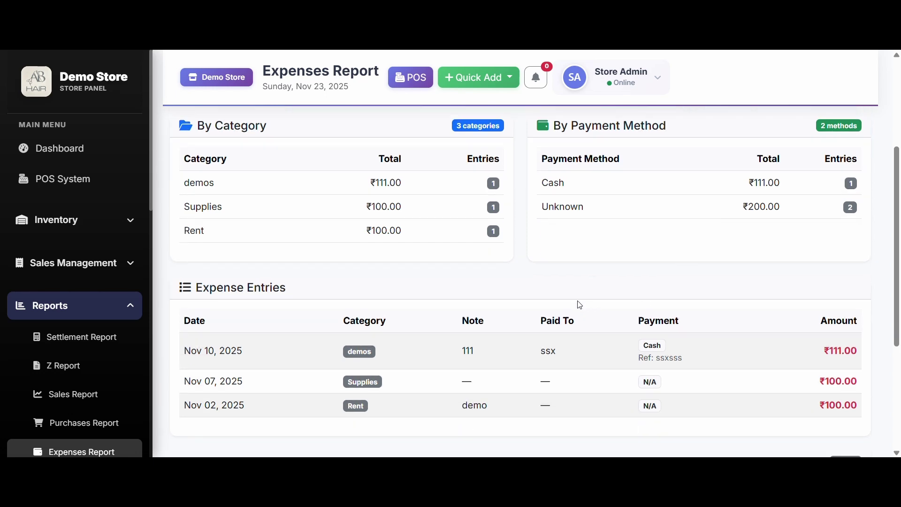
scroll(577, 303, down, 1)
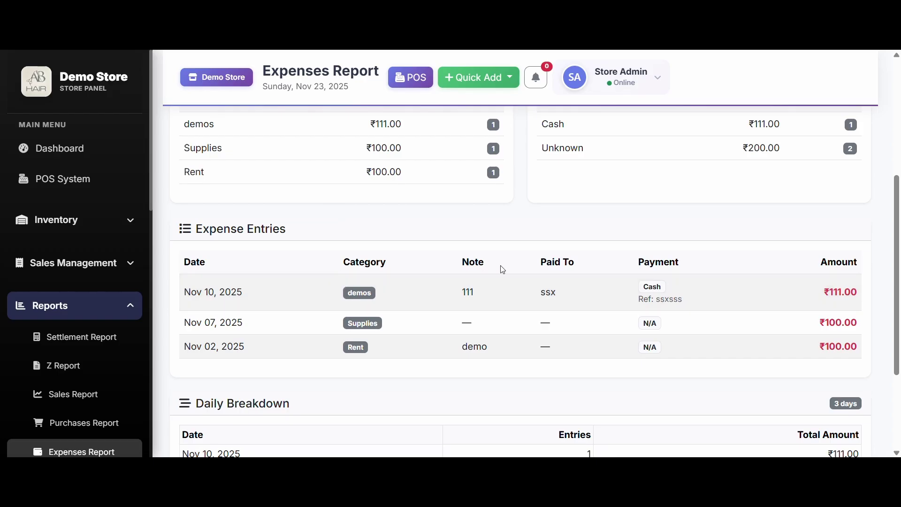
scroll(312, 290, down, 3)
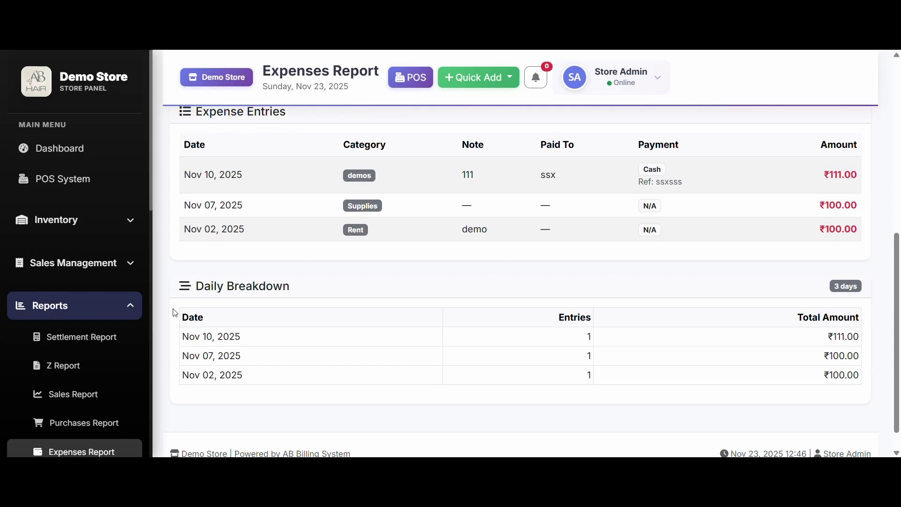
Step: Open the Employee Report and review its summary cards, including the average order value
scroll(75, 394, down, 1)
click(78, 420)
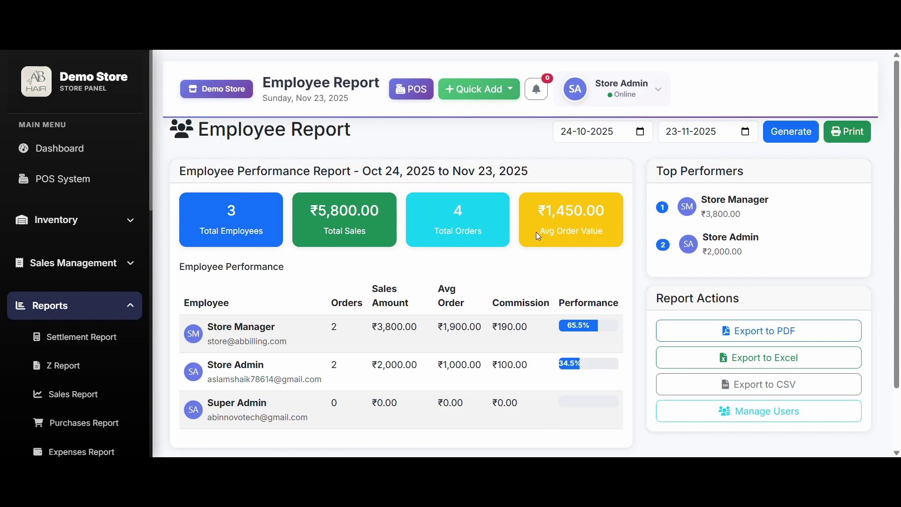
drag(538, 236, 634, 233)
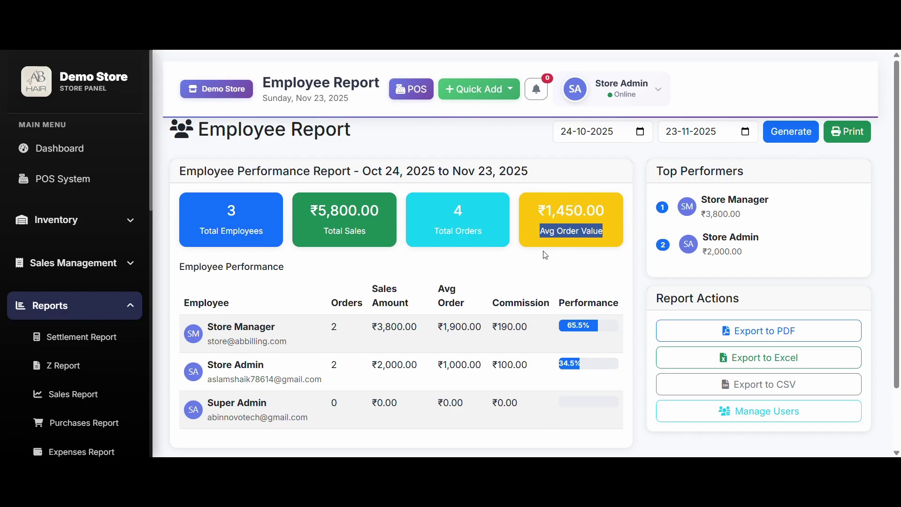
click(572, 259)
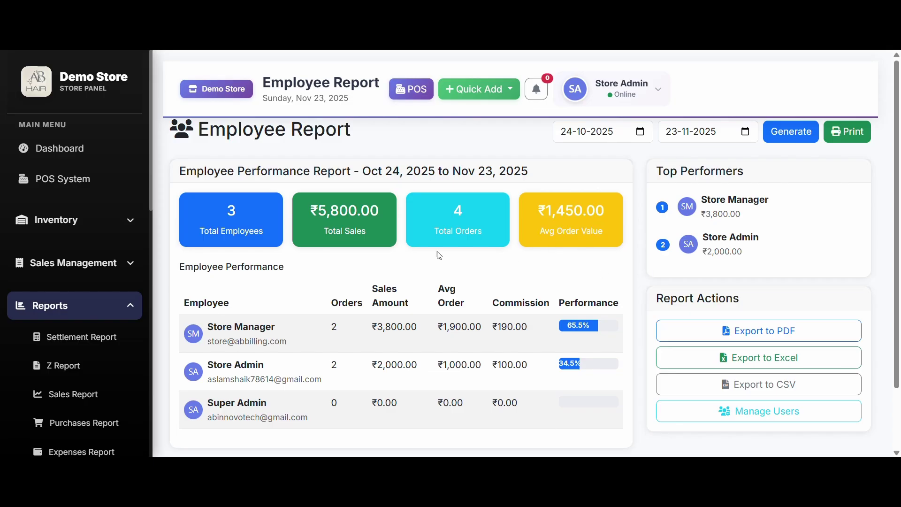
Step: Examine the Employee Performance table's orders, sales, commission and performance columns, plus the top performers and report actions
scroll(439, 255, down, 2)
scroll(438, 254, up, 2)
scroll(573, 300, down, 3)
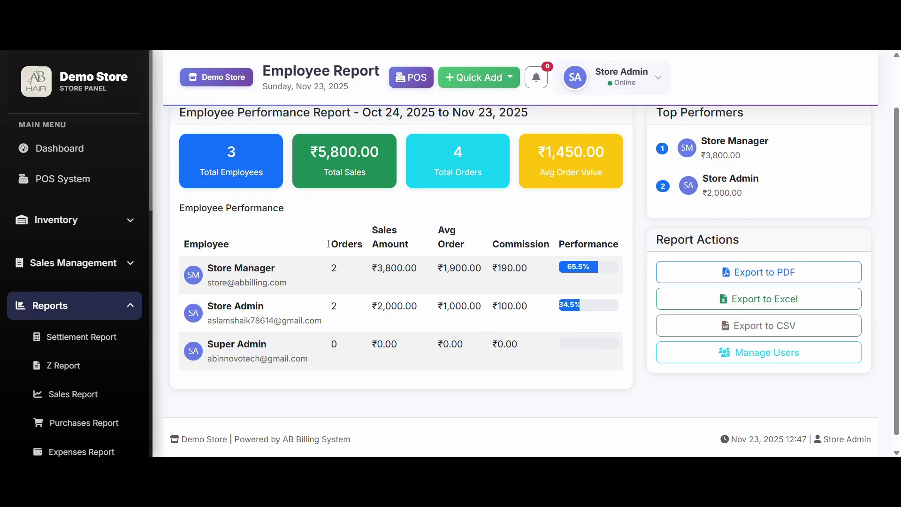
scroll(323, 249, down, 1)
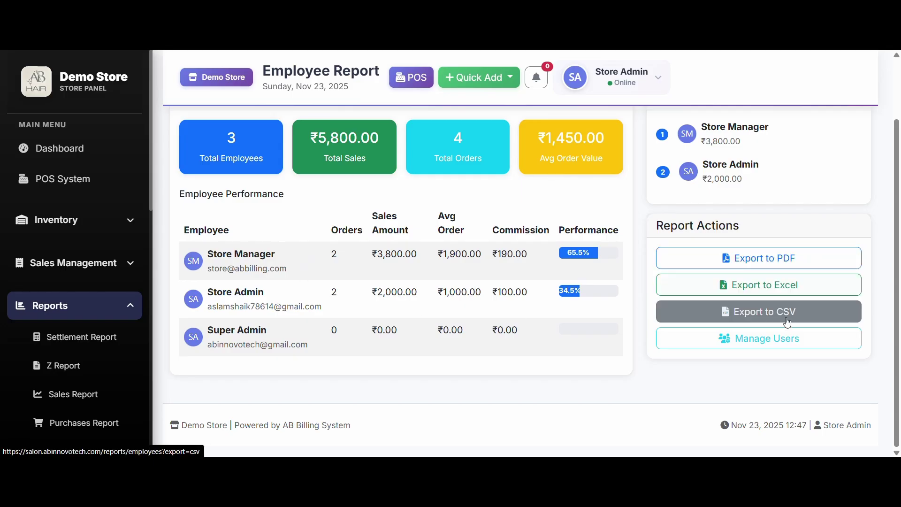
Step: Open the Seat Wise Sales Report and review its summary cards and Seat Performance Details table
scroll(66, 374, down, 1)
scroll(66, 375, down, 1)
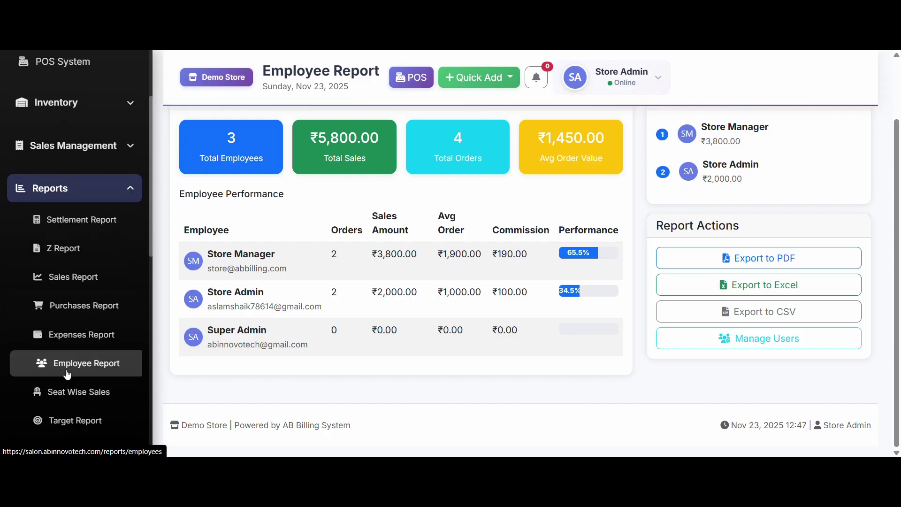
click(76, 390)
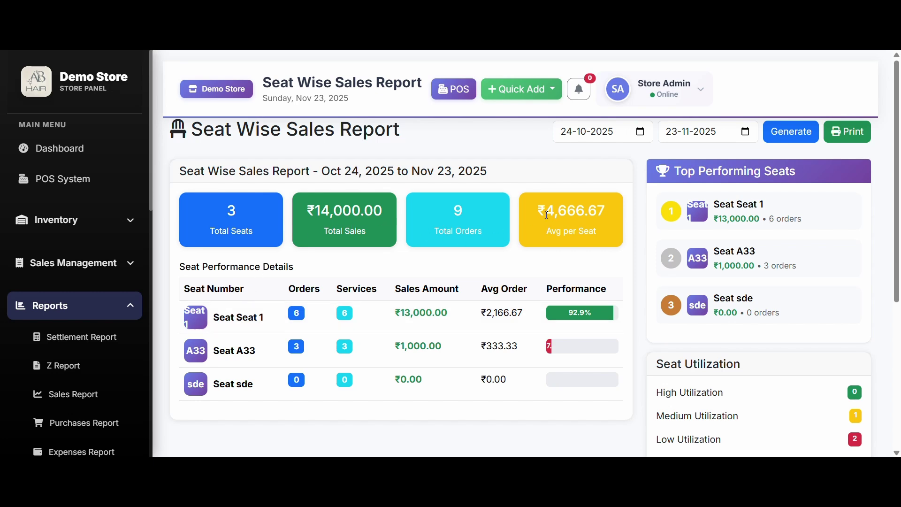
scroll(452, 287, down, 1)
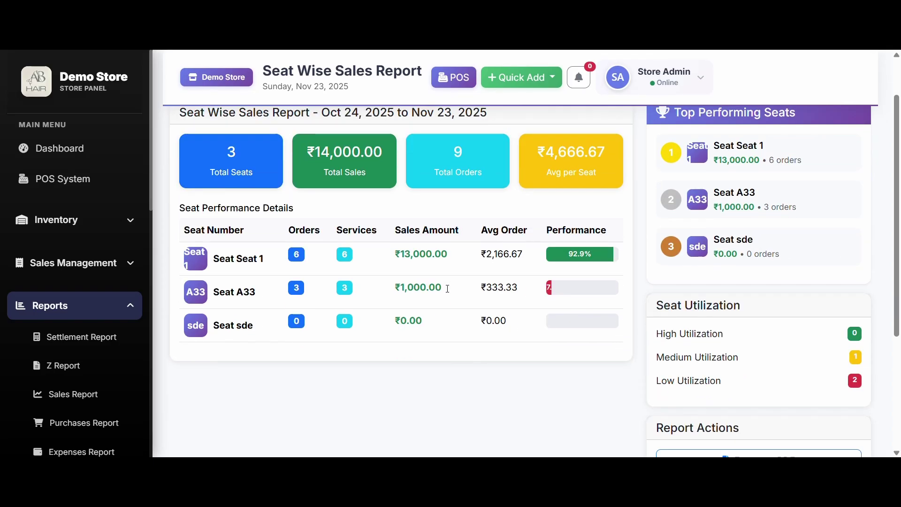
scroll(398, 292, up, 1)
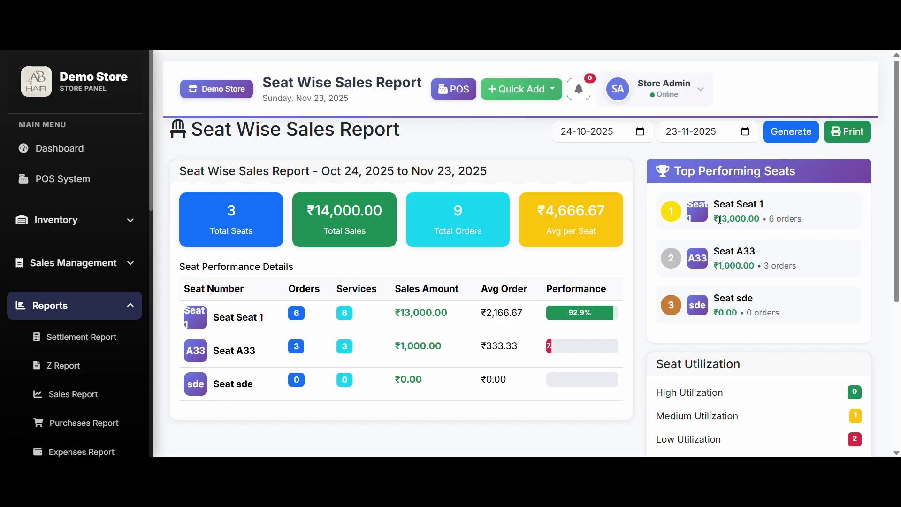
Step: Examine the Top Performing Seats ranking, the Seat Utilization levels and the export actions of the seat report
drag(719, 219, 765, 219)
click(766, 237)
scroll(657, 239, down, 1)
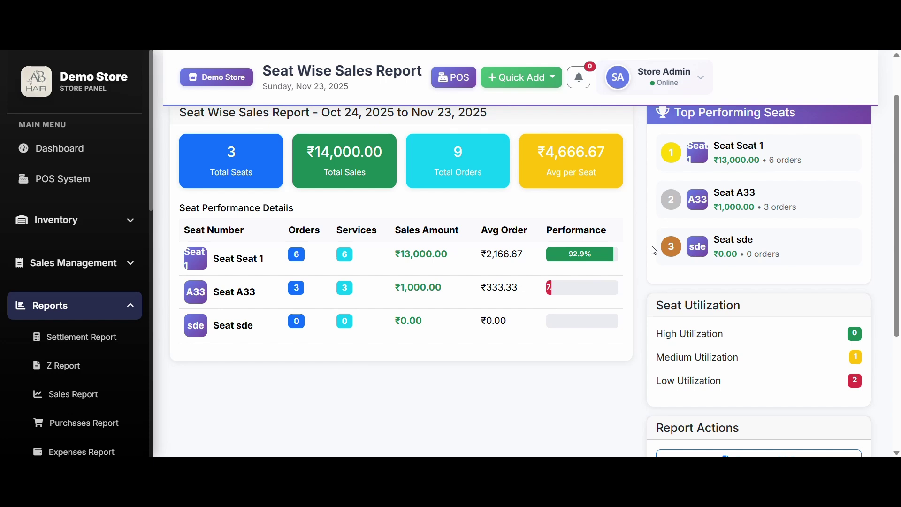
scroll(655, 253, down, 1)
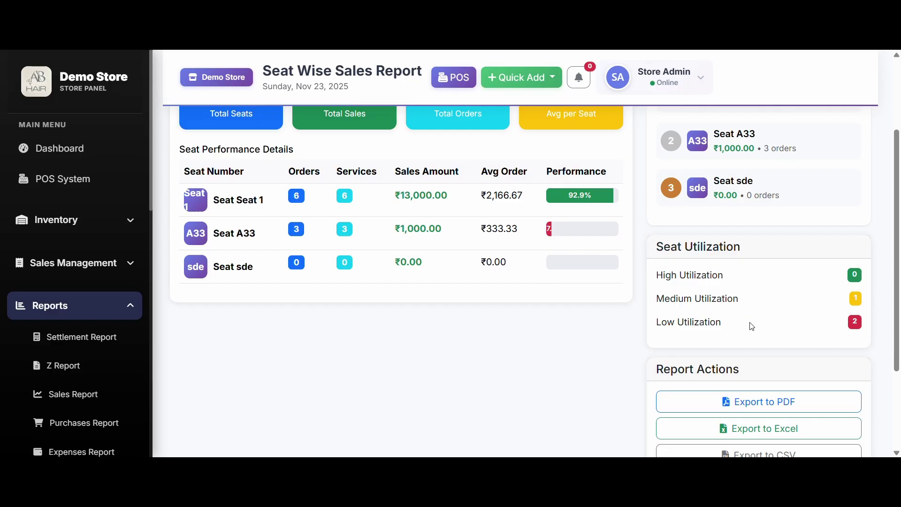
scroll(736, 336, down, 1)
Step: Open the Target Report and review its target amount and achieved amount cards
scroll(73, 347, down, 2)
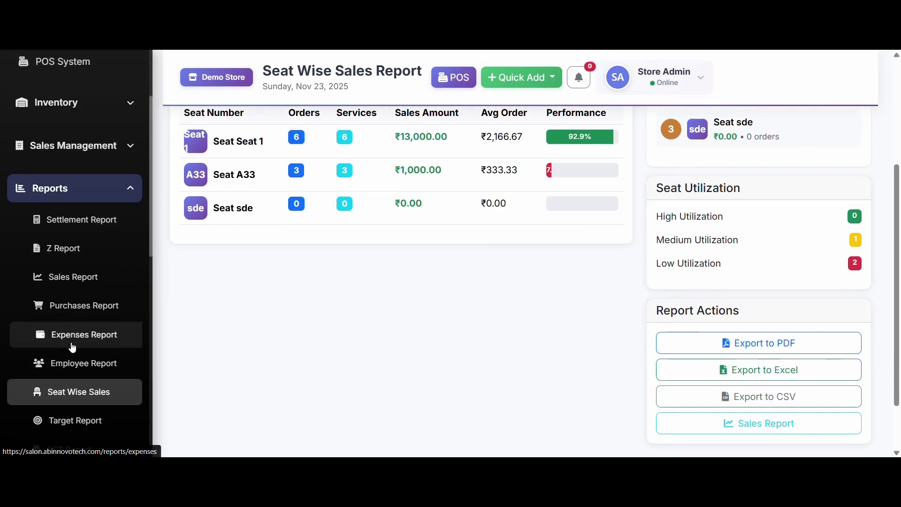
click(95, 418)
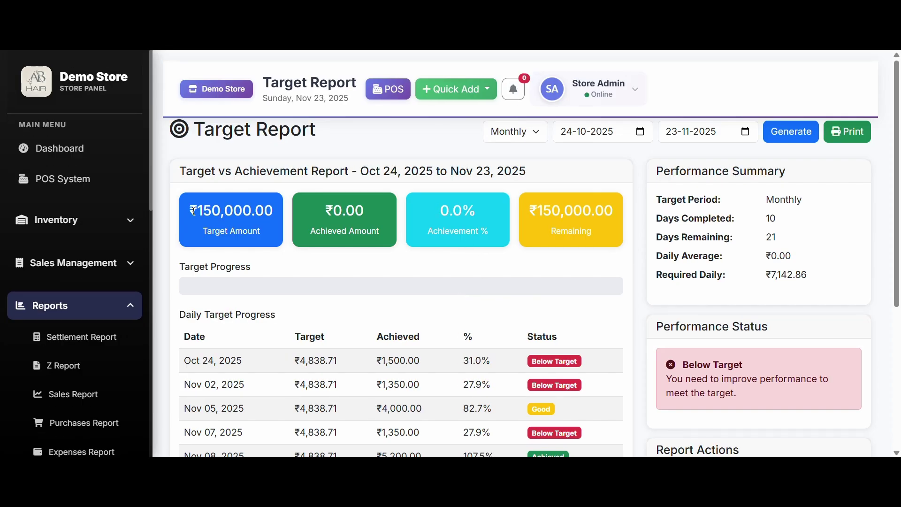
drag(190, 211, 265, 215)
click(283, 227)
drag(326, 212, 401, 223)
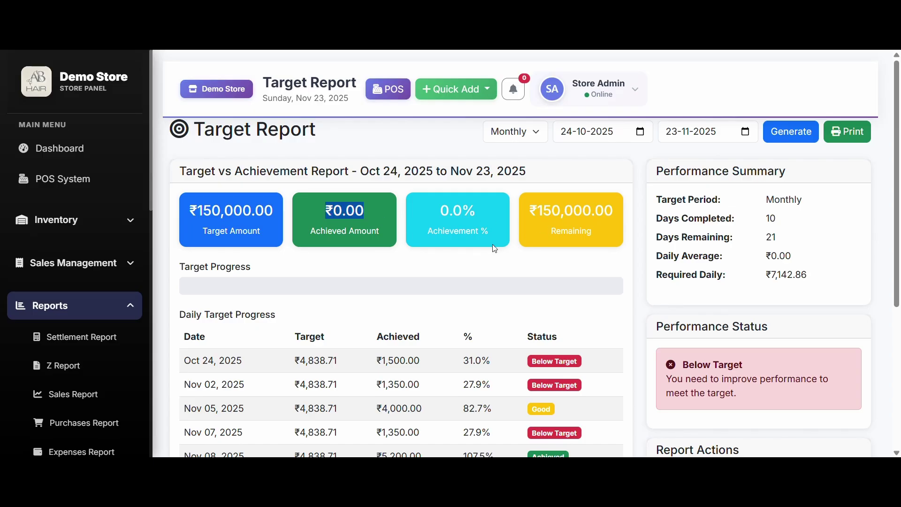
Step: Examine the Target Report's remaining amount, target progress, daily target statuses, performance status and report actions
scroll(494, 248, down, 1)
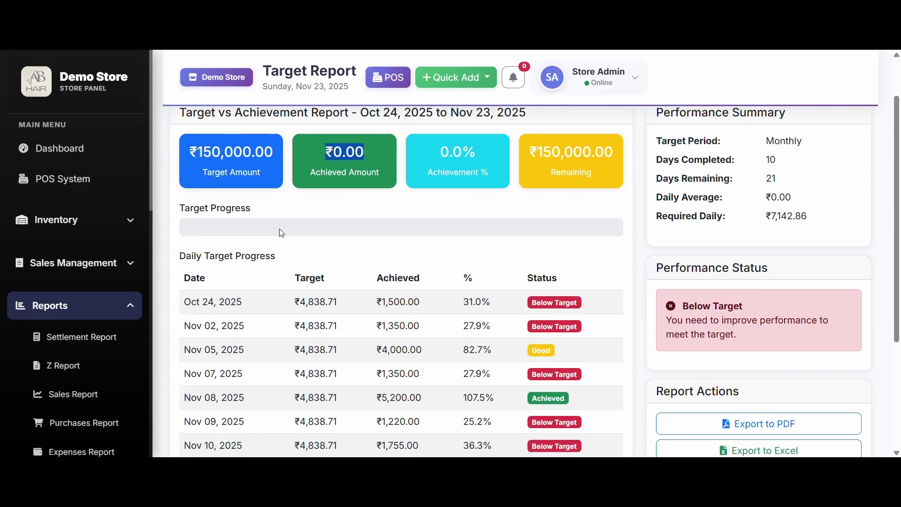
scroll(480, 235, up, 1)
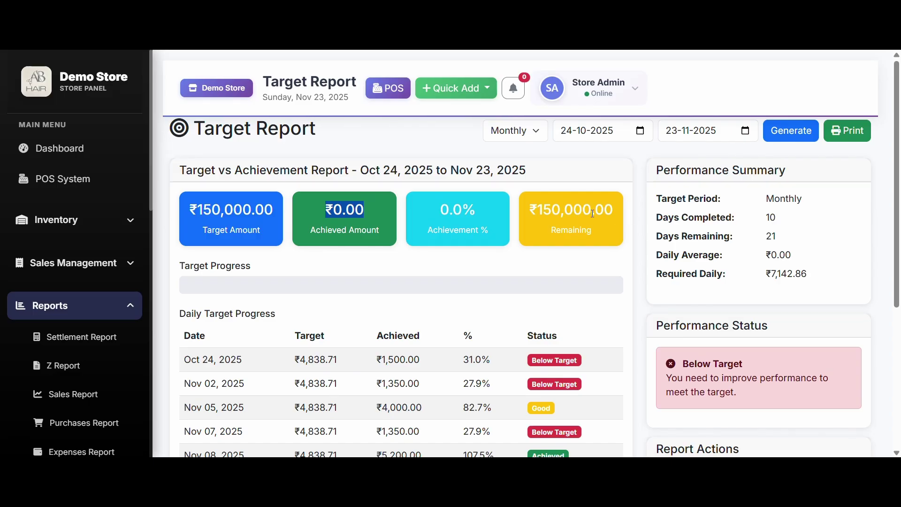
scroll(592, 214, down, 3)
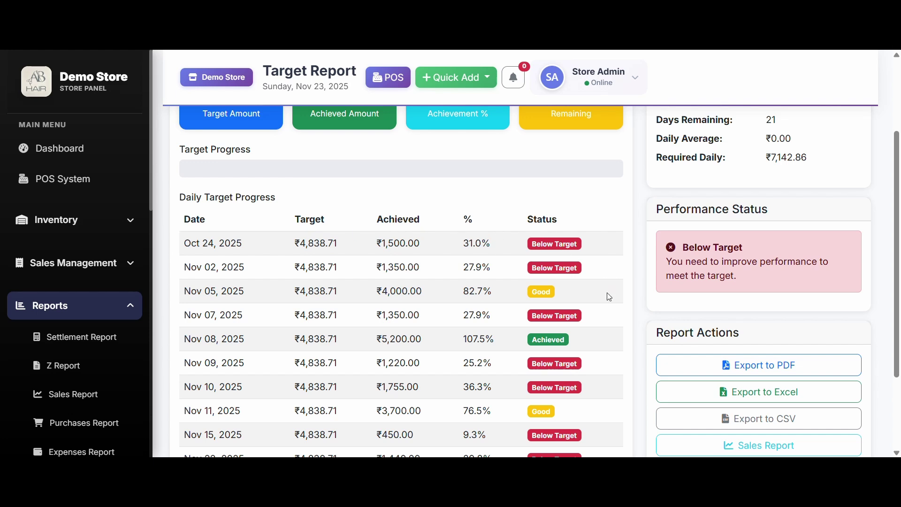
scroll(609, 296, down, 1)
scroll(617, 287, up, 1)
scroll(701, 254, down, 1)
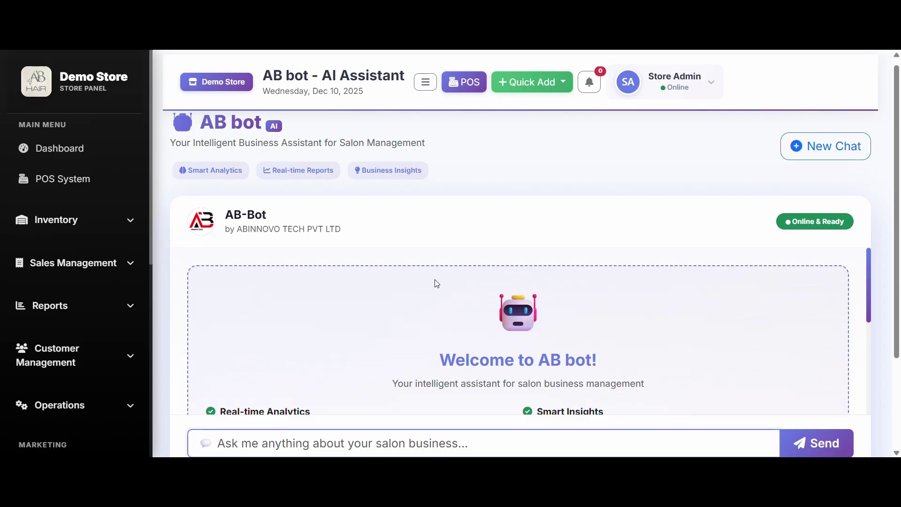
Step: Review the AB bot AI assistant's welcome features and its Smart Analytics, Real-time Reports and Business Insights labels
scroll(378, 253, down, 1)
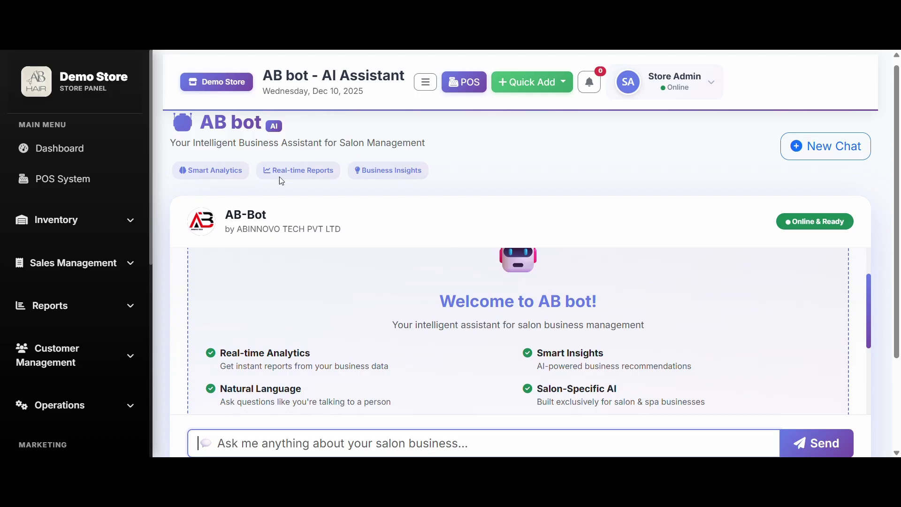
click(356, 174)
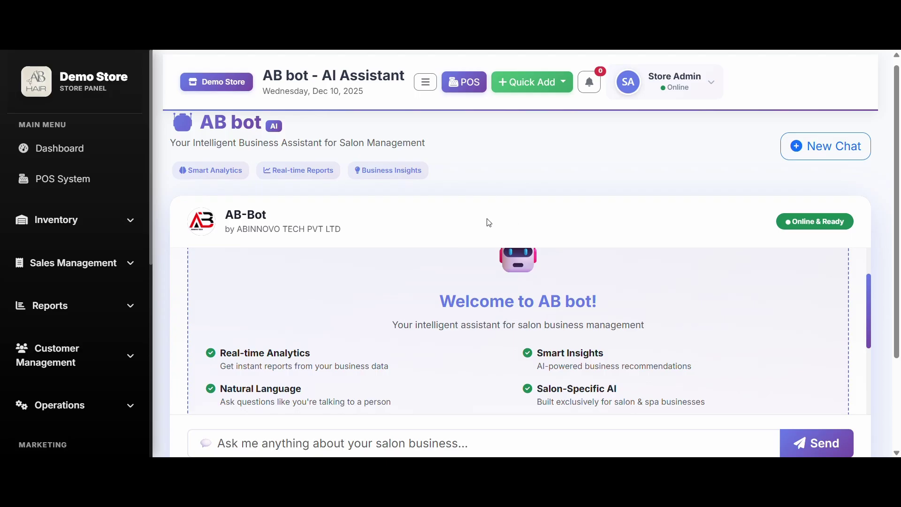
Step: Start a new AB bot chat and request the suggested Today's Sales Report (PDF)
click(842, 146)
scroll(440, 322, down, 1)
scroll(440, 328, up, 1)
scroll(430, 329, down, 3)
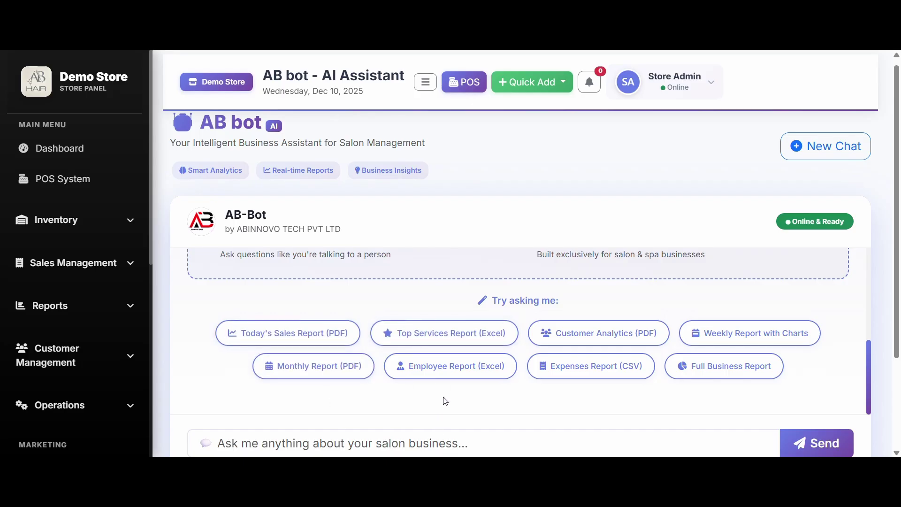
click(315, 332)
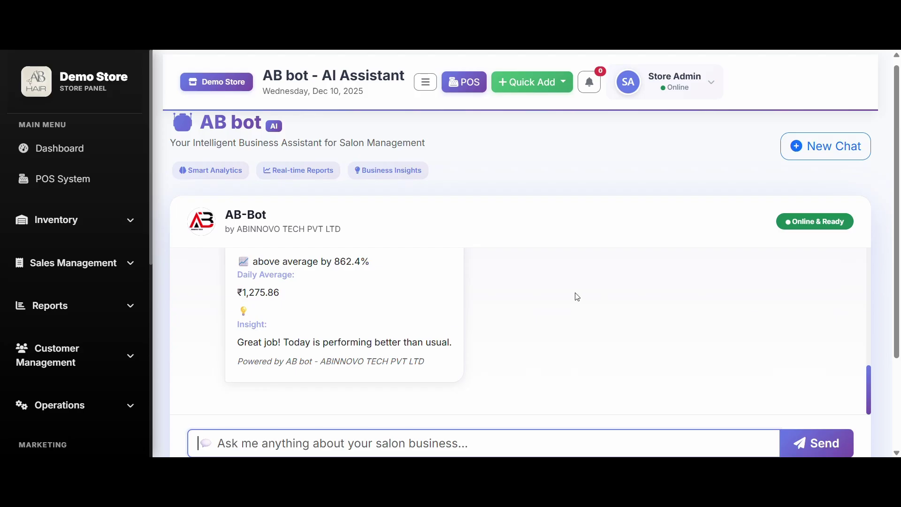
Step: Open the Invoice Template Editor and review its header settings, store information labels and customer information labels
scroll(94, 366, down, 10)
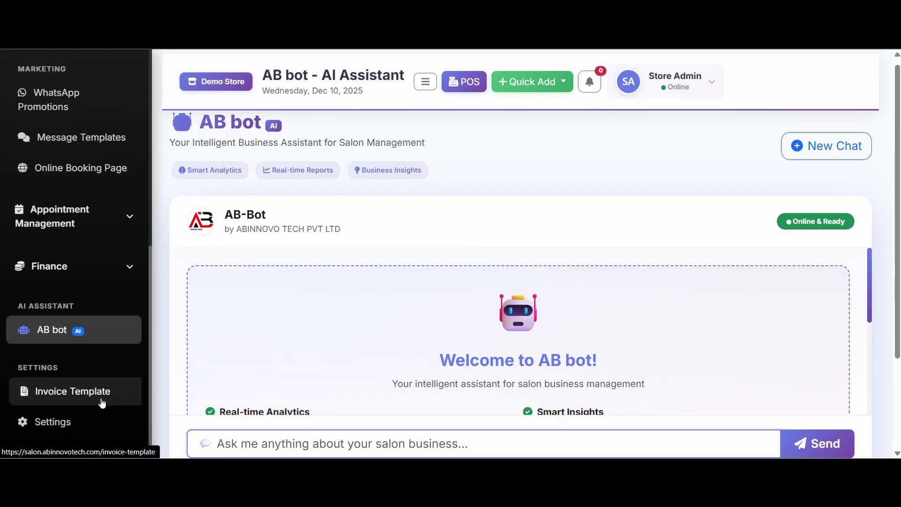
click(96, 392)
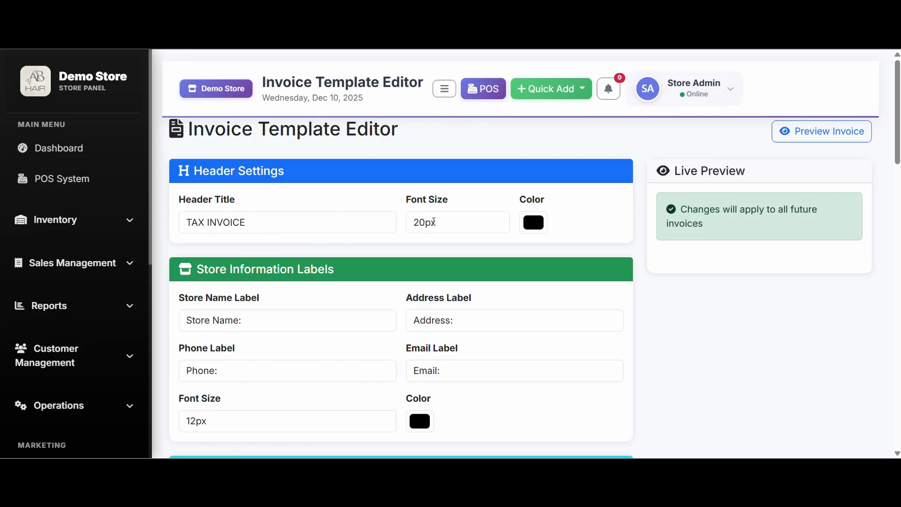
scroll(243, 298, down, 3)
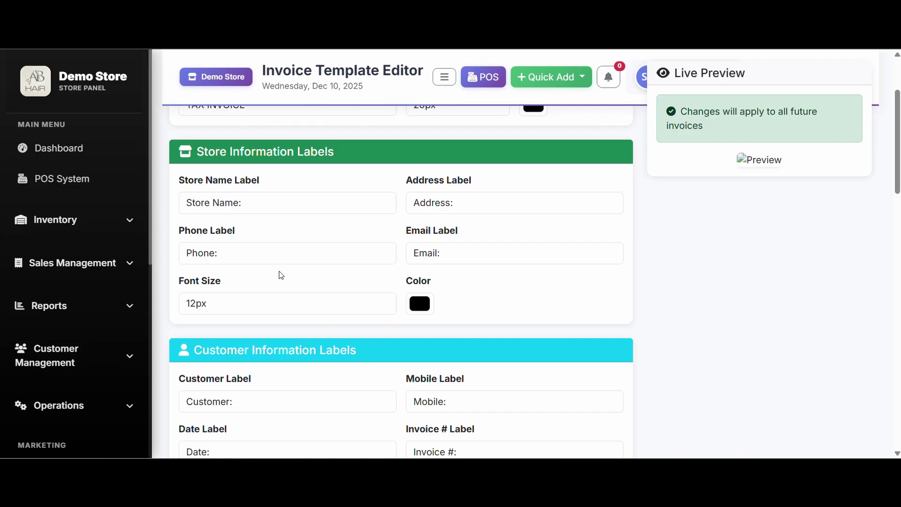
scroll(505, 309, down, 1)
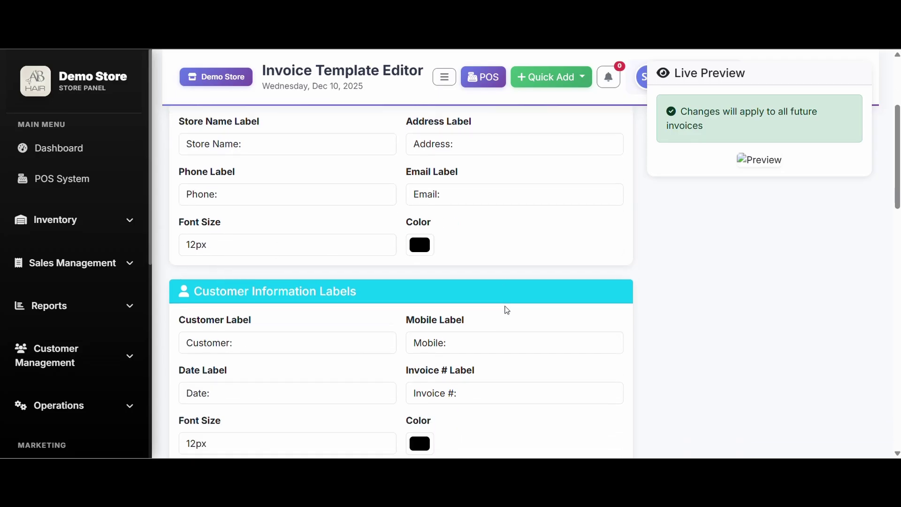
scroll(512, 311, down, 3)
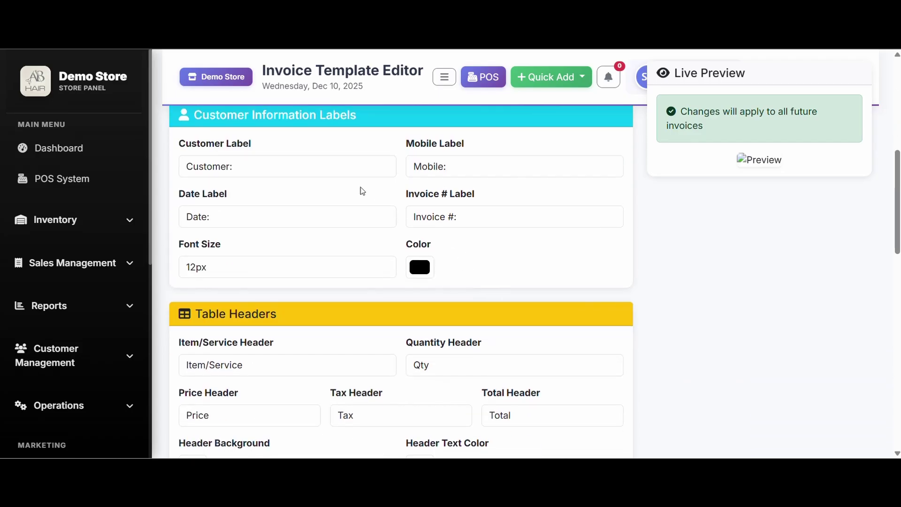
Step: Examine the invoice template's table headers, summary labels, footer settings and tax settings
scroll(312, 254, down, 5)
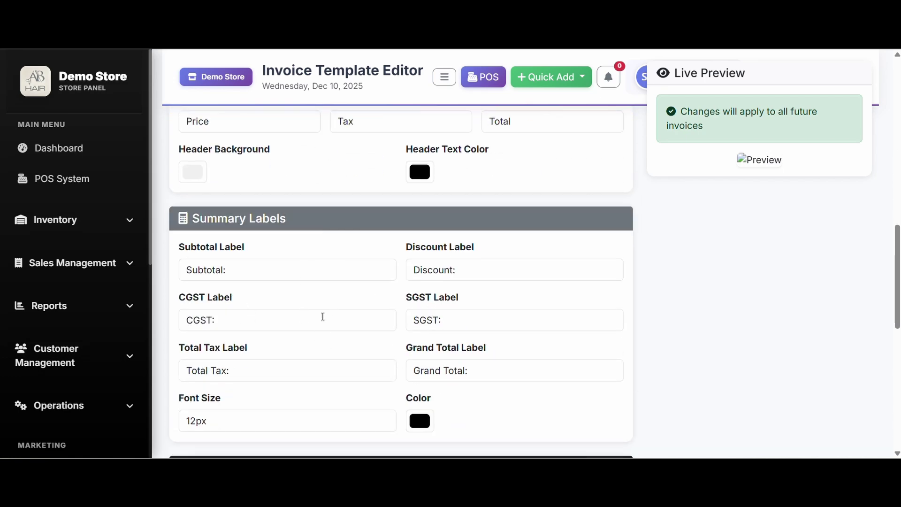
scroll(322, 317, down, 5)
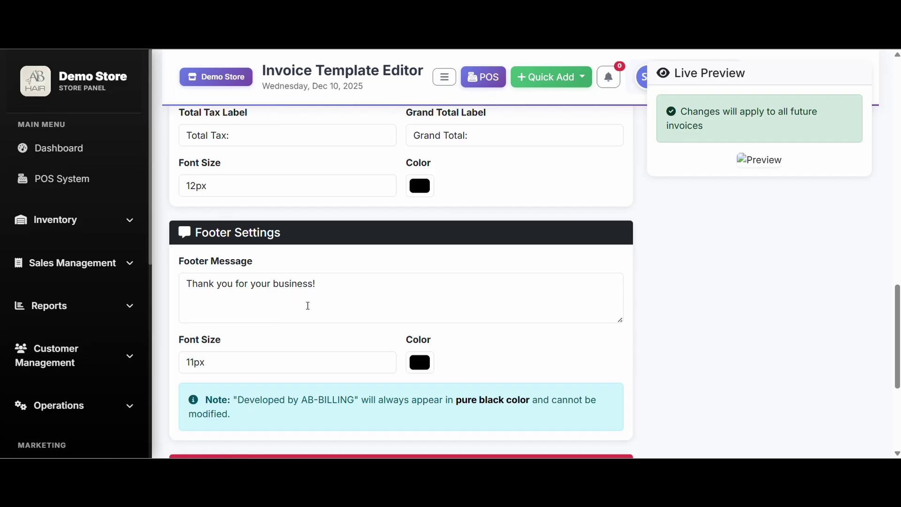
scroll(308, 306, down, 5)
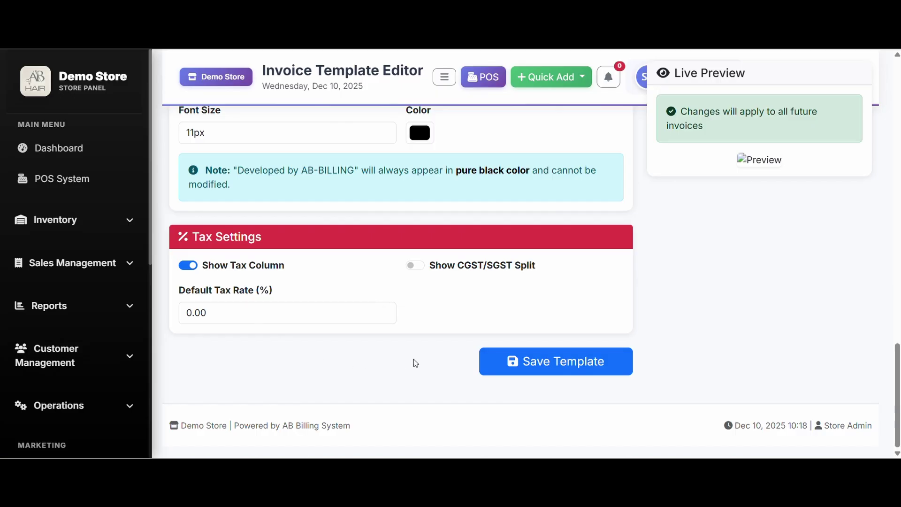
Step: Open the store settings and review the store logo and store information fields
scroll(37, 428, down, 5)
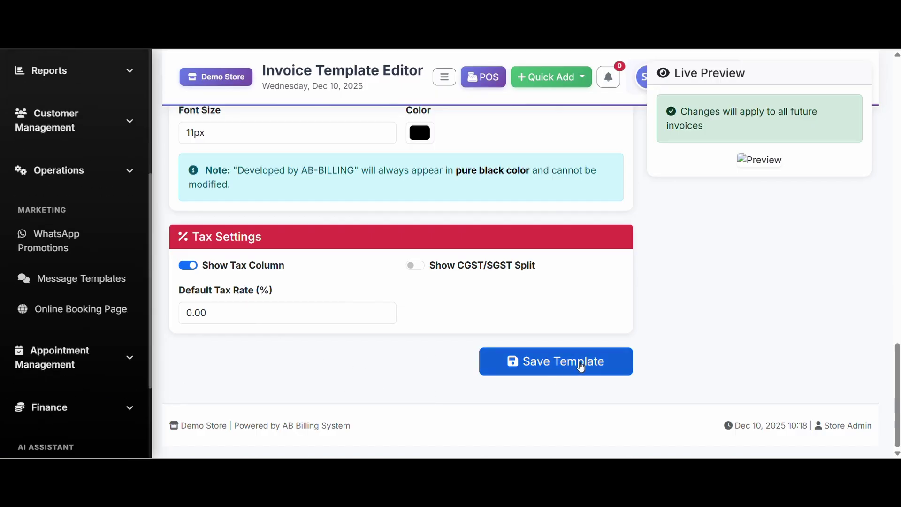
scroll(94, 367, down, 3)
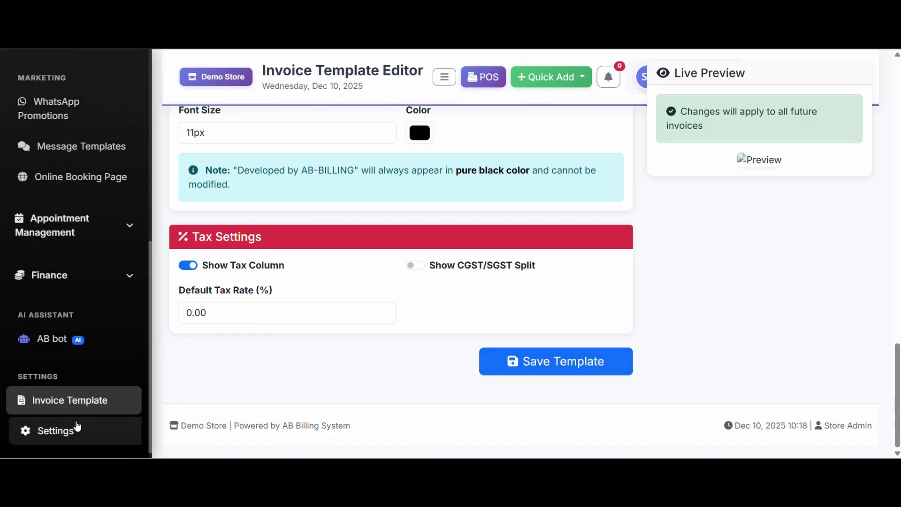
click(74, 422)
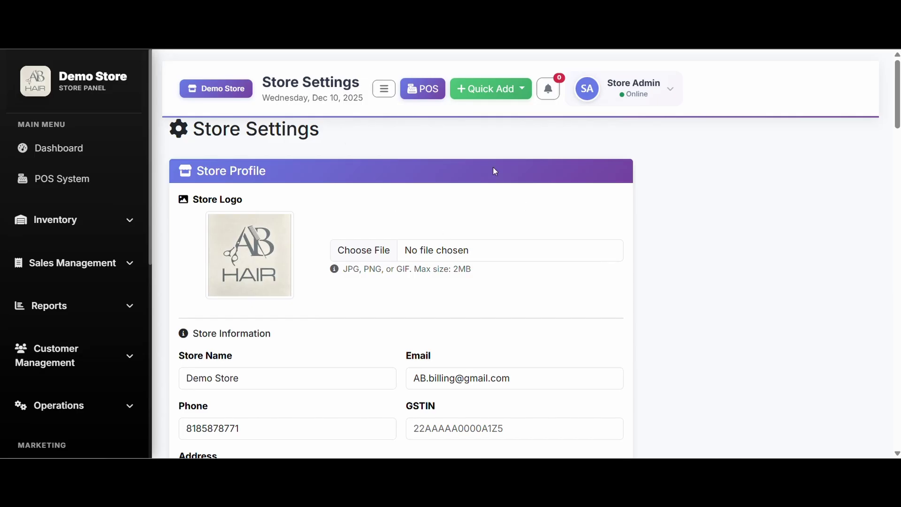
scroll(318, 272, down, 1)
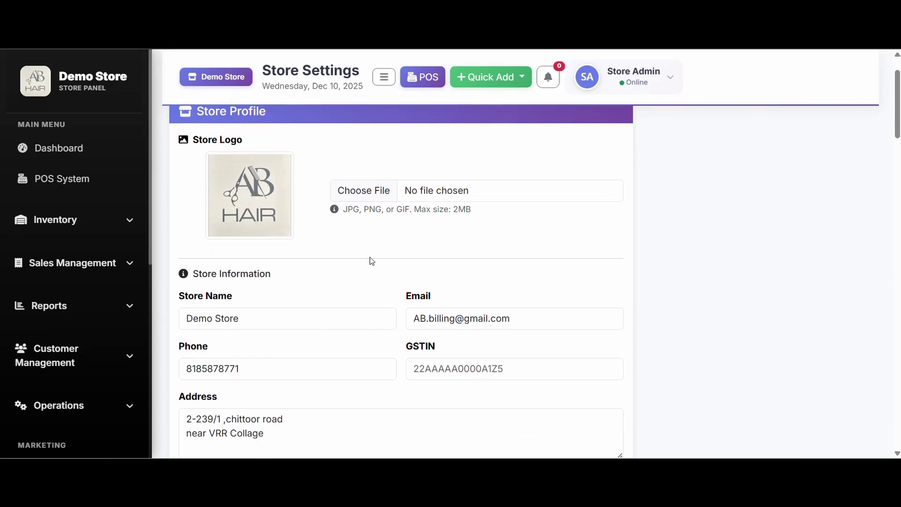
scroll(371, 259, down, 1)
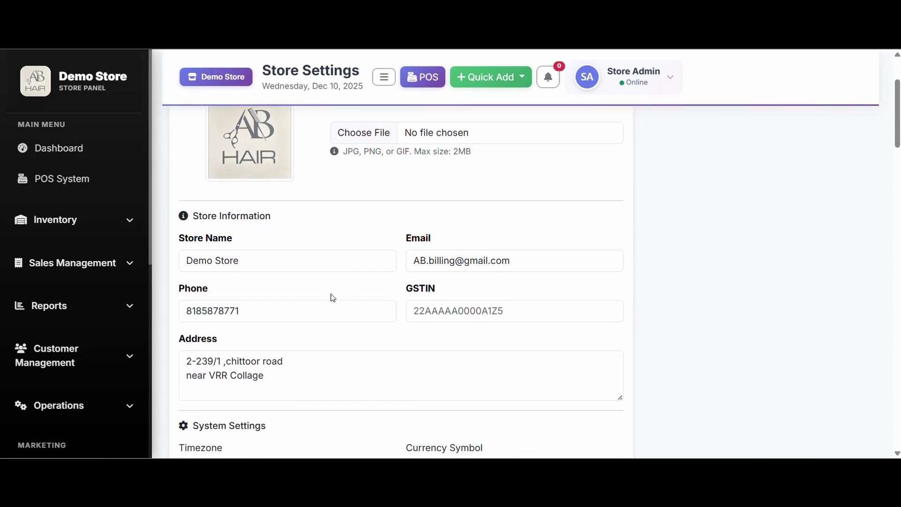
scroll(381, 297, down, 1)
scroll(385, 304, down, 1)
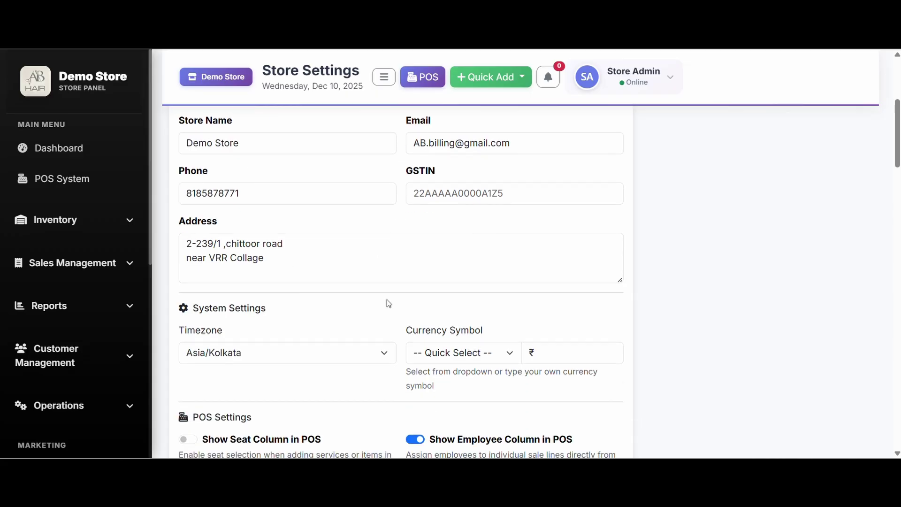
Step: Check the timezone and the Currency Symbol quick-select choices under System Settings, leaving the selection as is
scroll(359, 244, down, 2)
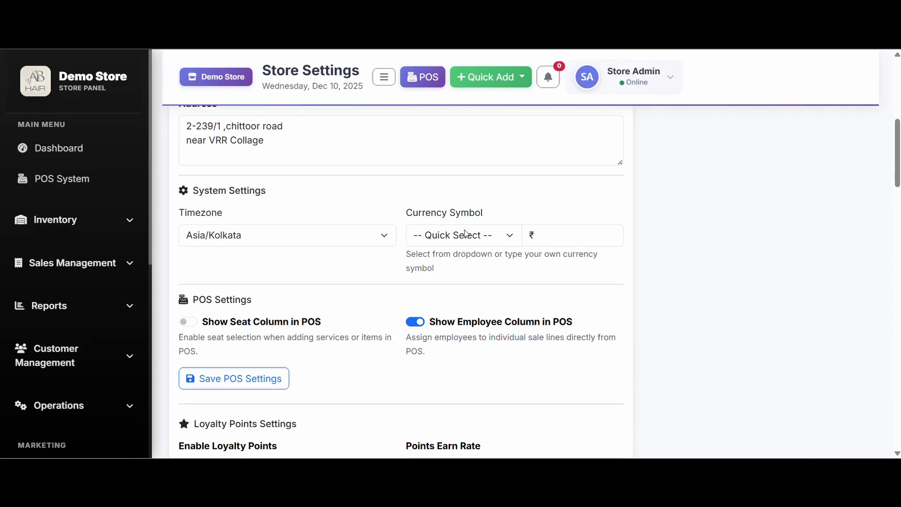
click(496, 241)
click(496, 241)
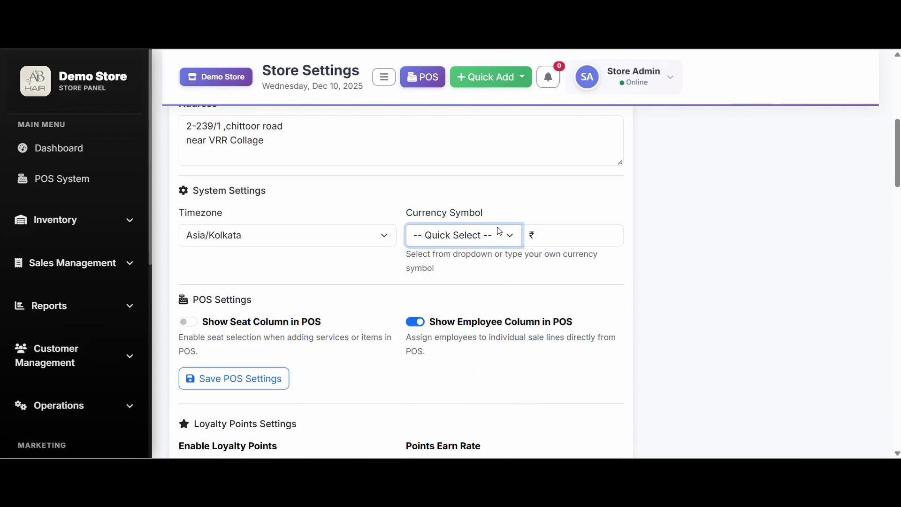
Step: Review the POS column options, the loyalty points earn, redeem and expiry settings, and the WhatsApp Integration section
scroll(338, 238, down, 2)
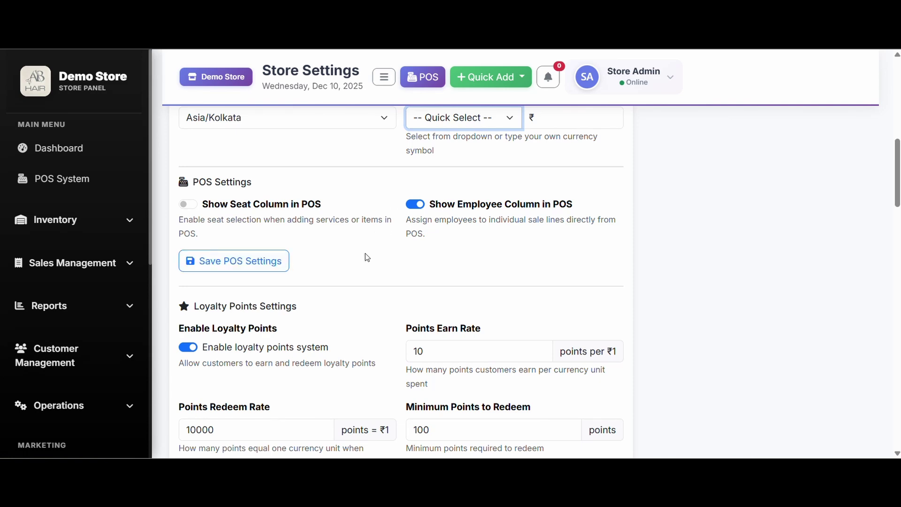
scroll(372, 273, down, 1)
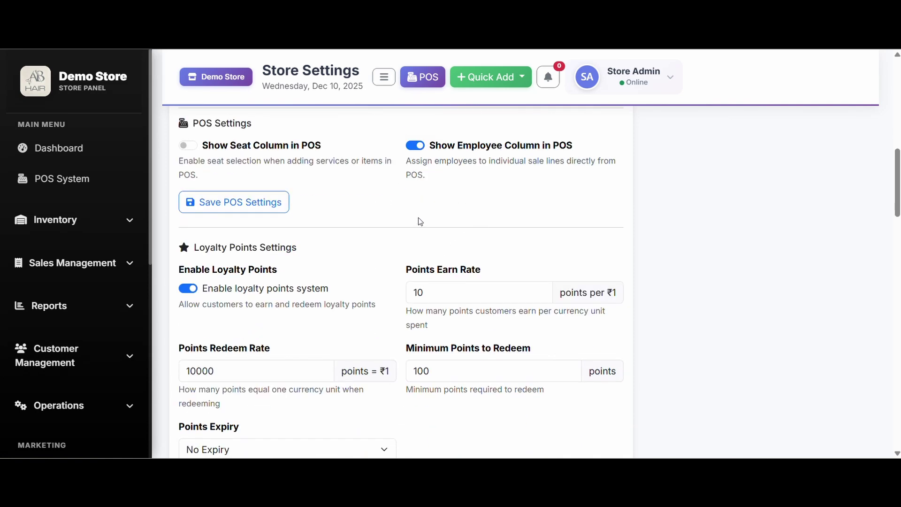
scroll(409, 227, down, 2)
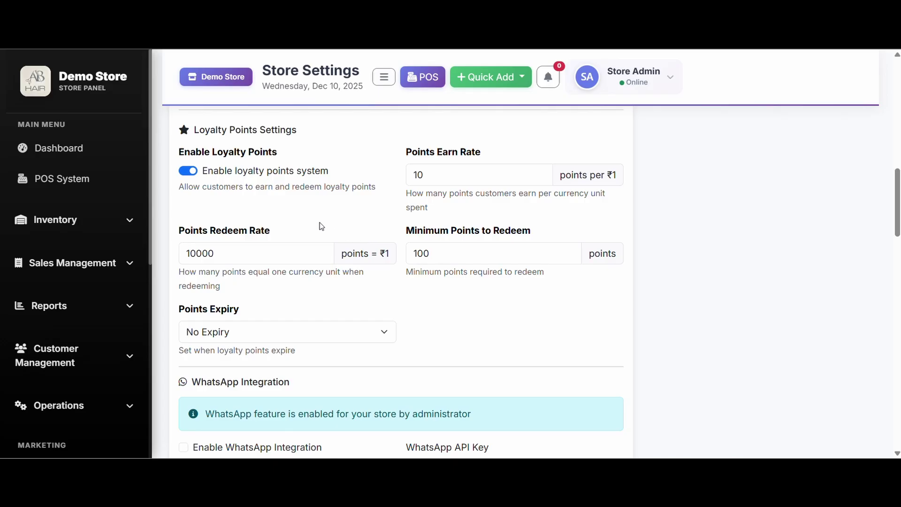
scroll(312, 292, down, 2)
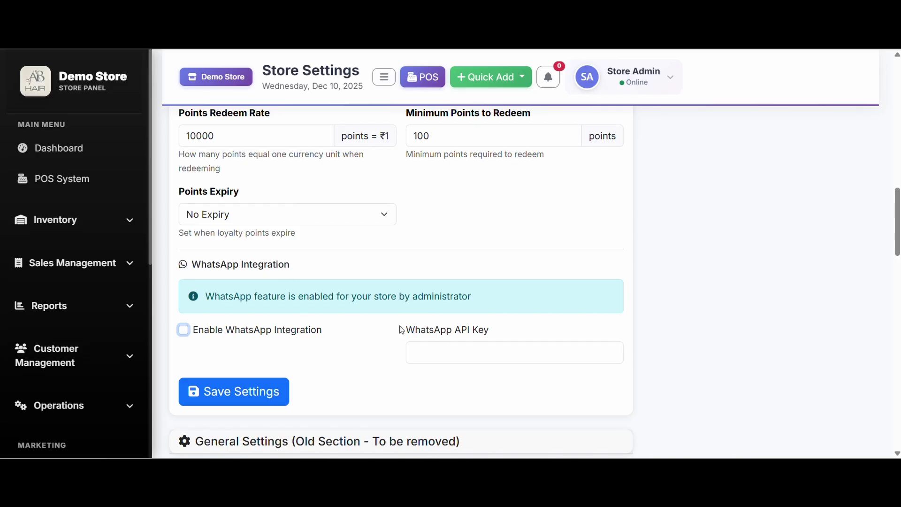
Step: Examine the UPI & Payment Settings, including the UPI fields, the WhatsApp invoice auto-send option and the QR code preview
scroll(410, 332, down, 5)
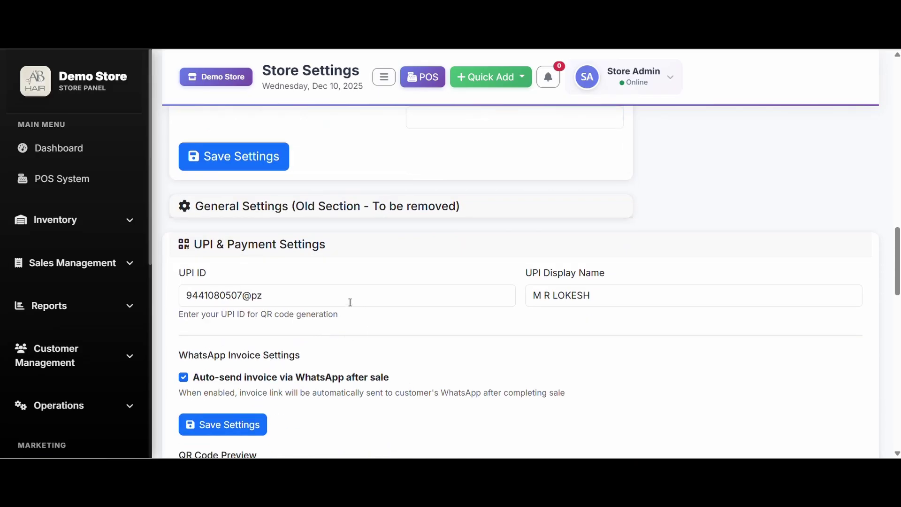
scroll(305, 301, down, 3)
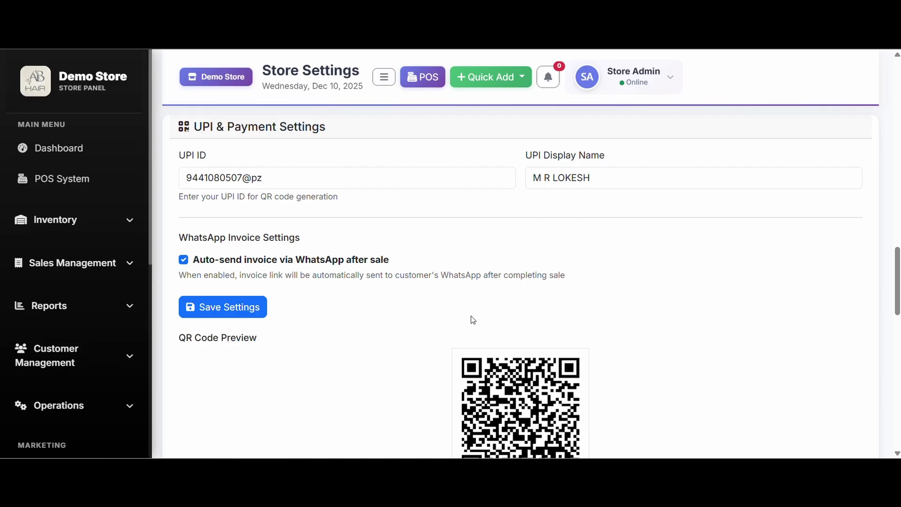
scroll(392, 233, down, 4)
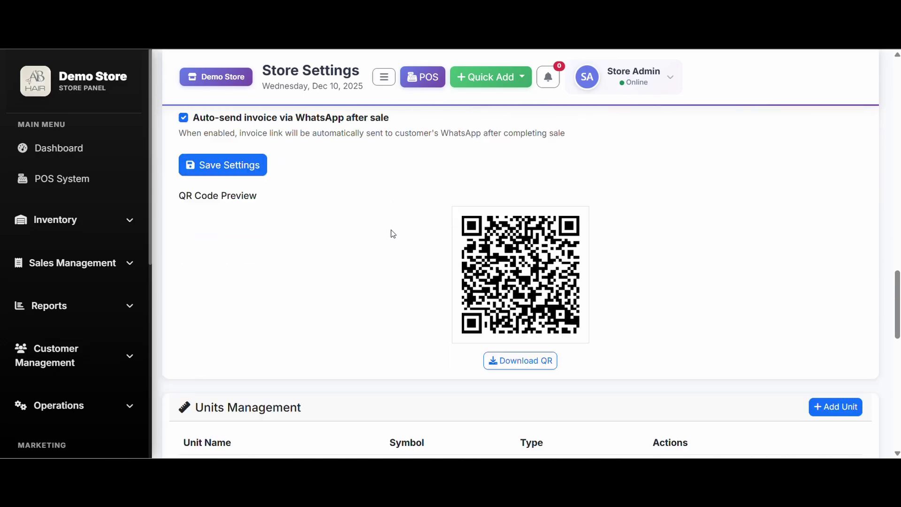
scroll(415, 225, up, 4)
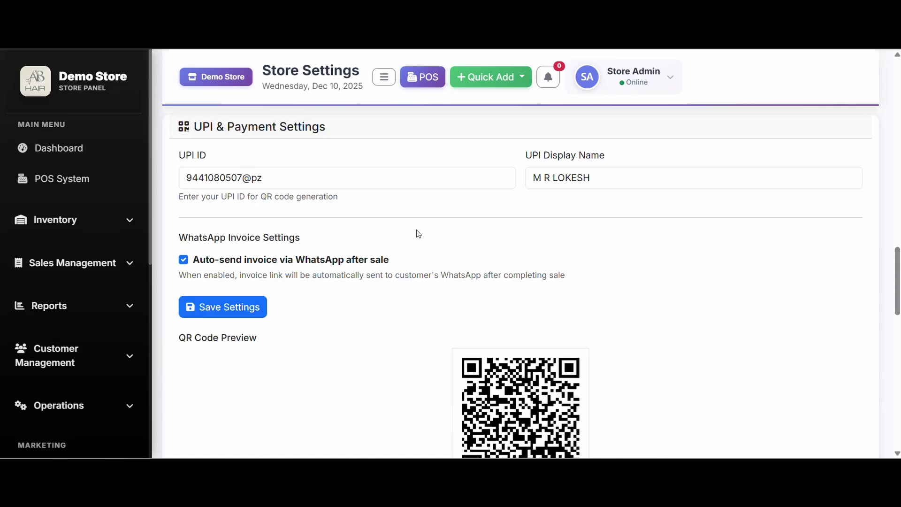